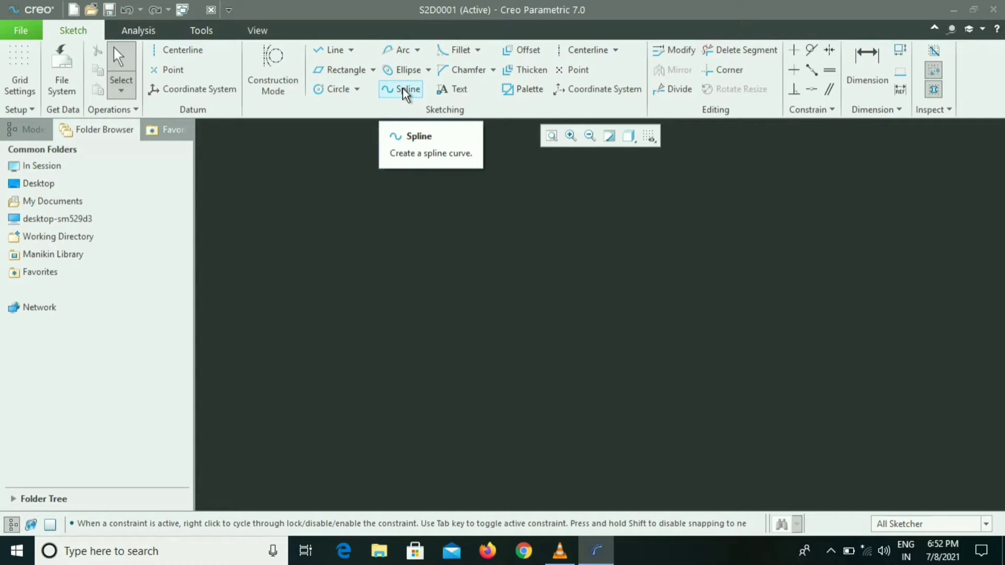
Draw a vertical datum centerline through the middle of the sketch area
left_click(201, 61)
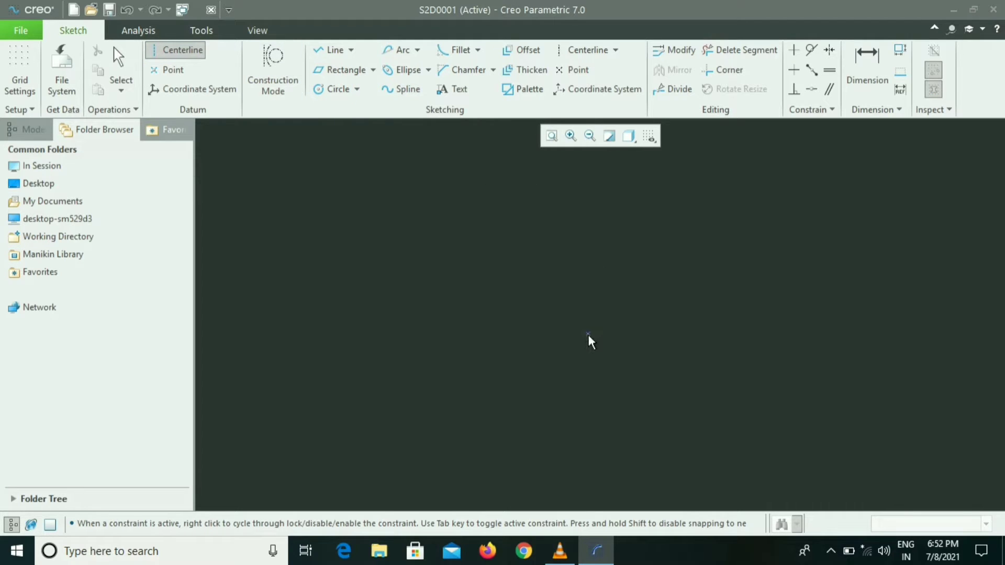
left_click(586, 287)
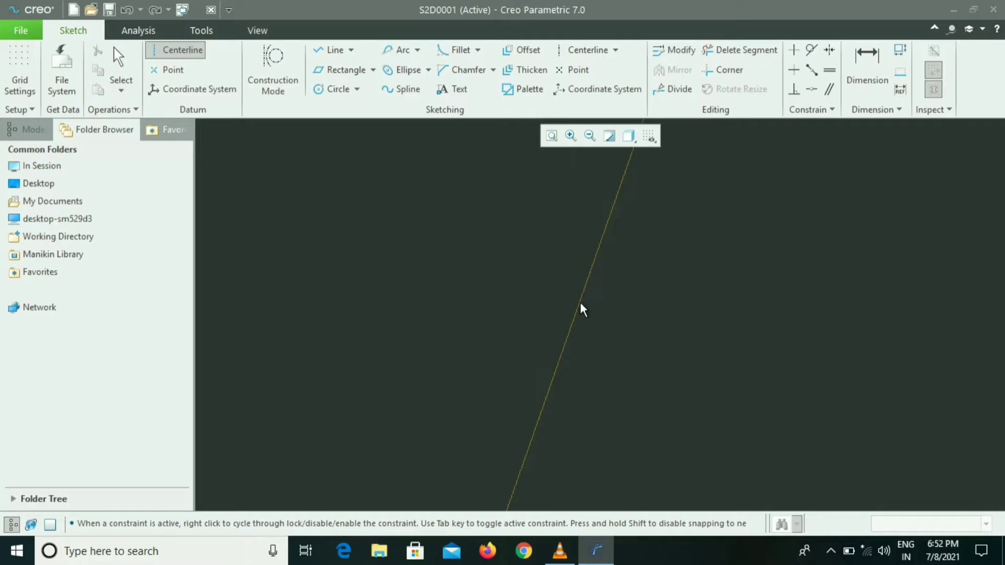
left_click(587, 308)
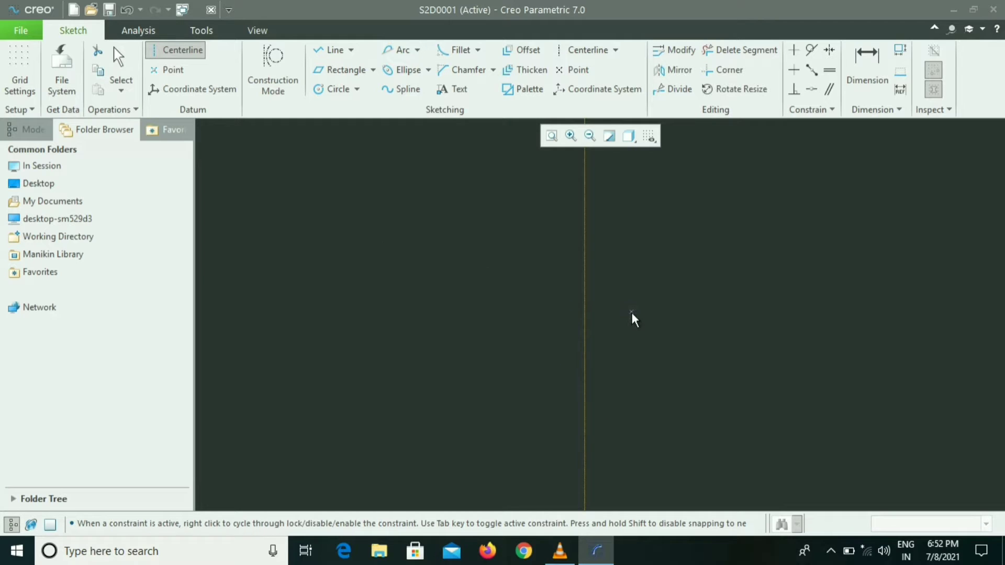
scroll(632, 312, "up", 5)
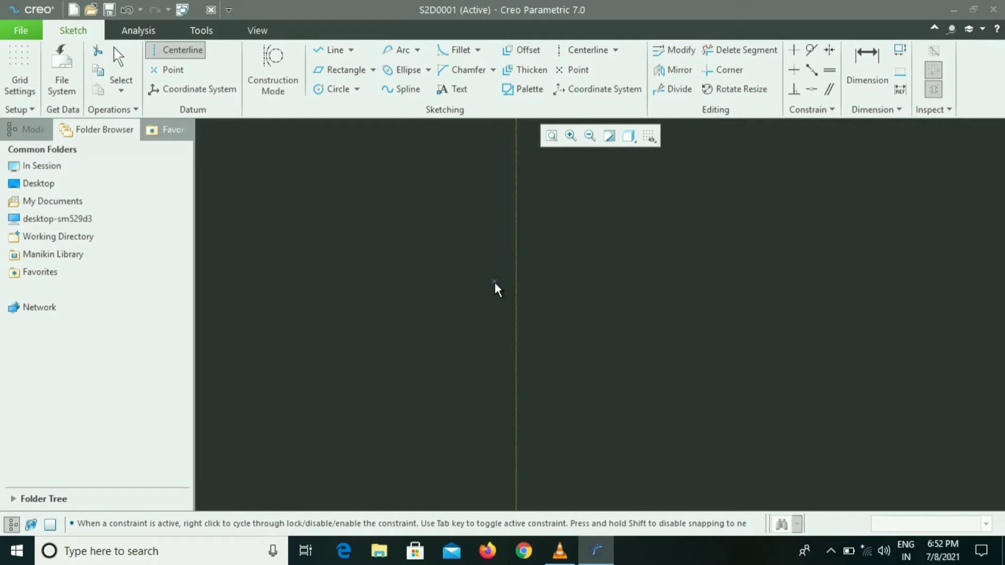
scroll(497, 281, "down", 3)
scroll(580, 278, "down", 2)
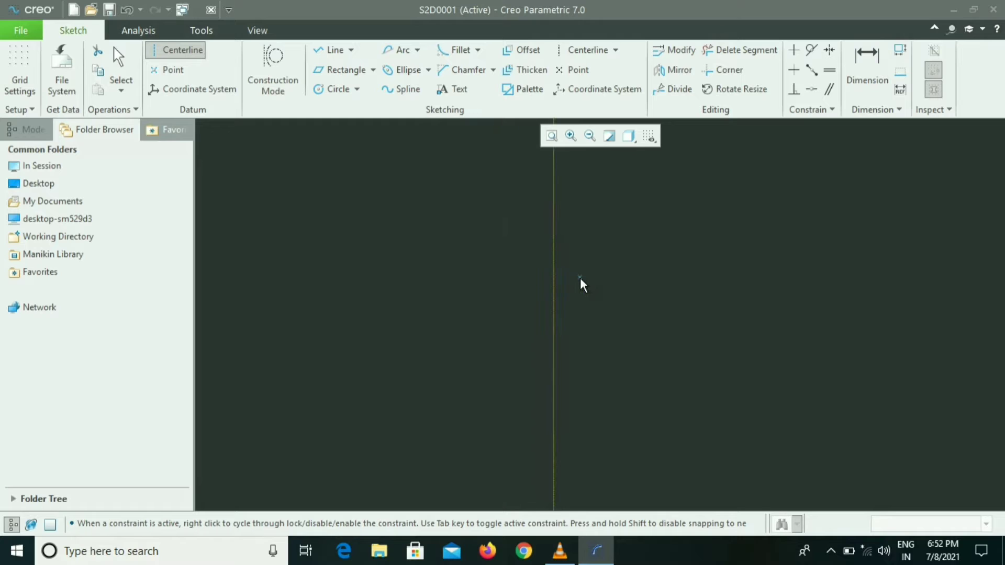
Draw a horizontal datum centerline across the vertical one and undo both centerlines
left_click(192, 51)
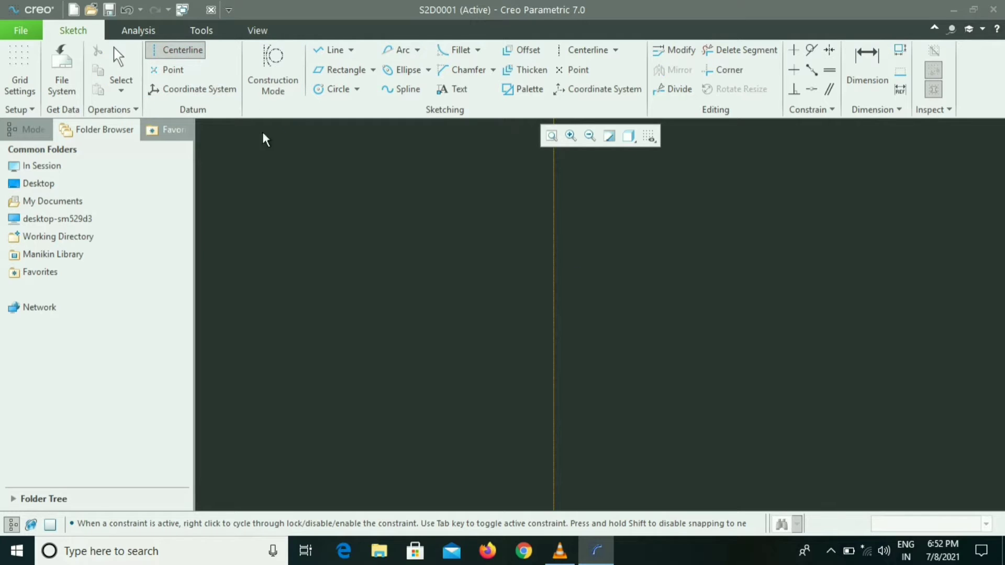
left_click(553, 336)
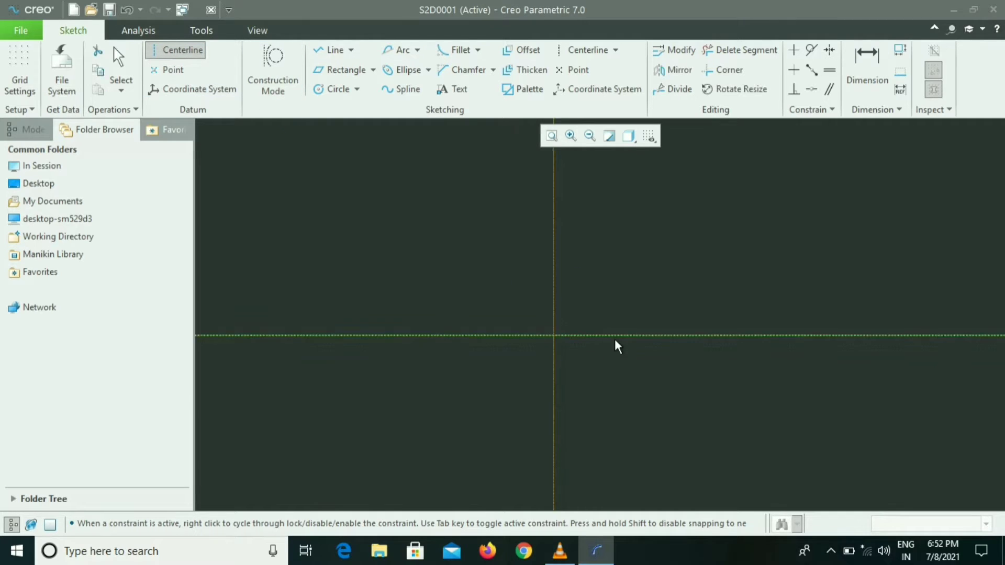
left_click(614, 338)
middle_click(637, 278)
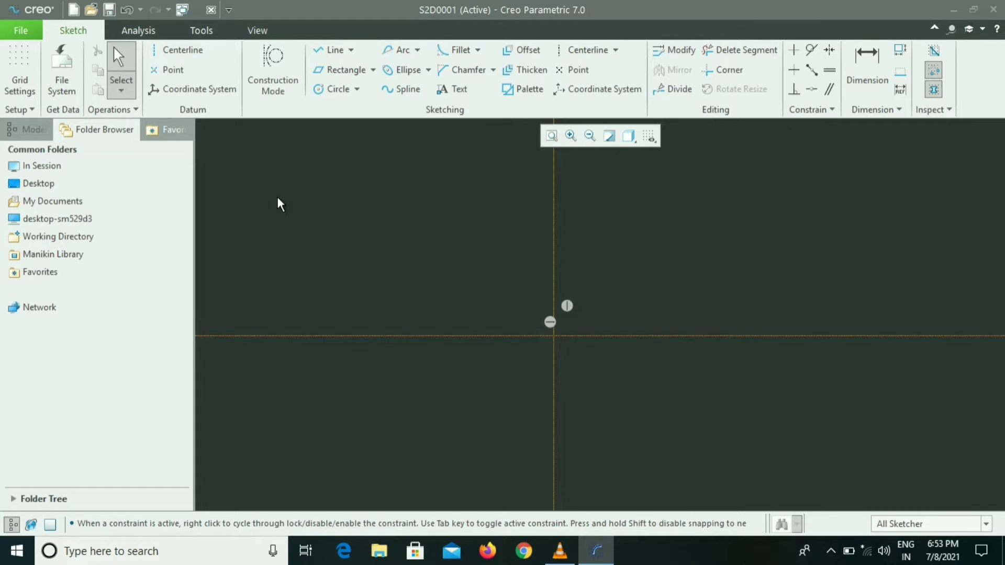
key("ctrl+z")
key("ctrl+z")
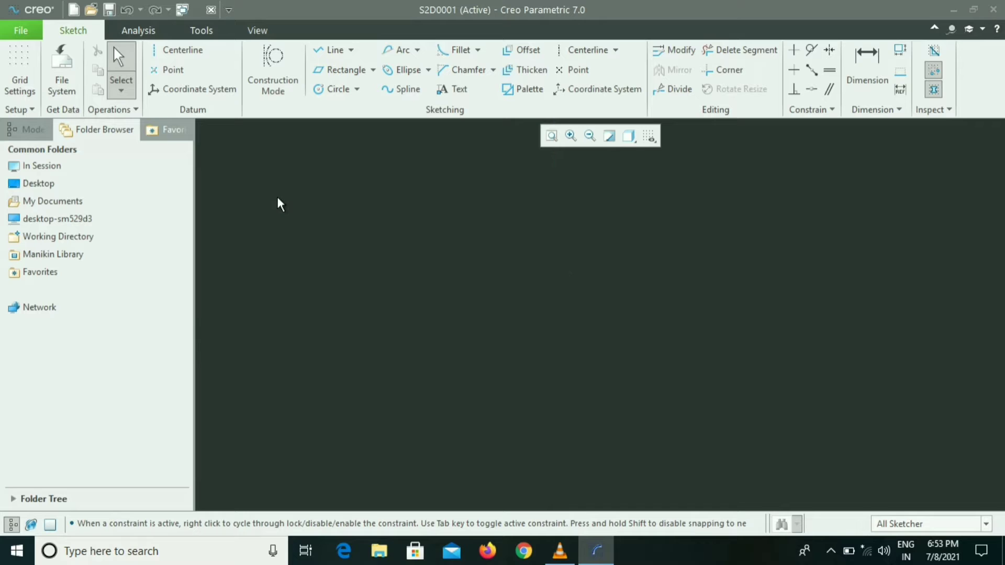
Place six scattered datum points in the sketch and delete all of them
left_click(181, 70)
left_click(359, 205)
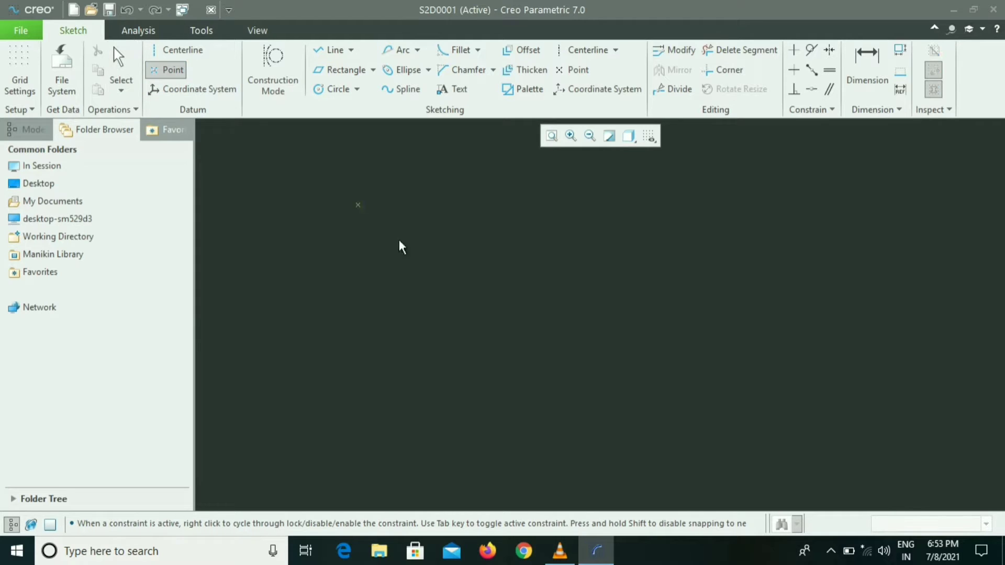
left_click(533, 317)
middle_click(770, 250)
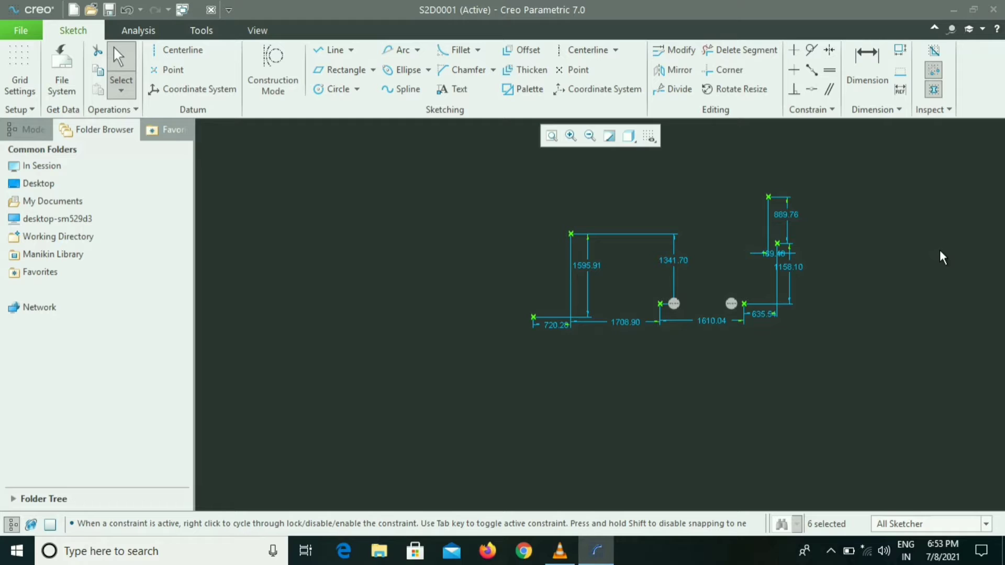
key("Delete")
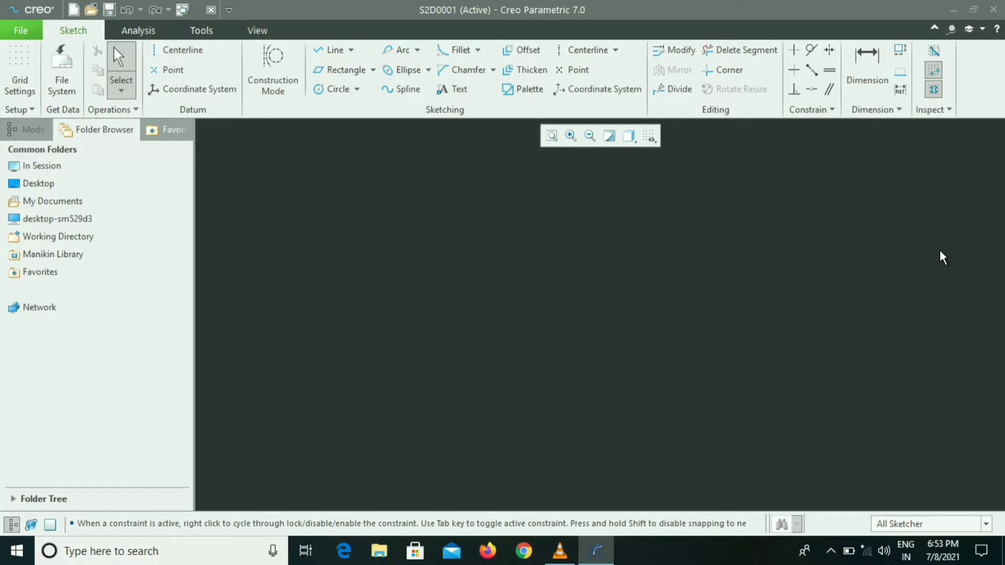
Place a datum coordinate system near the centre of the sketch area and delete it
left_click(235, 95)
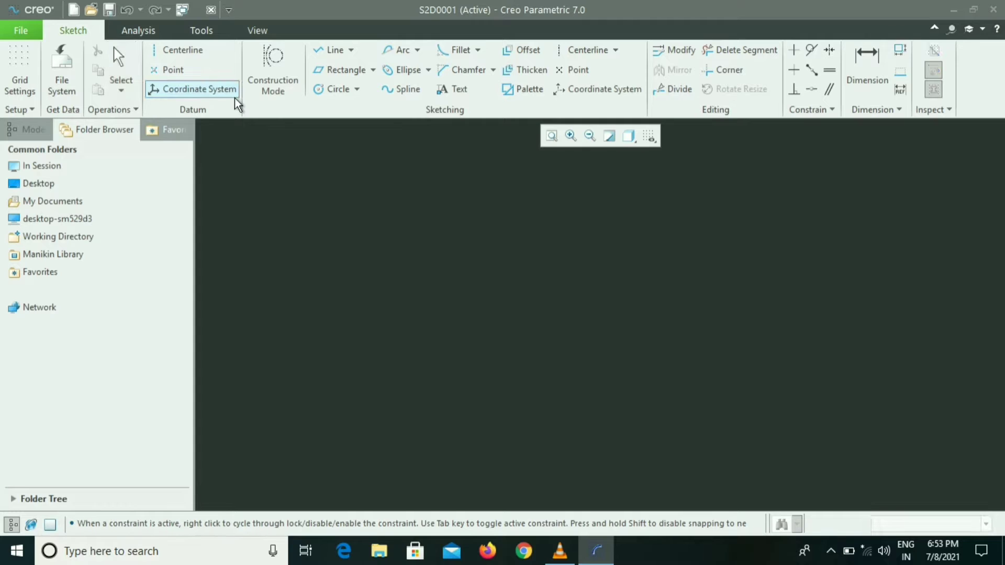
left_click(426, 209)
left_click(524, 330)
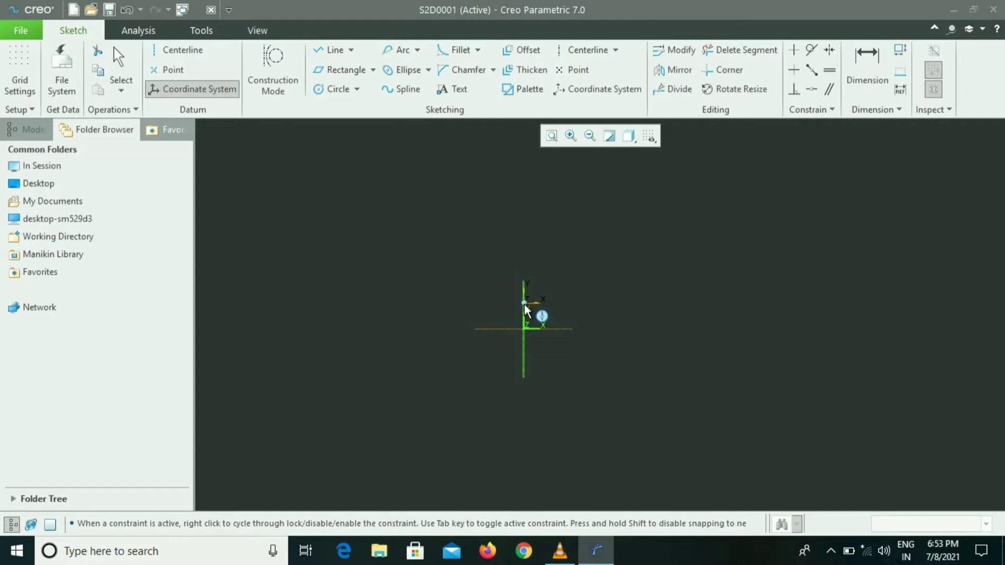
middle_click(592, 265)
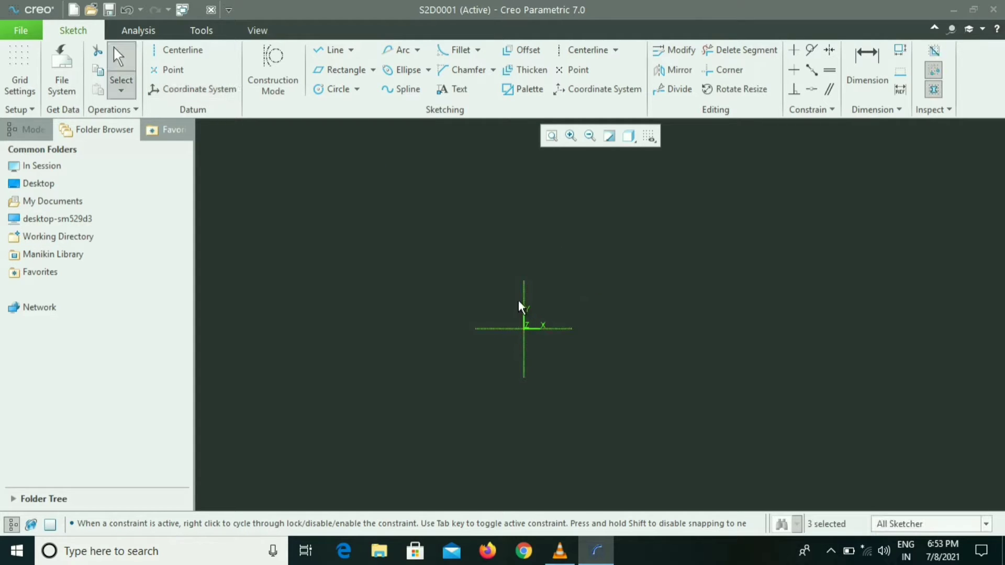
scroll(533, 299, "up", 1)
scroll(533, 299, "down", 7)
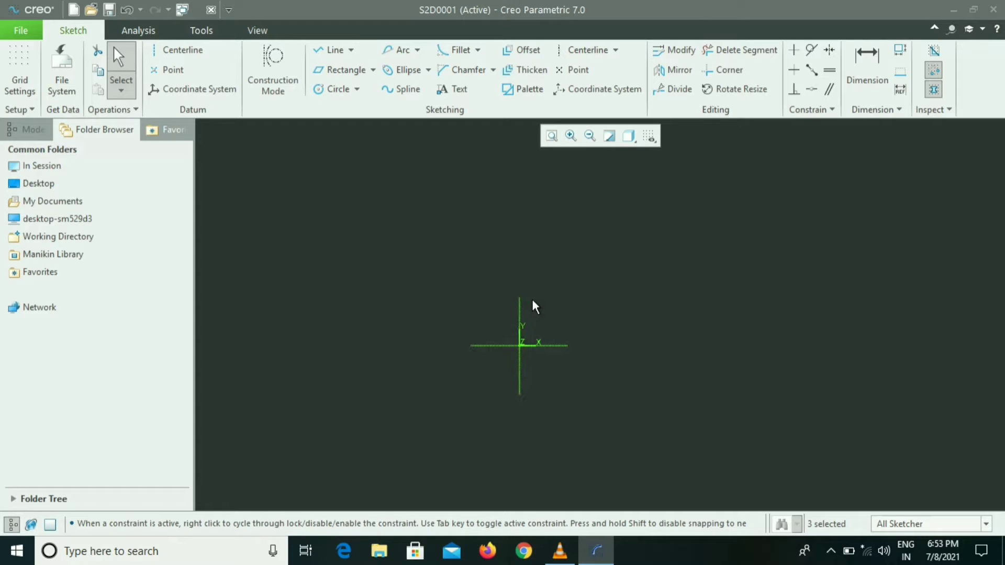
scroll(515, 353, "up", 8)
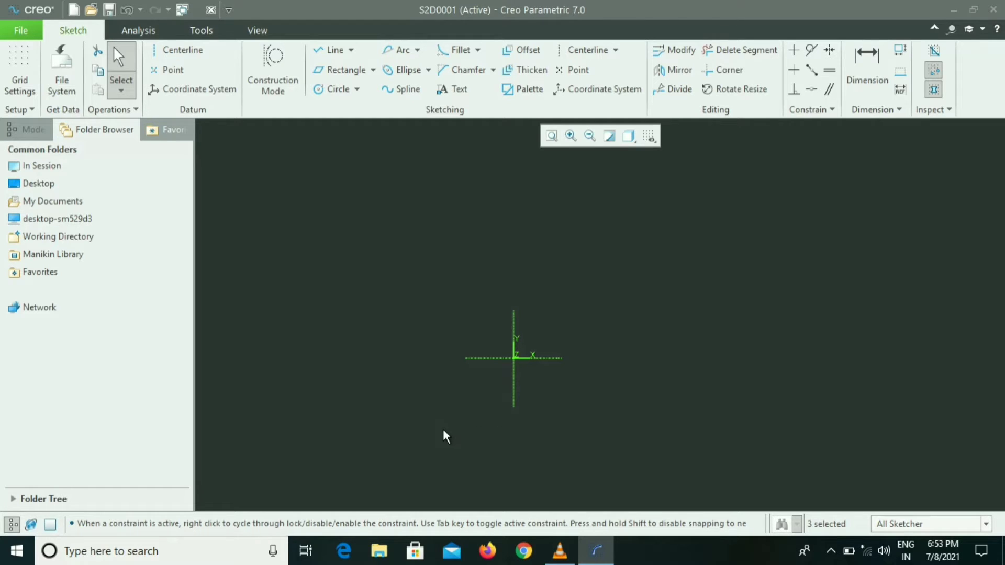
key("Delete")
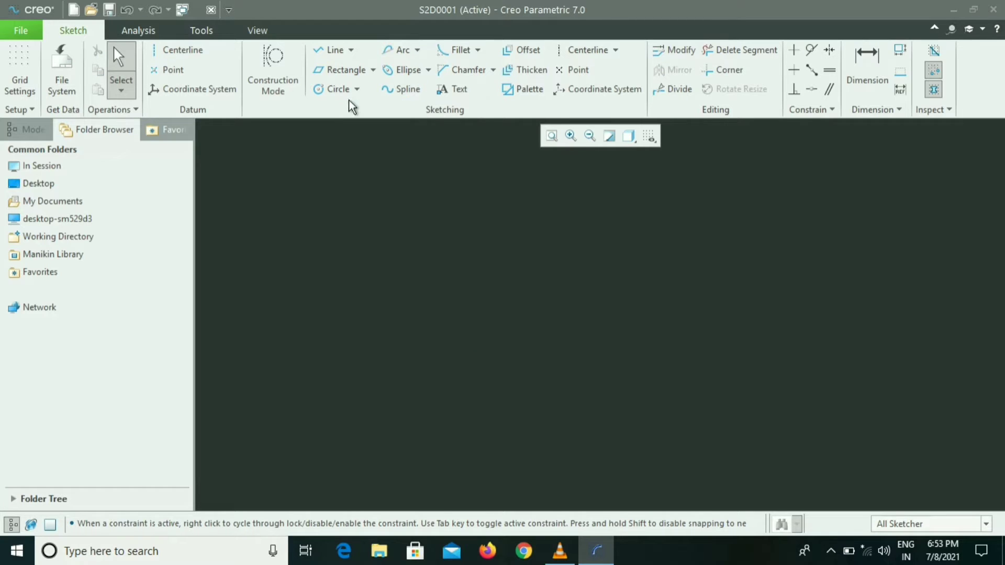
Draw a closed, irregular twelve-segment line chain that begins with a horizontal line about 9689 long, and select all of it
left_click(352, 50)
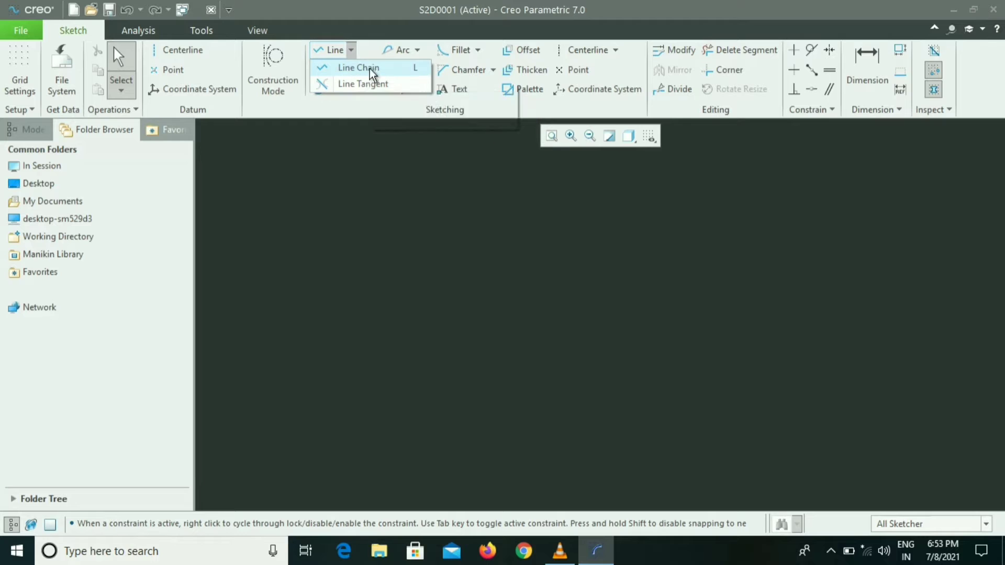
left_click(408, 69)
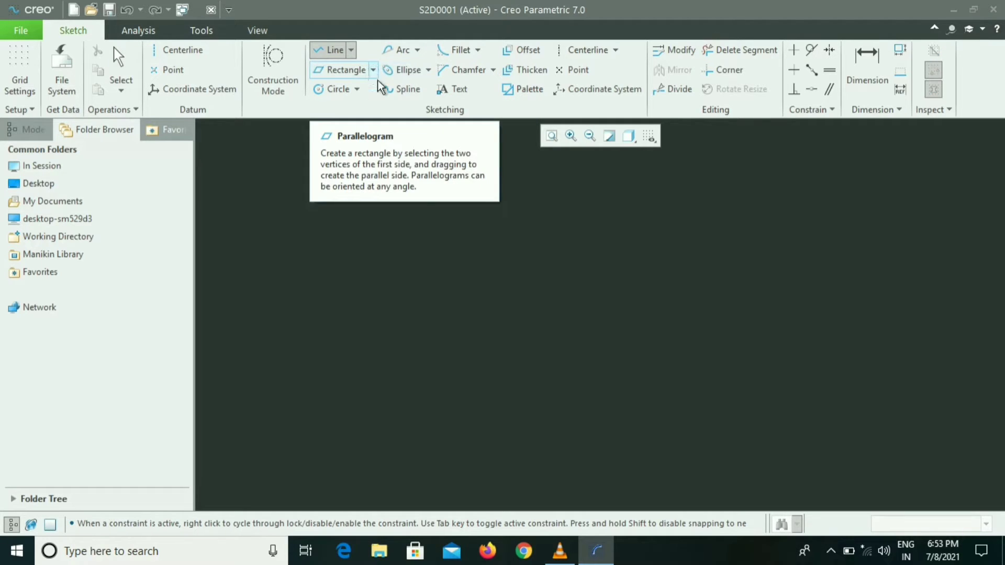
left_click(352, 276)
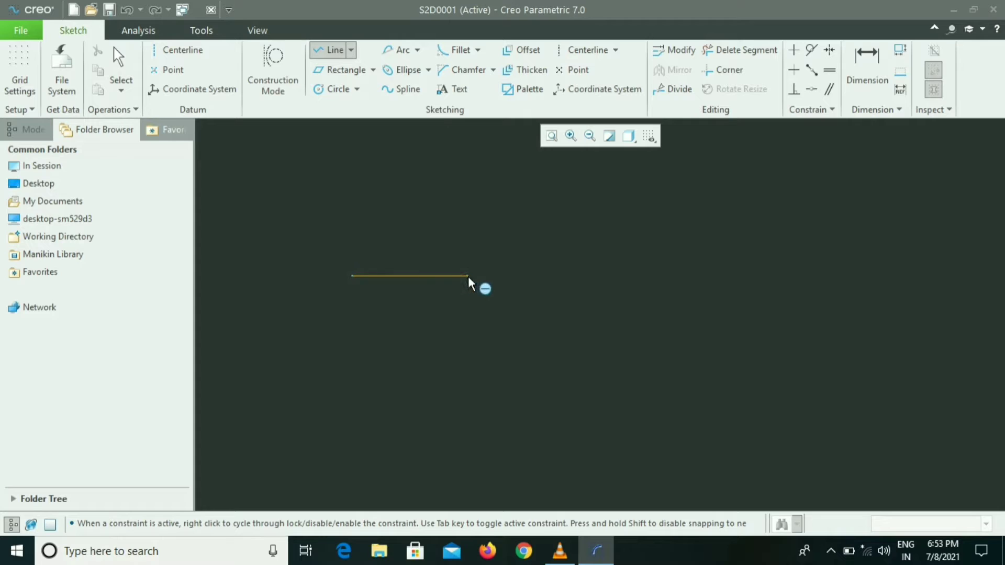
left_click(560, 276)
left_click(645, 193)
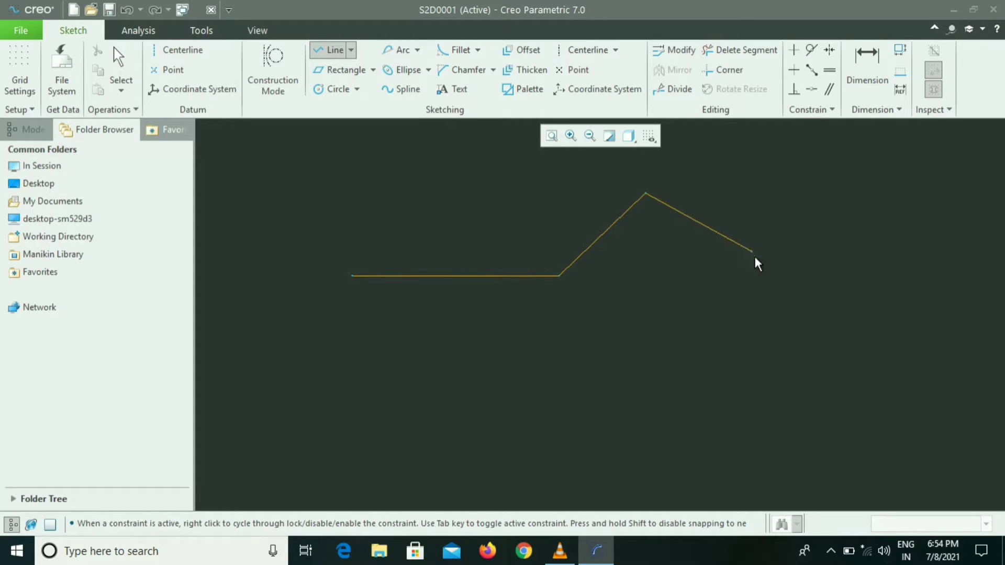
left_click(802, 277)
left_click(647, 374)
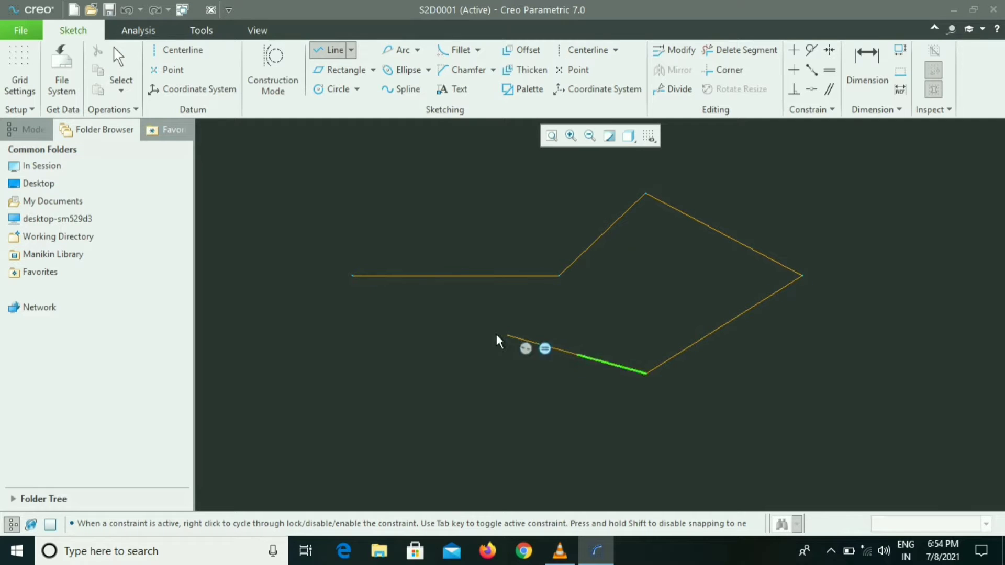
left_click(386, 309)
left_click(338, 360)
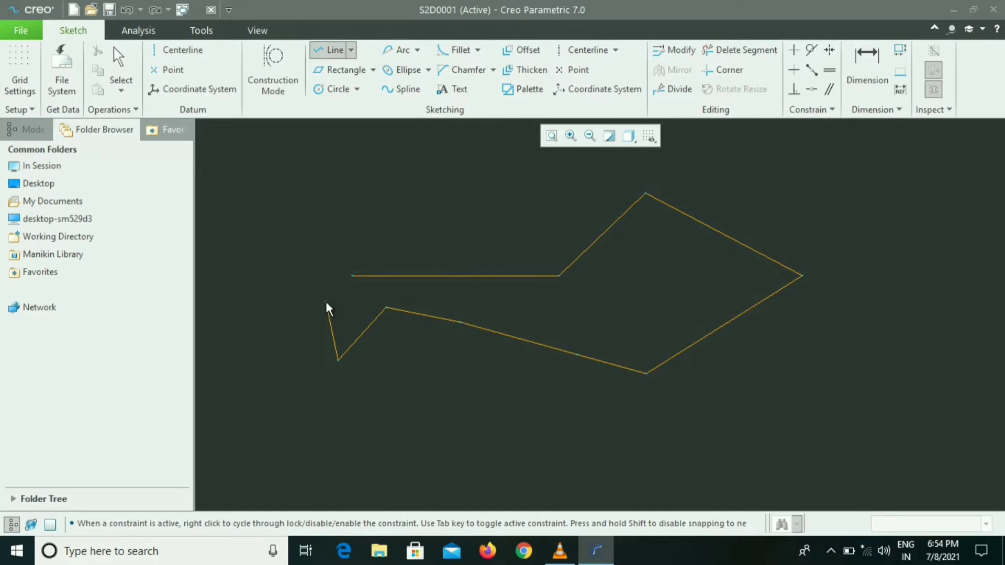
left_click(325, 300)
left_click(307, 252)
left_click(322, 266)
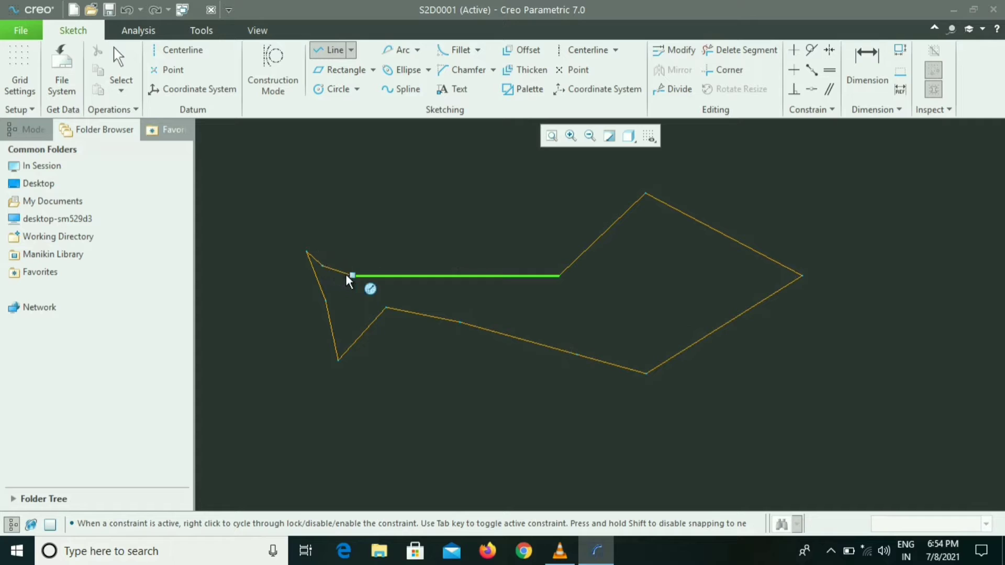
left_click(352, 276)
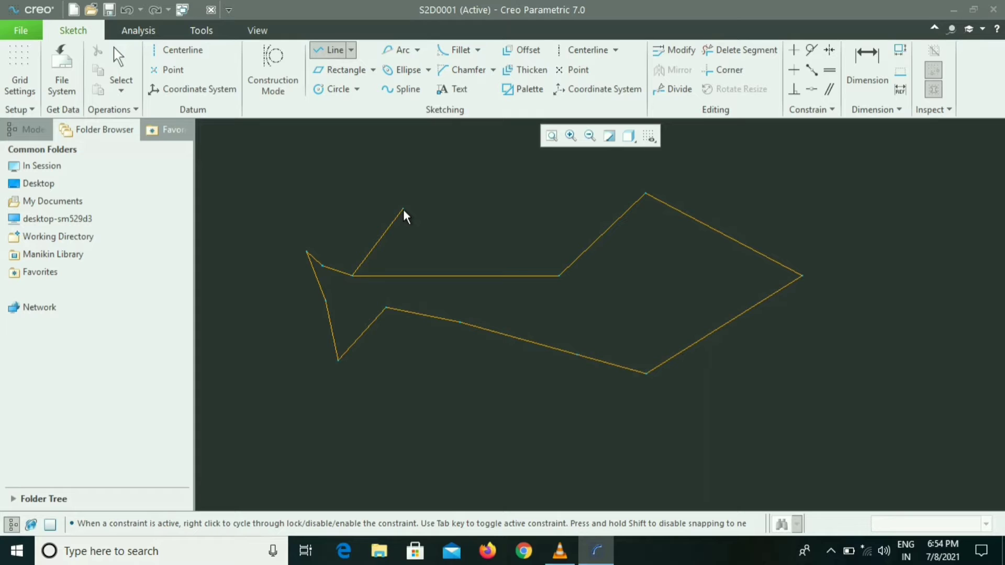
middle_click(404, 210)
key("ctrl+alt+a")
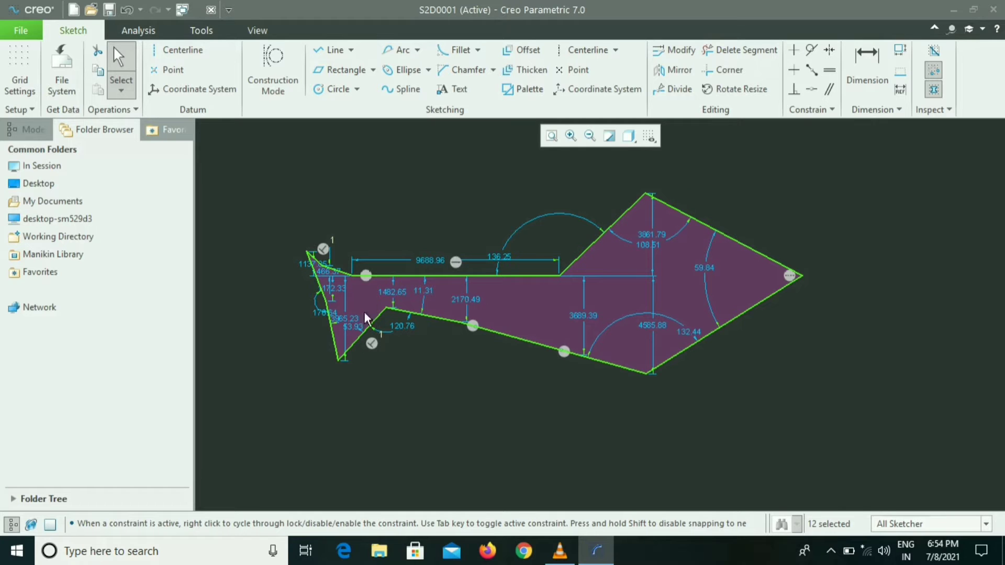
Set the length of the chain's upper horizontal line to 50, and undo both this change and the line chain
double_click(425, 260)
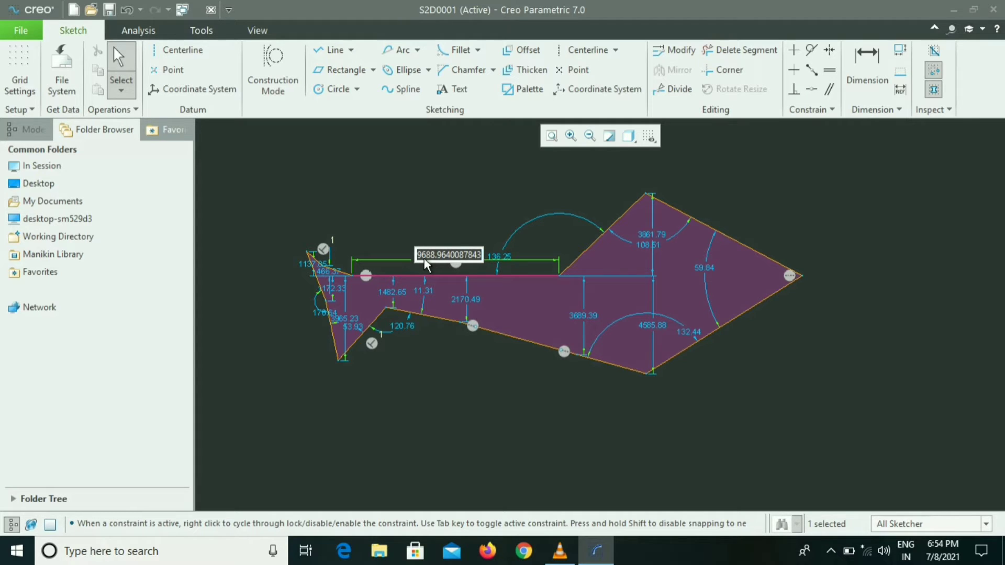
key("BackSpace")
type("500")
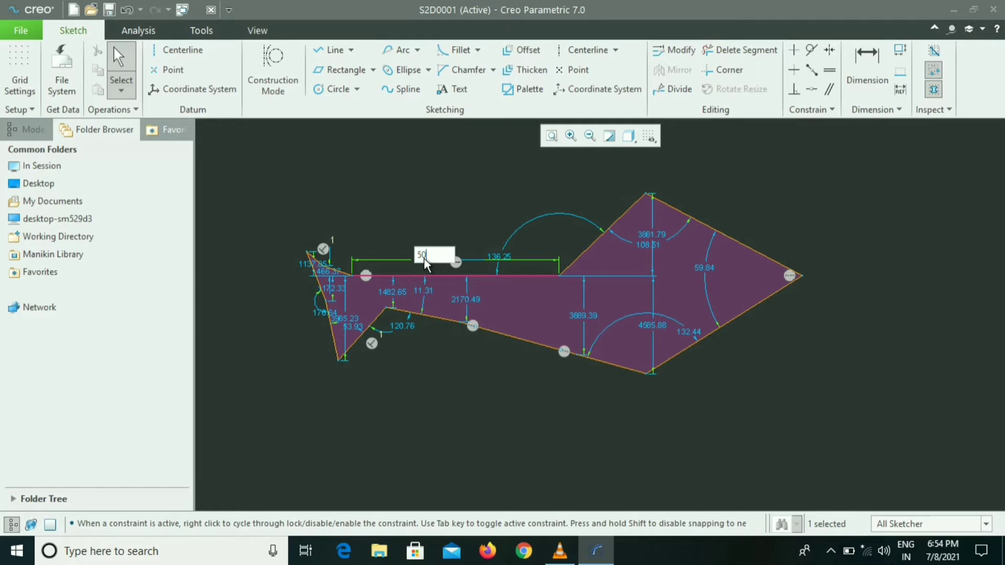
key("Return")
scroll(424, 259, "down", 4)
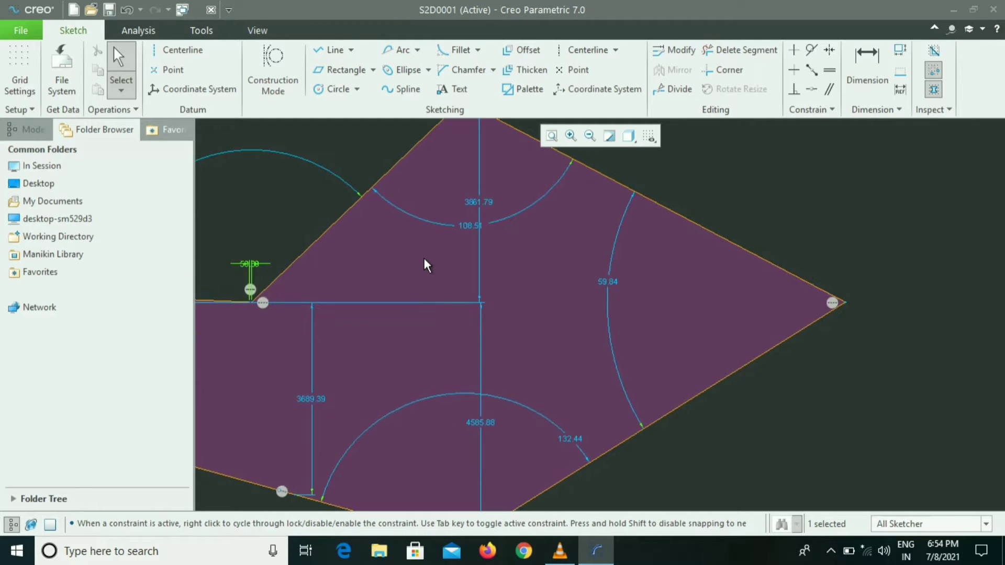
scroll(424, 258, "up", 6)
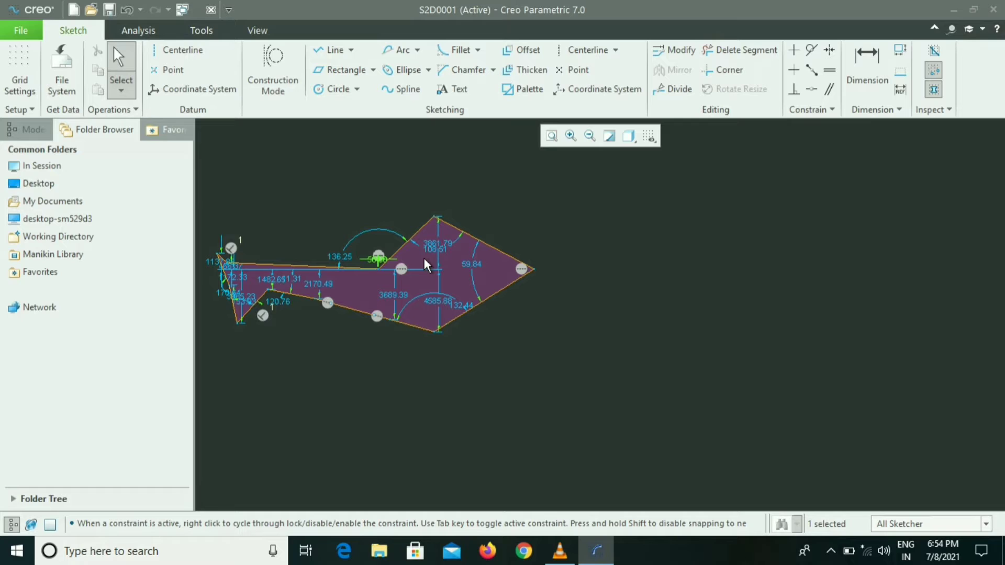
key("ctrl+z")
key("ctrl+z")
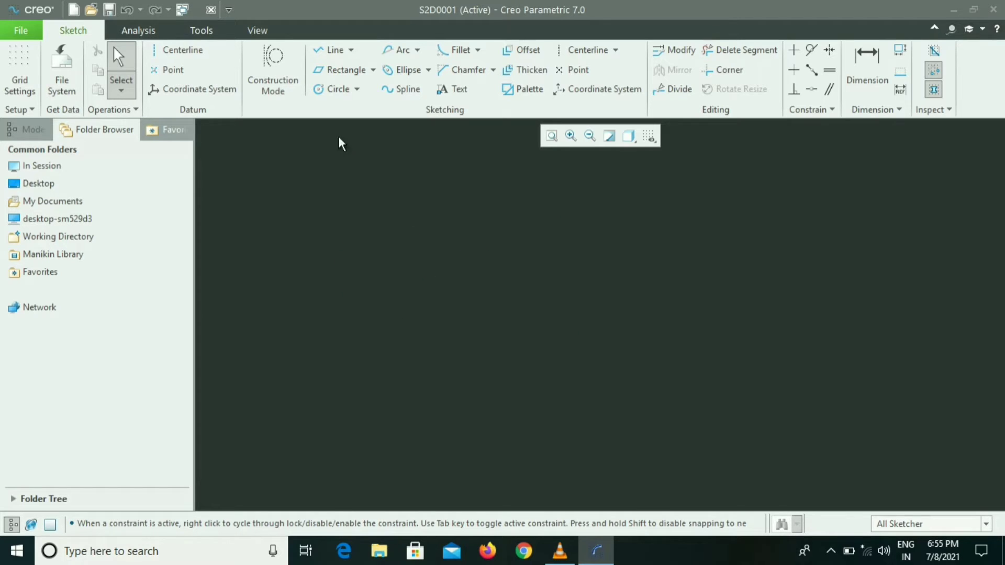
Draw a corner rectangle about 18641 wide and 9698 high near the centre of the sketch area
left_click(373, 70)
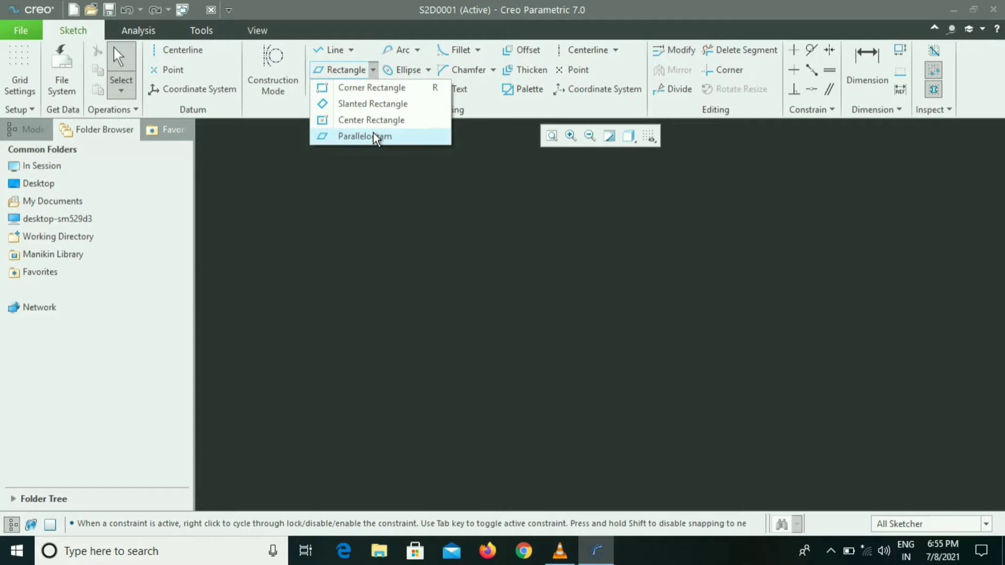
left_click(380, 86)
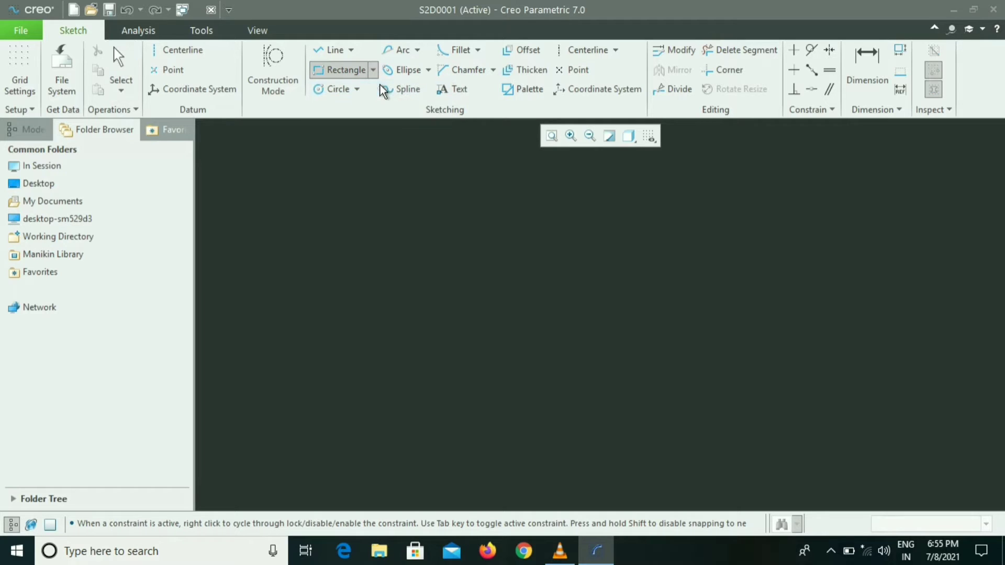
left_click(431, 241)
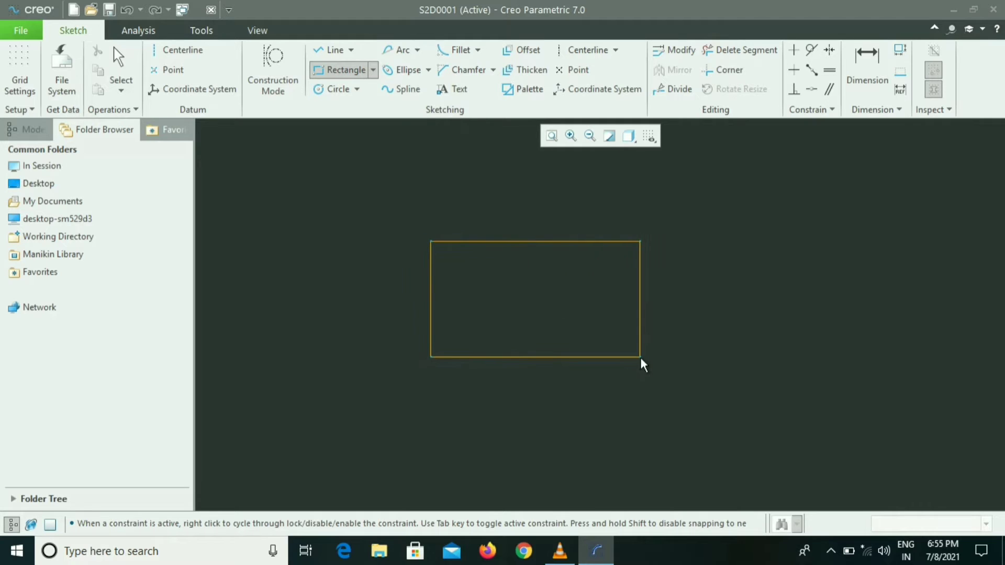
left_click(687, 375)
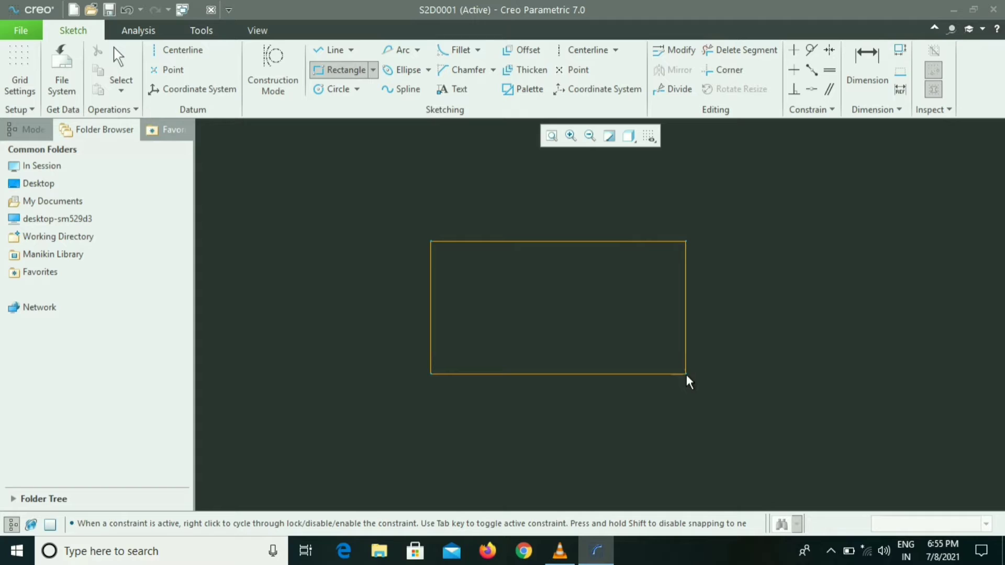
middle_click(715, 350)
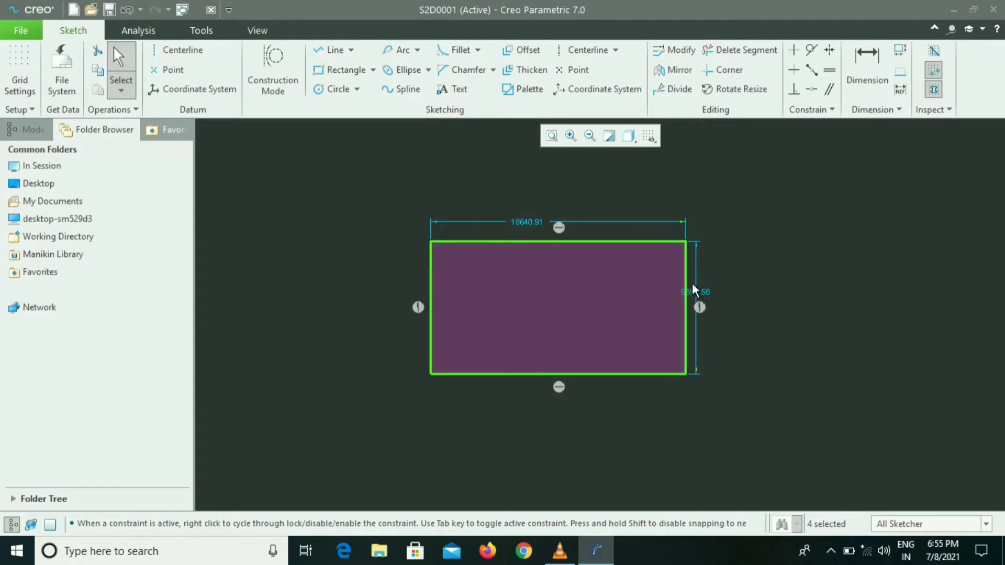
Open the rectangle's width dimension for editing, accept it as it is, and undo the rectangle
double_click(535, 223)
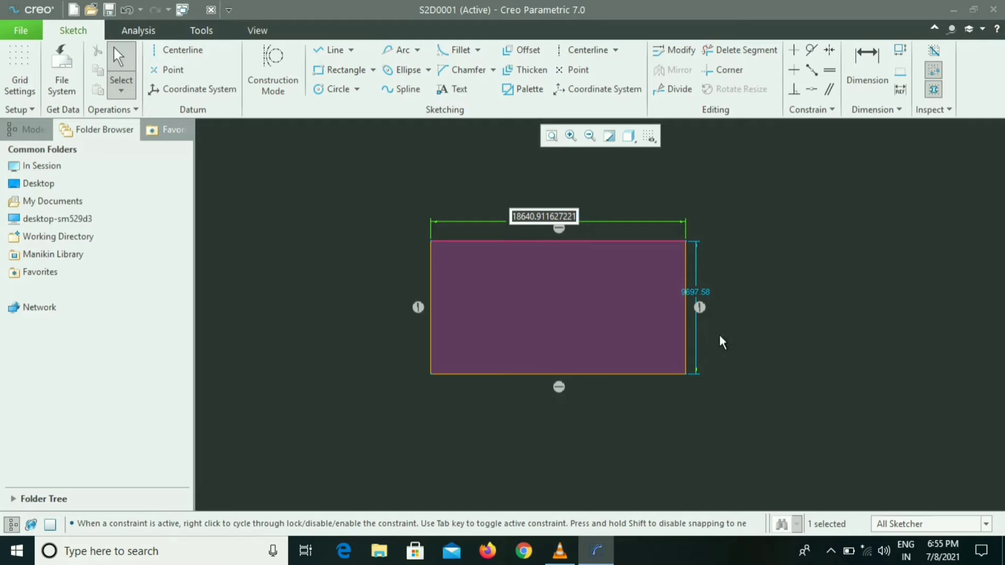
key("Return")
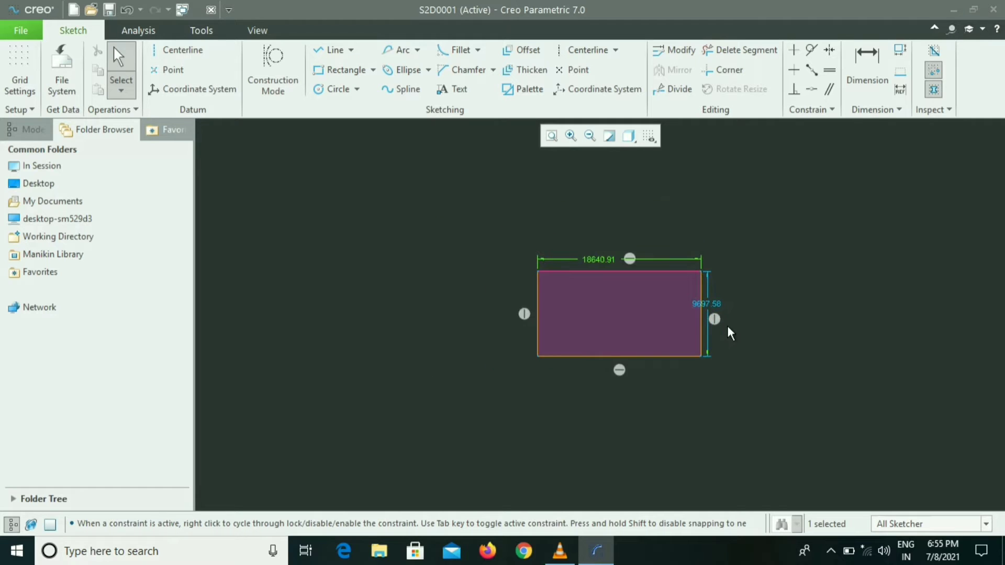
key("ctrl+z")
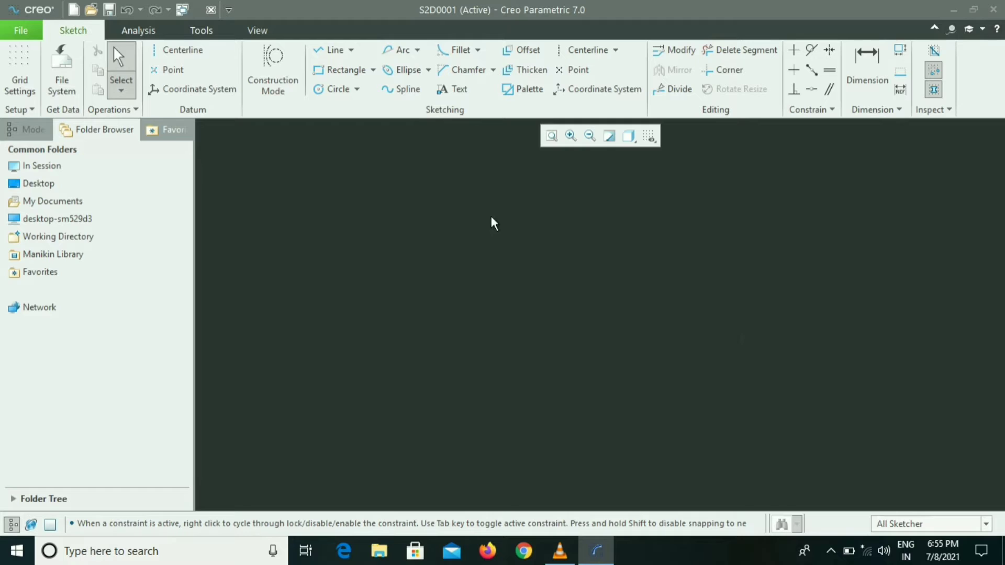
Draw a slanted rectangle about 17931 by 11226 near the centre, with its long sides rising to the right
left_click(374, 69)
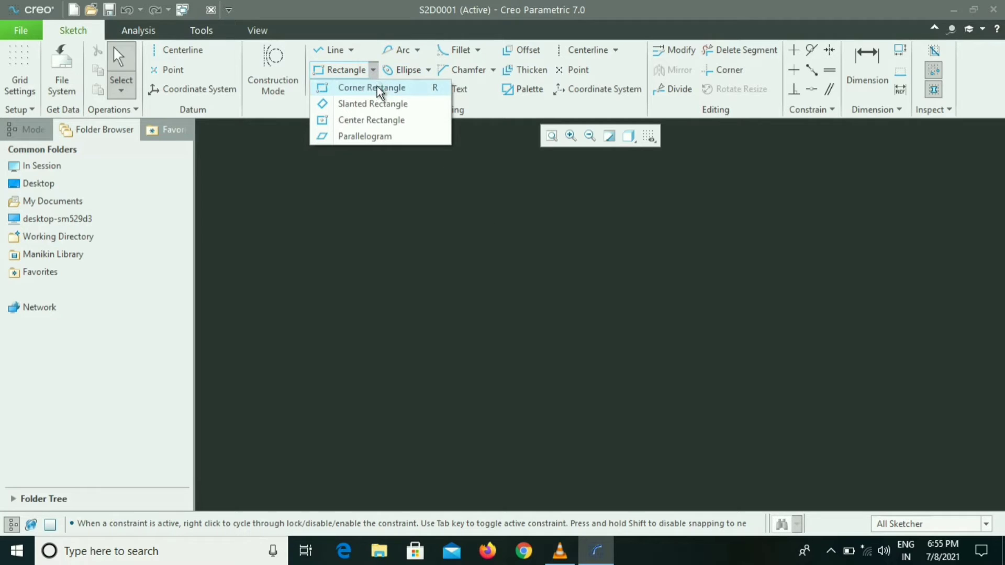
left_click(377, 106)
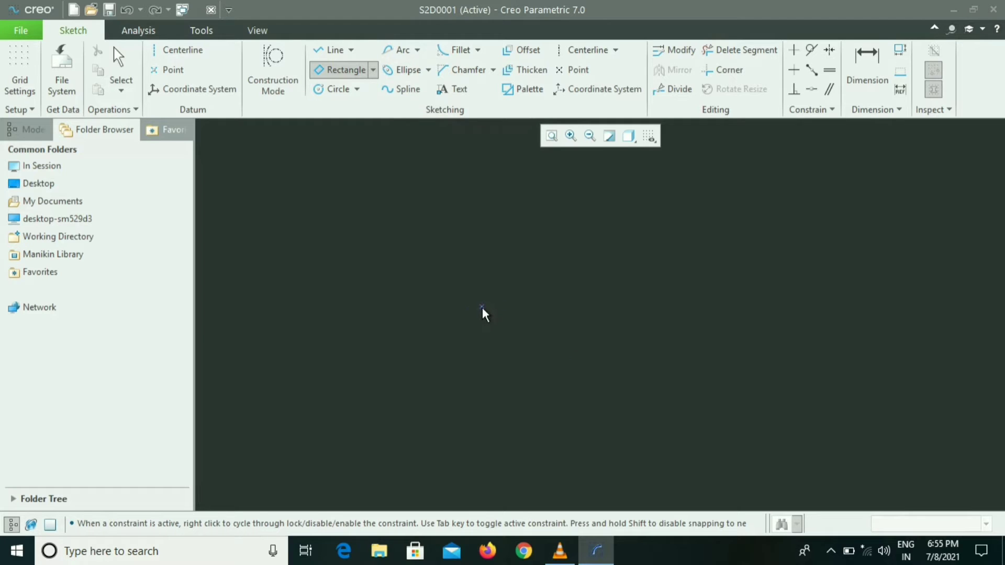
left_click(512, 293)
left_click(676, 187)
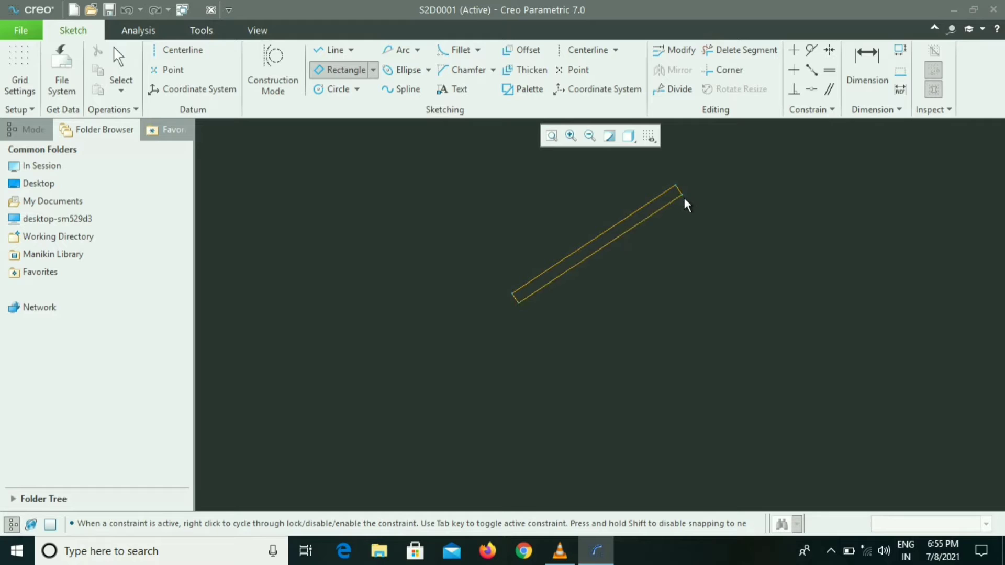
left_click(744, 288)
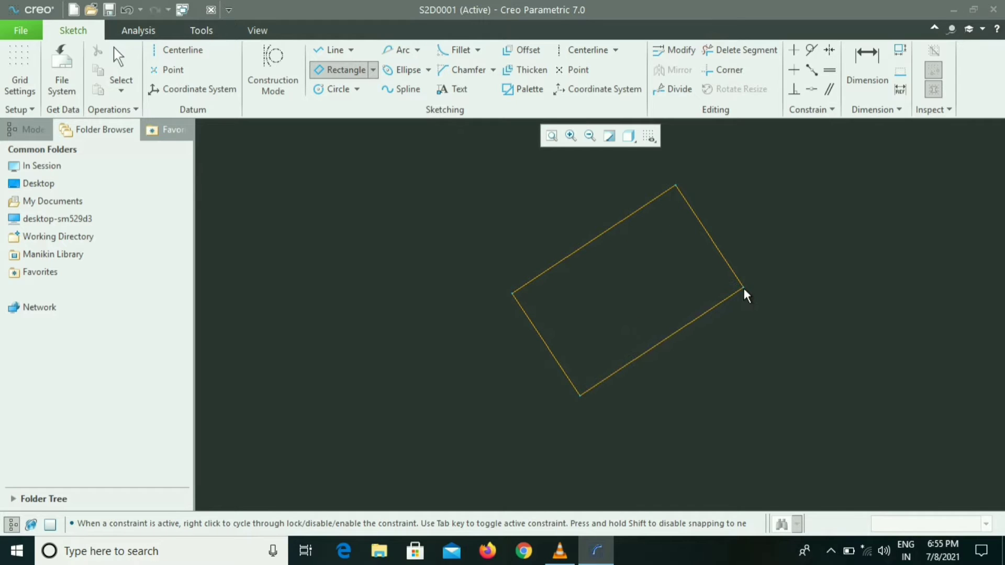
Draw two more slanted rectangles, one about 19267 by 15223 left of the first and one about 17525 by 5742 at its lower right
left_click(268, 242)
left_click(424, 382)
left_click(497, 303)
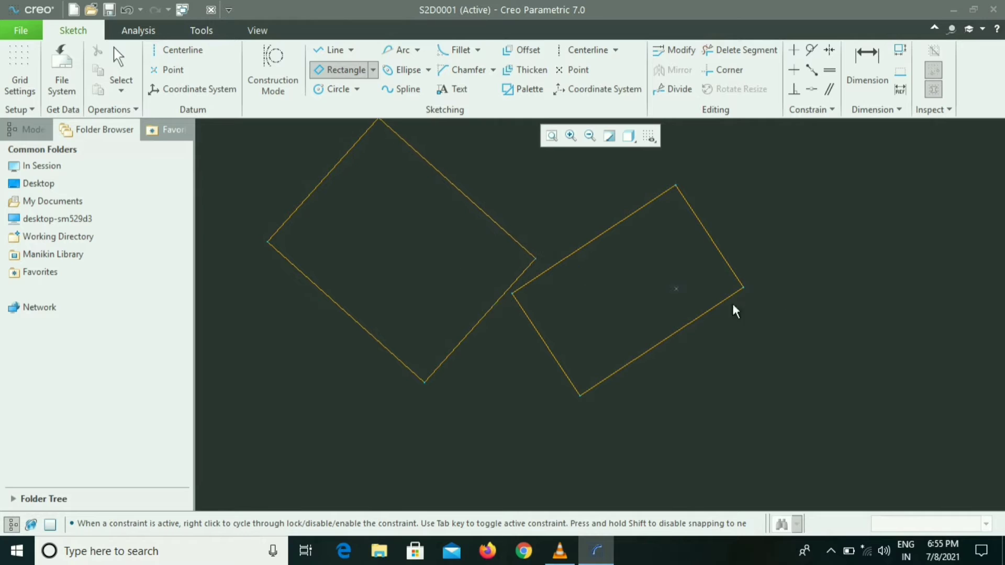
left_click(736, 388)
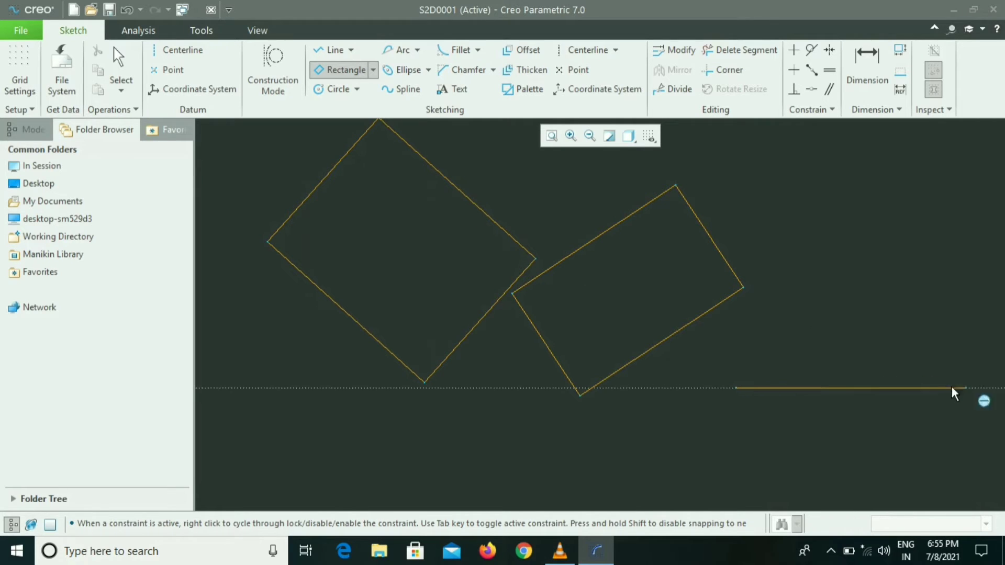
left_click(928, 397)
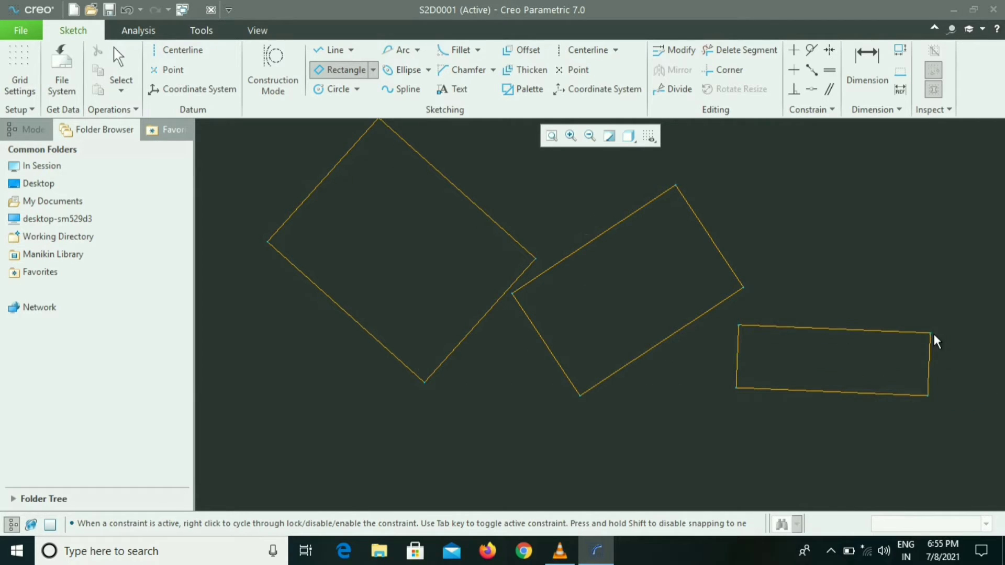
left_click(934, 335)
Draw a fourth, smaller slanted rectangle about 4769 high above the lower-right one
left_click(908, 210)
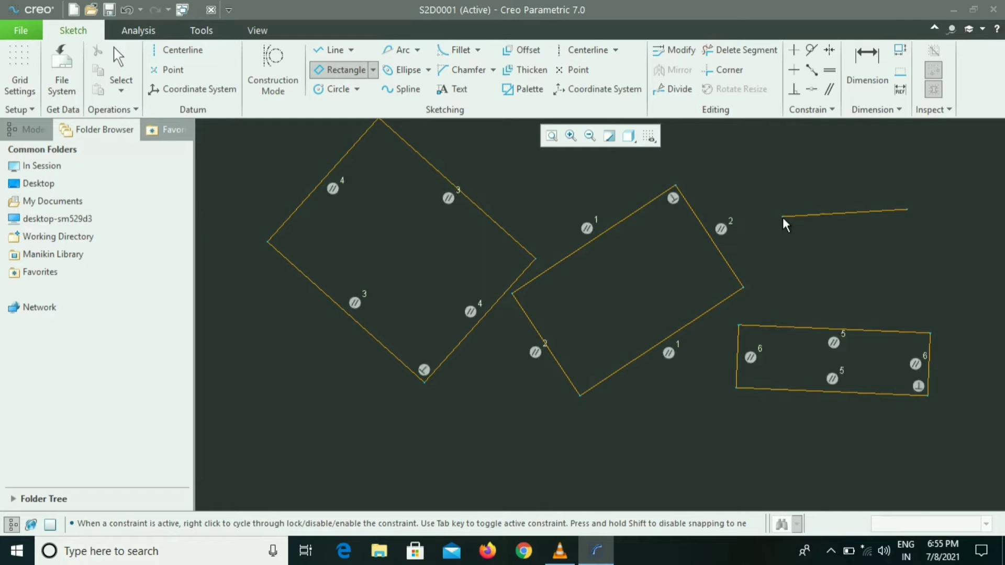
left_click(783, 218)
left_click(783, 270)
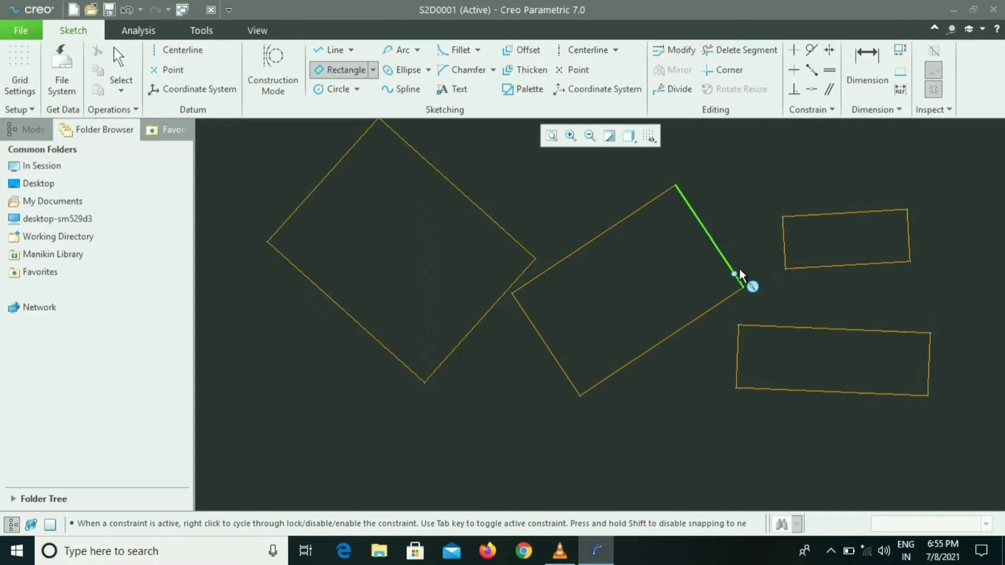
middle_click(752, 235)
Select all four slanted rectangles together with their dimensions and constraints, and delete them
key("ctrl+a")
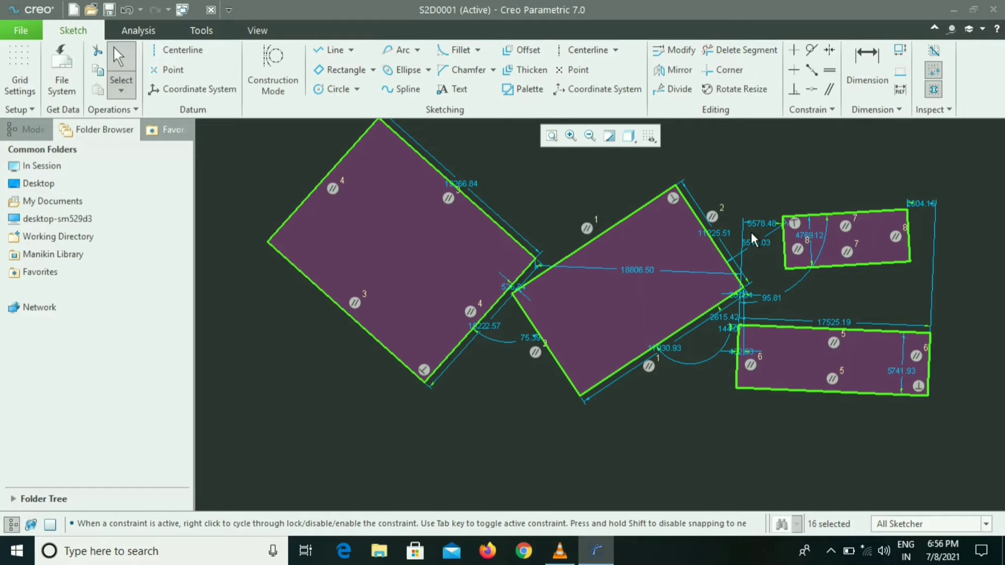
left_click(752, 233)
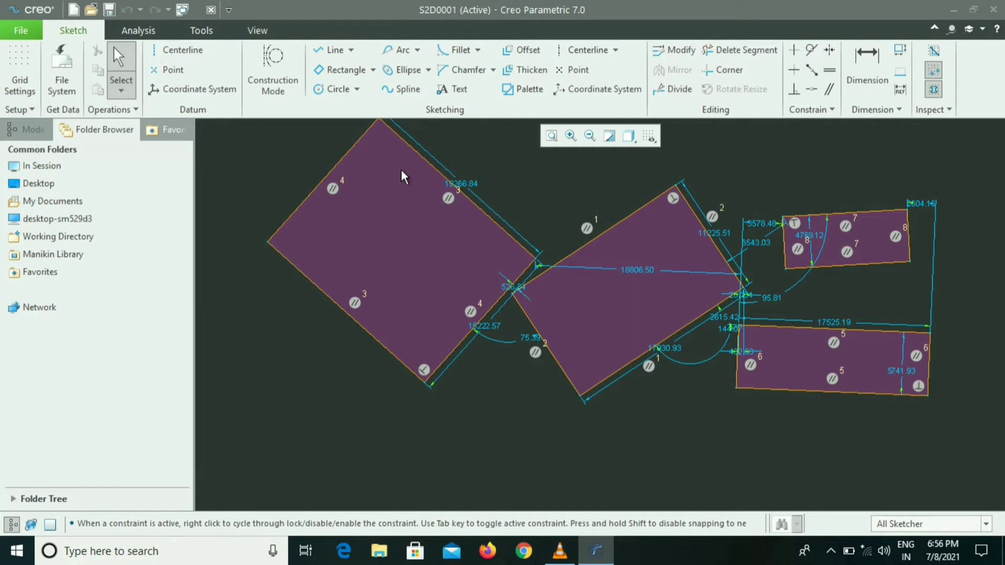
scroll(403, 171, "down", 3)
left_click(553, 136)
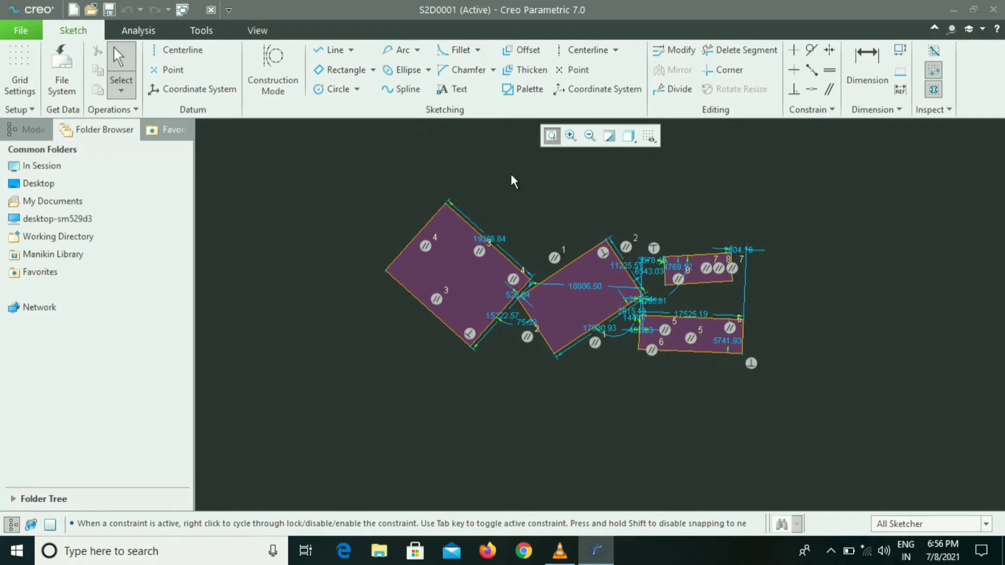
mouse_move(375, 210)
left_mouse_down()
mouse_move(841, 336)
mouse_move(901, 469)
left_mouse_up()
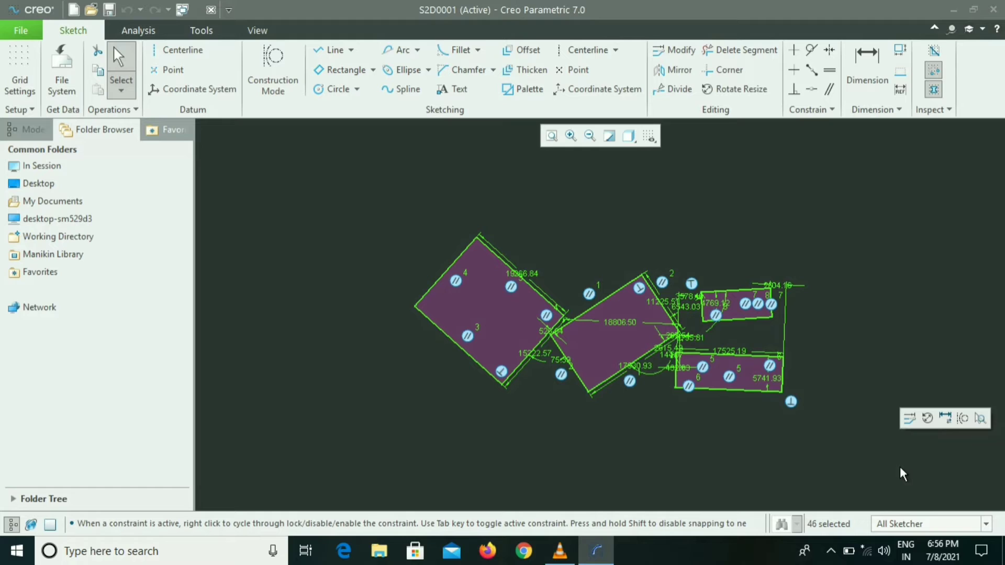
key("Delete")
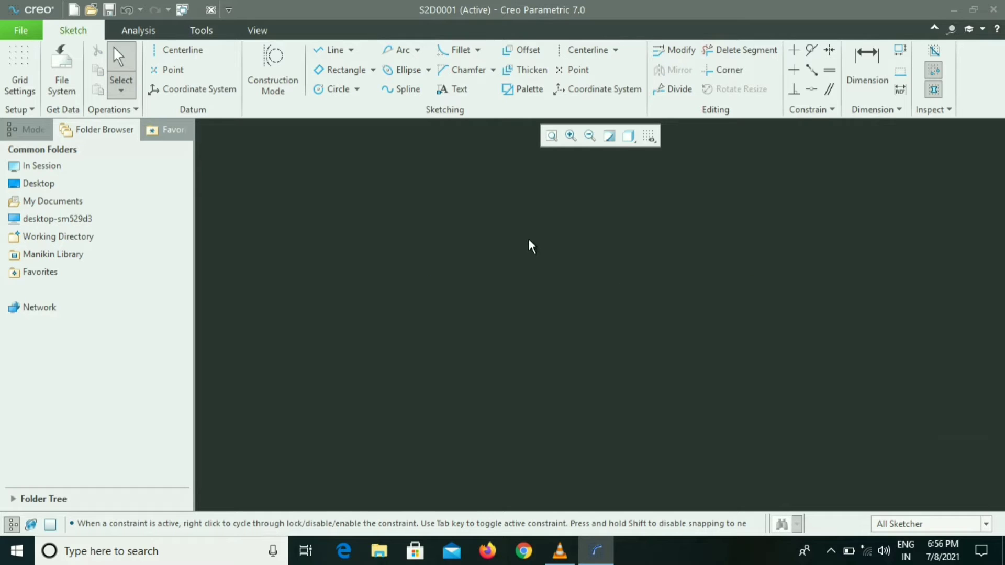
Draw a center rectangle about 38994 wide and 21555 high in the middle of the sketch area and delete it
left_click(373, 70)
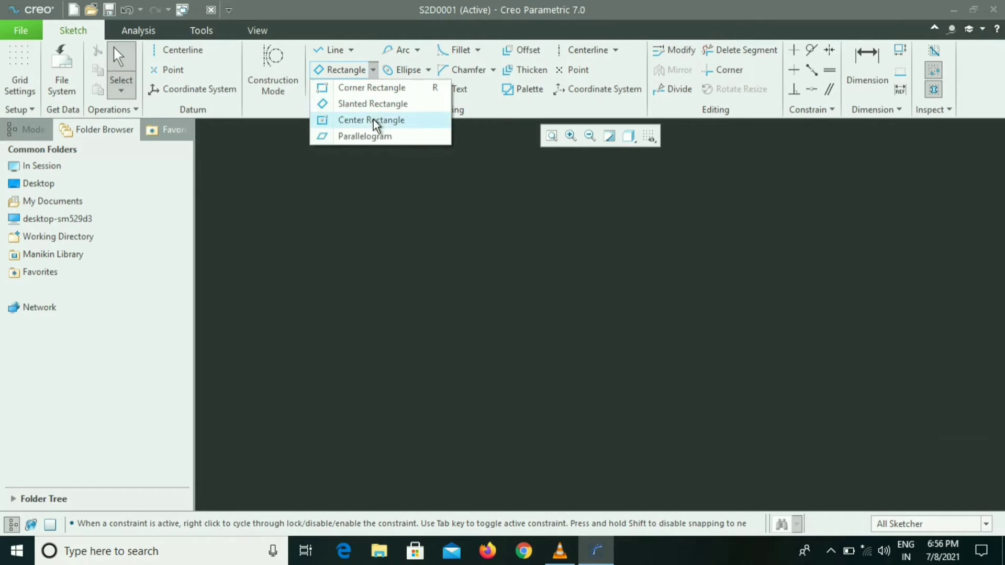
left_click(373, 120)
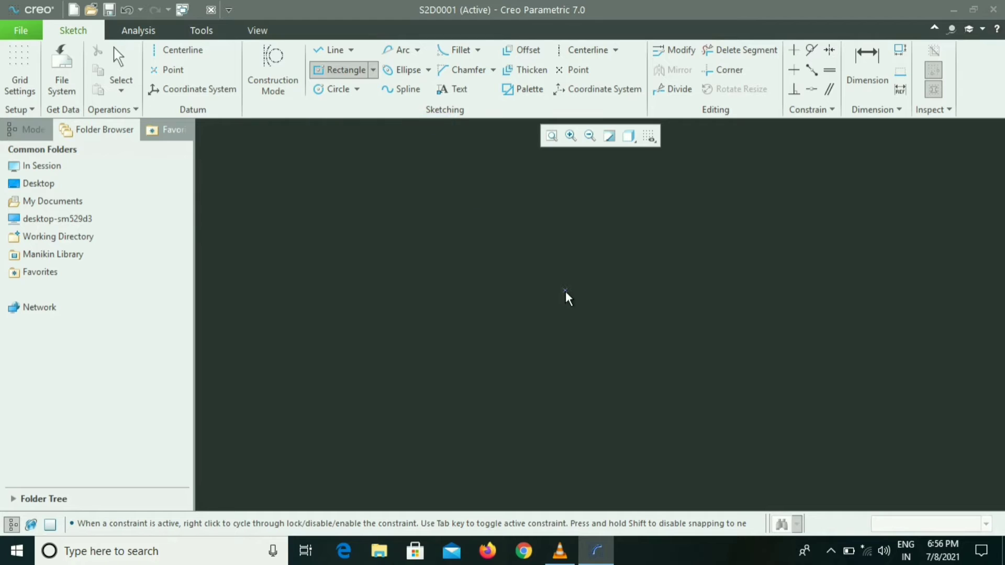
left_click(565, 292)
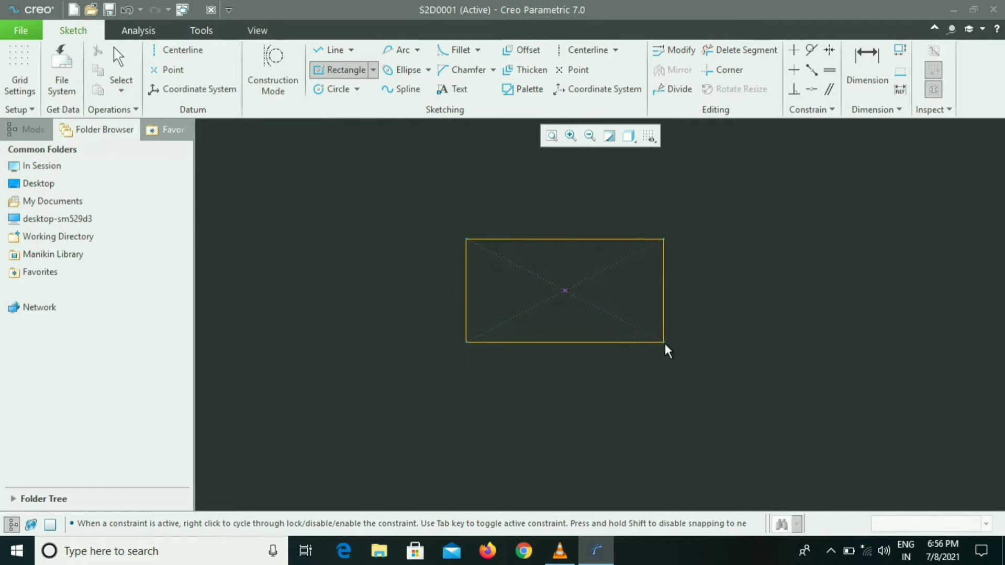
middle_click(729, 322)
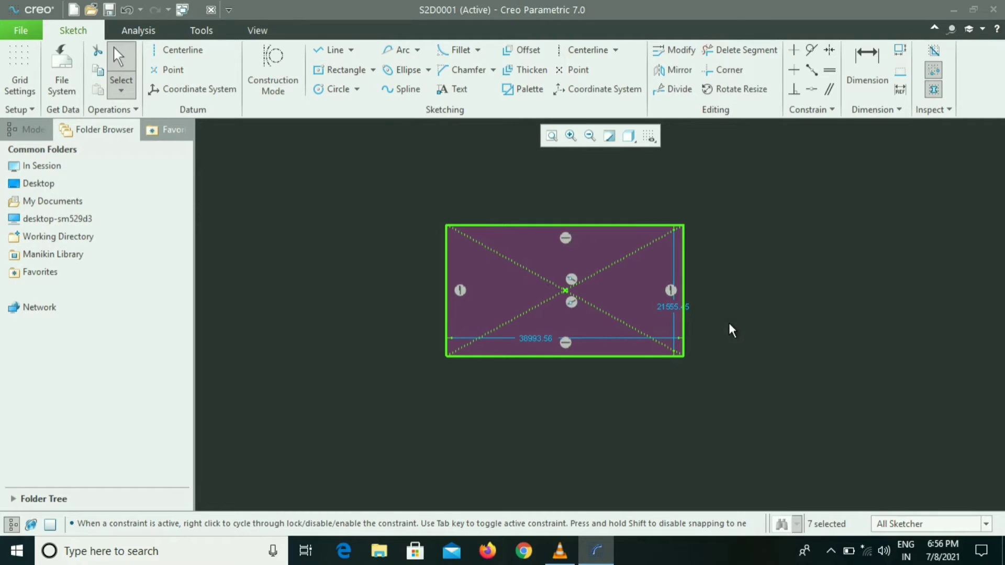
left_click(729, 323)
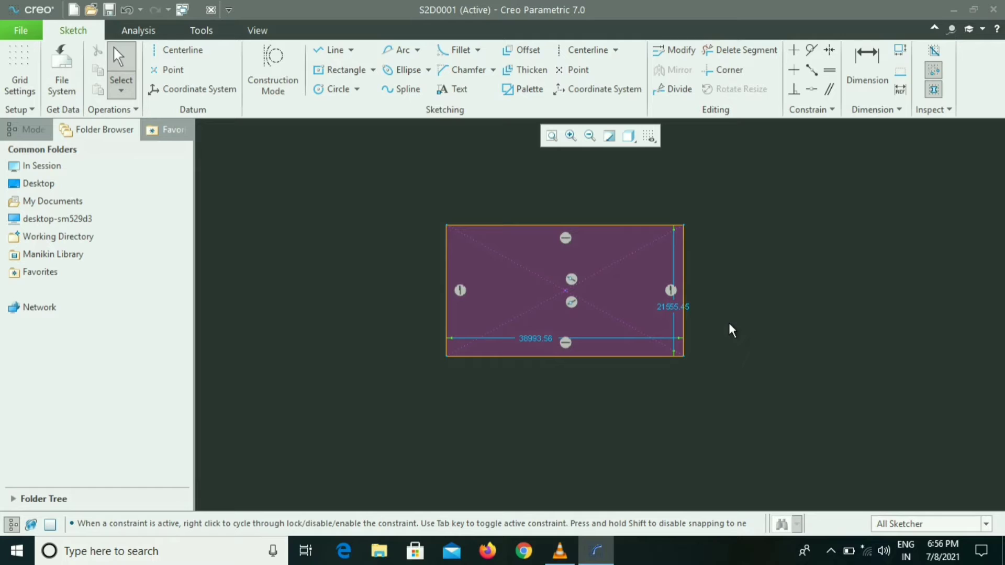
left_click_drag(416, 193, 821, 428)
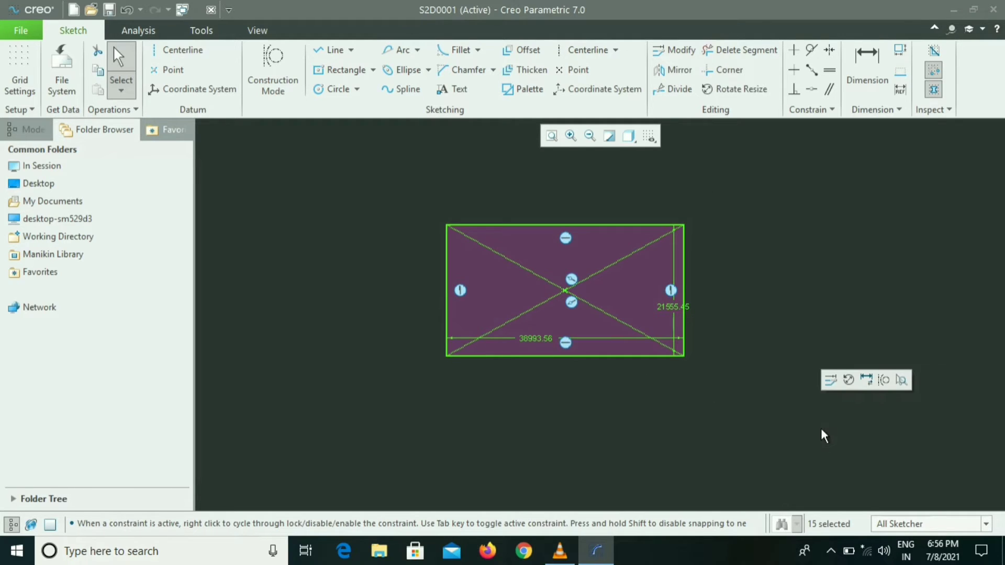
key("Delete")
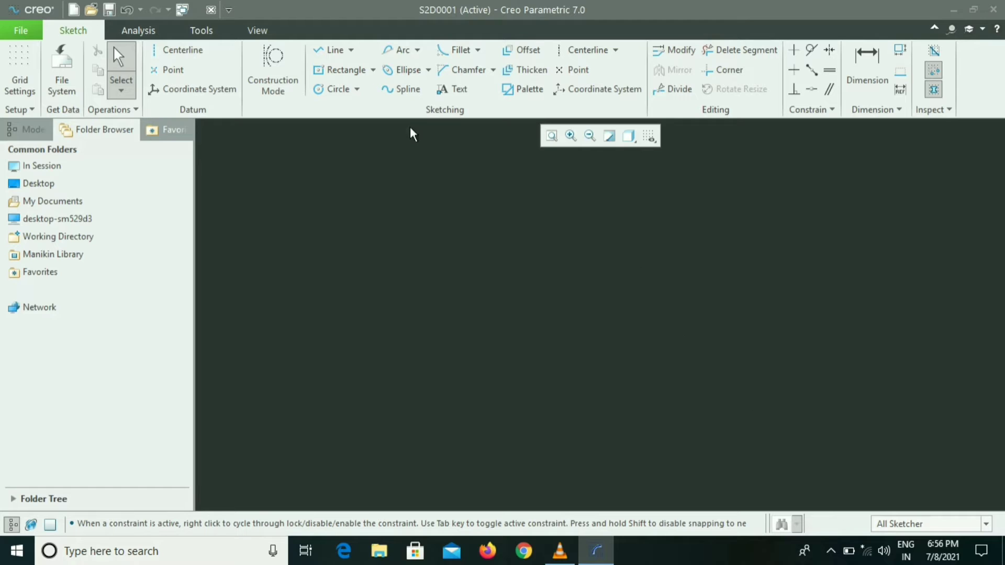
Draw a parallelogram with horizontal sides about 44927 long, a height of about 12836 and an angle of about 41 degrees
left_click(373, 70)
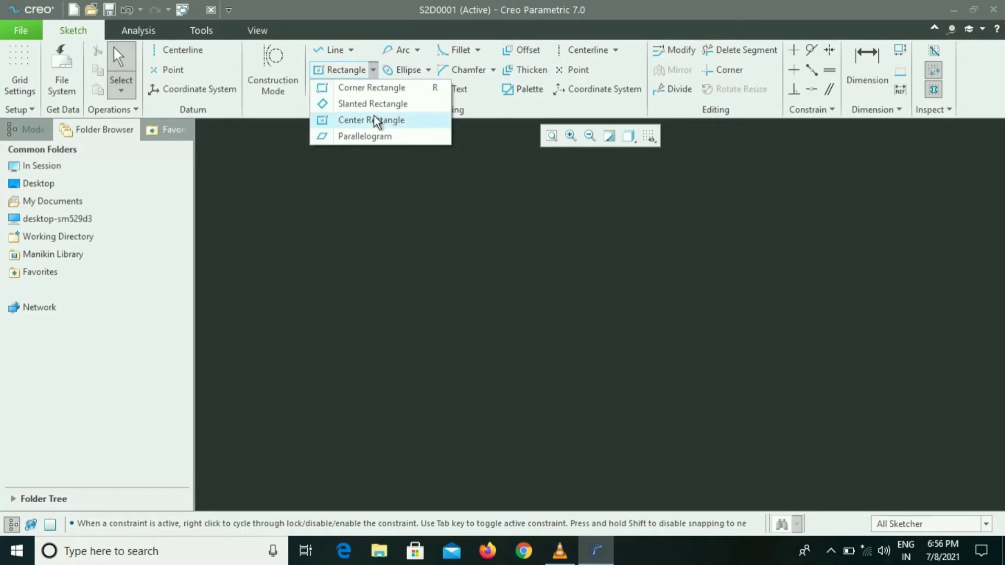
left_click(374, 137)
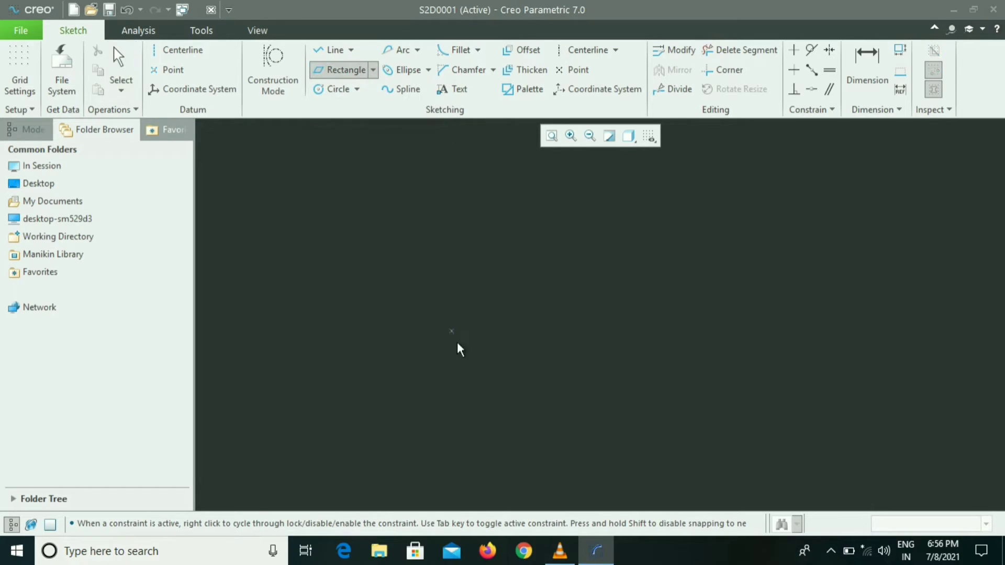
left_click(495, 245)
left_click(768, 246)
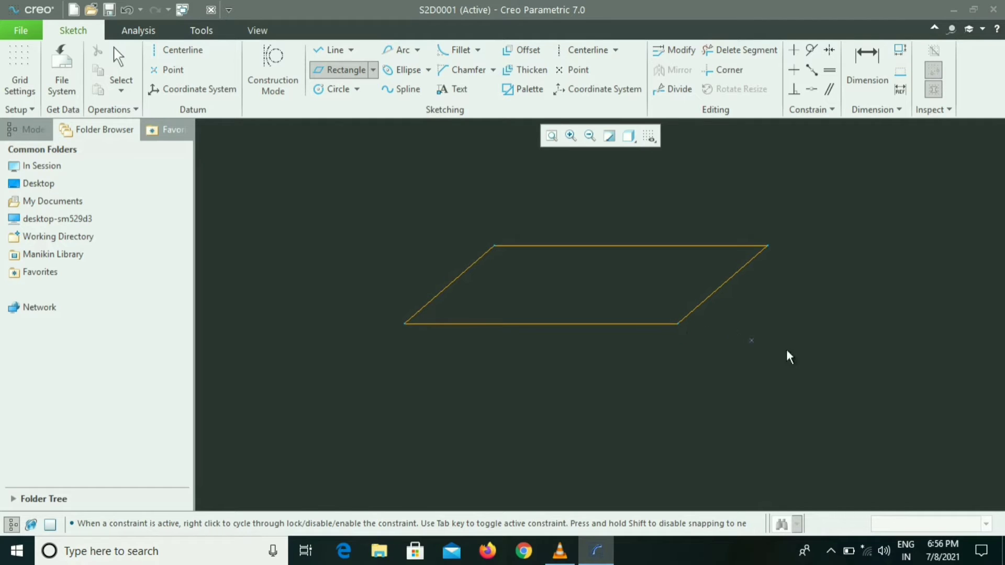
Try to draw a second, tilted parallelogram to the lower right of the first one
left_click(791, 322)
left_click(904, 409)
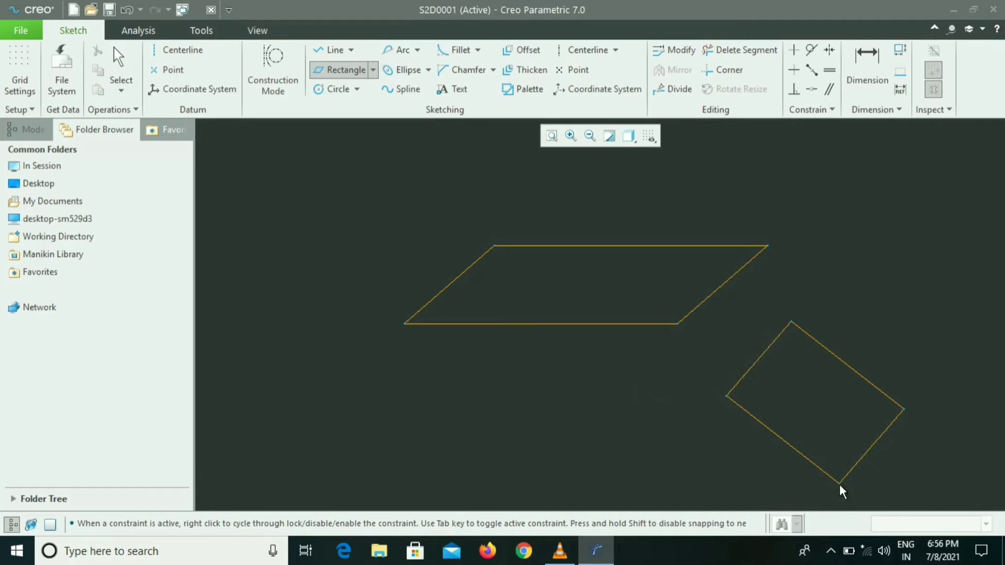
middle_click(902, 469)
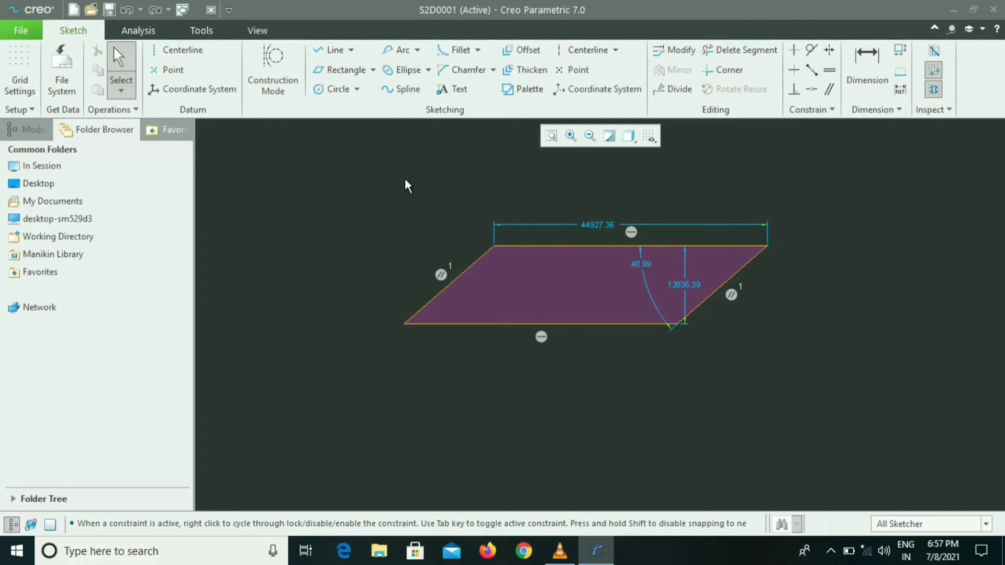
Select the remaining parallelogram with its dimensions and delete it
mouse_move(345, 198)
left_mouse_down()
mouse_move(699, 340)
mouse_move(974, 370)
left_mouse_up()
key("Delete")
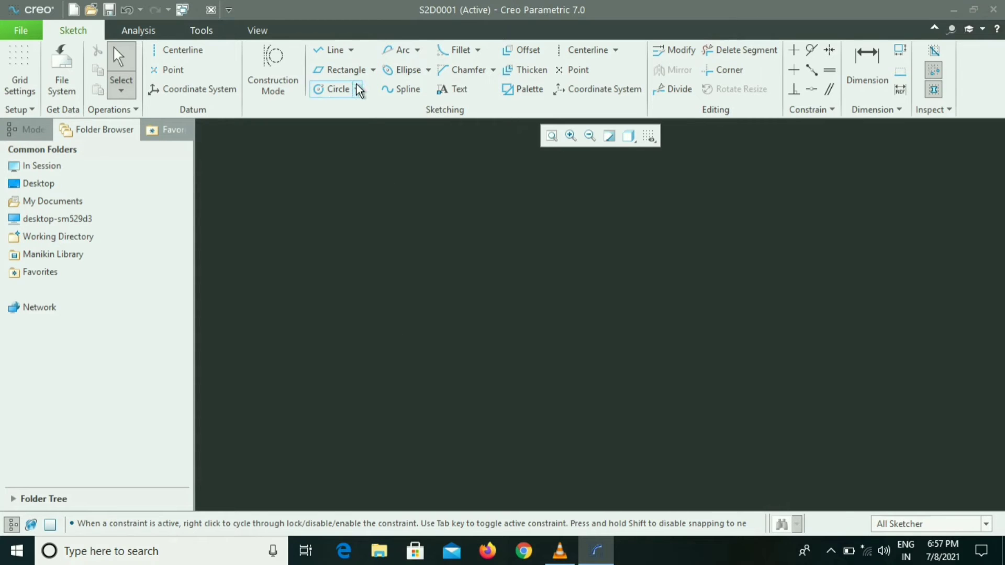
Draw a center-and-point circle about 31402 in diameter in the middle of the sketch area
left_click(373, 71)
left_click(373, 74)
left_click(358, 90)
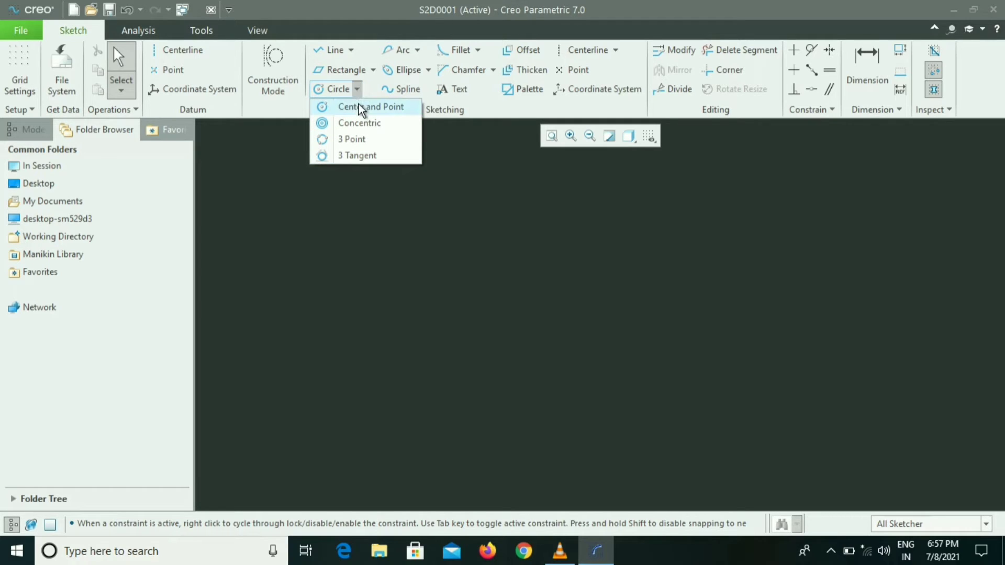
left_click(359, 106)
left_click(563, 288)
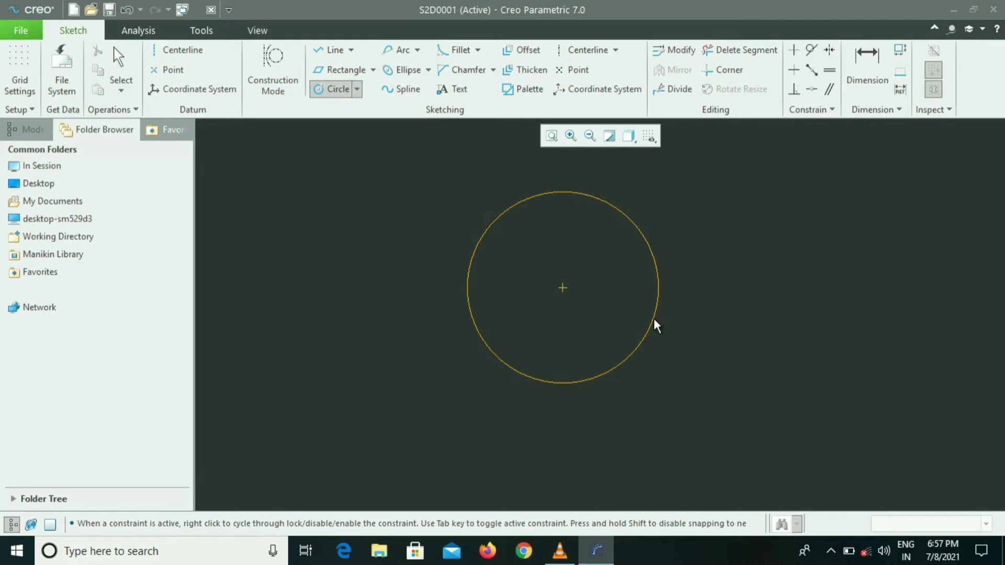
left_click(655, 321)
middle_click(655, 318)
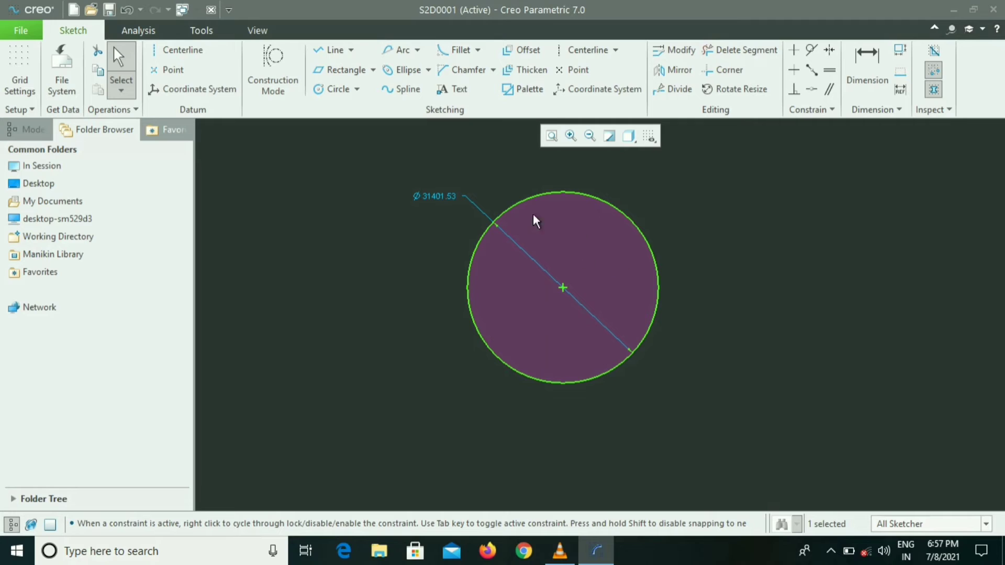
Set the circle's diameter to 100
double_click(439, 197)
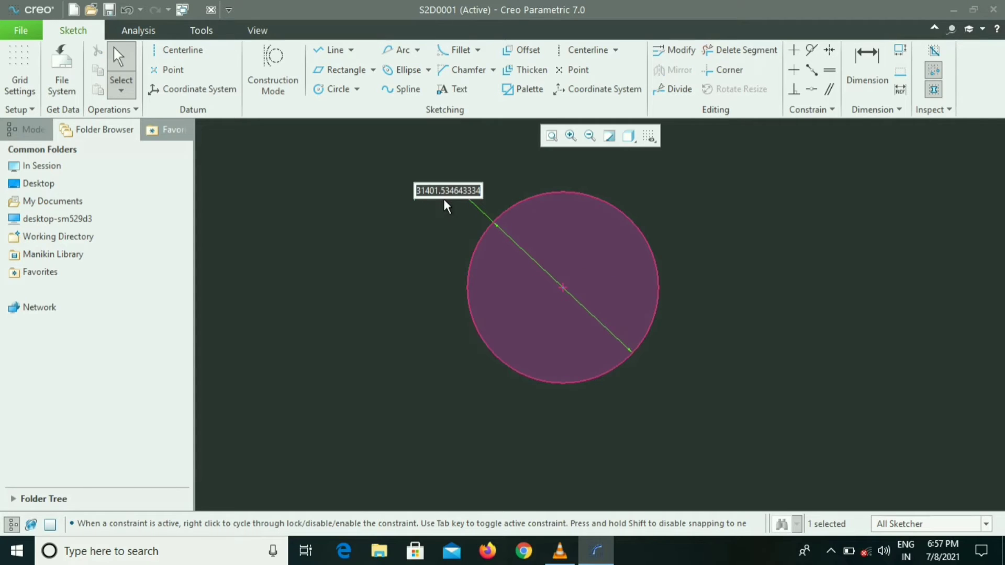
type("100")
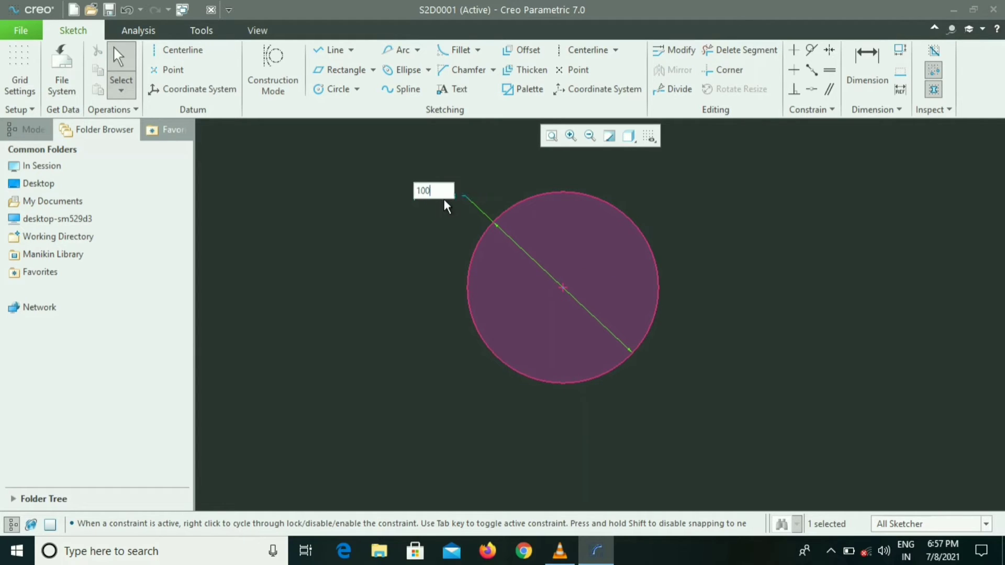
key("Return")
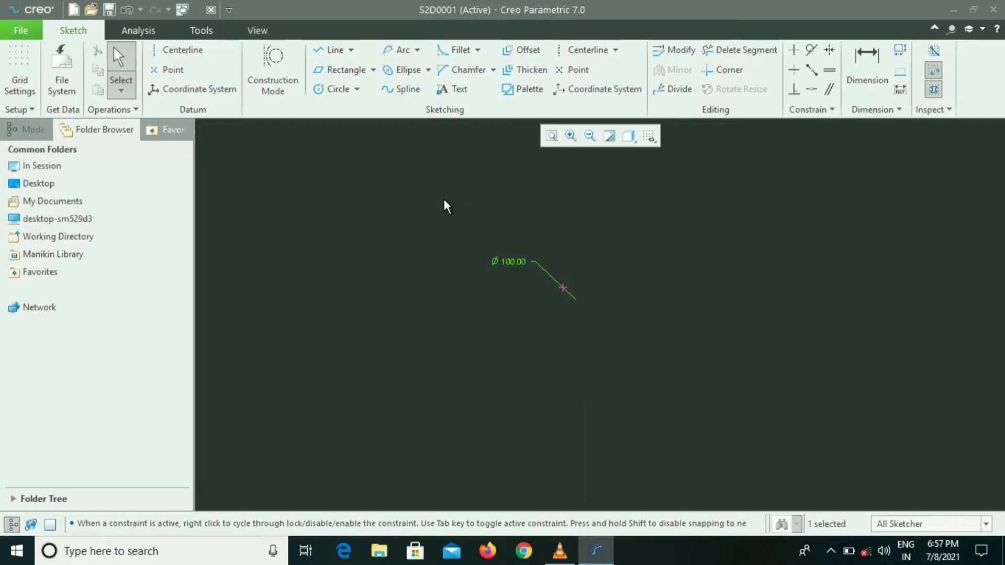
Set the circle's diameter to 10000 and refit the sketch in the window
left_click(547, 136)
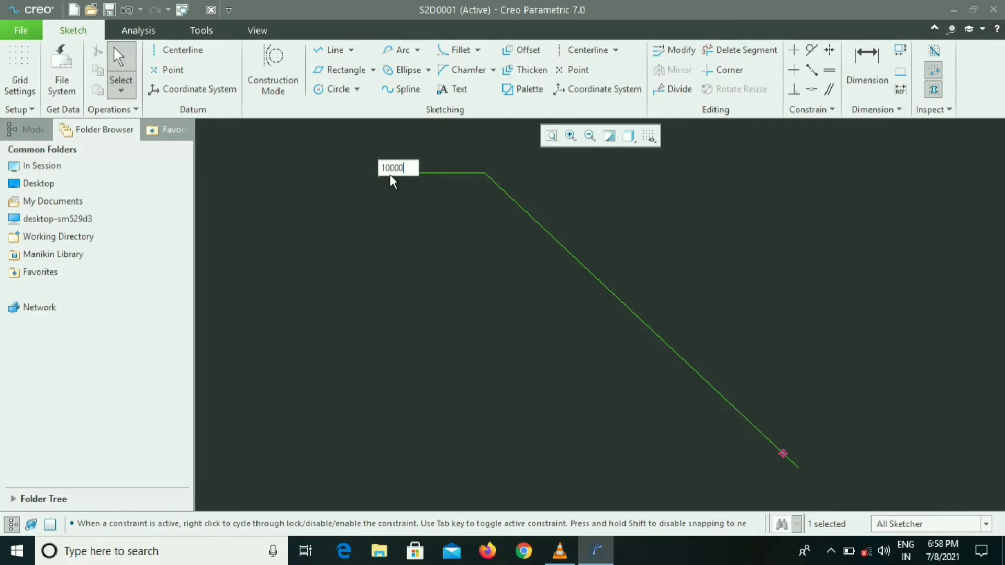
key("Return")
scroll(753, 319, "up", 5)
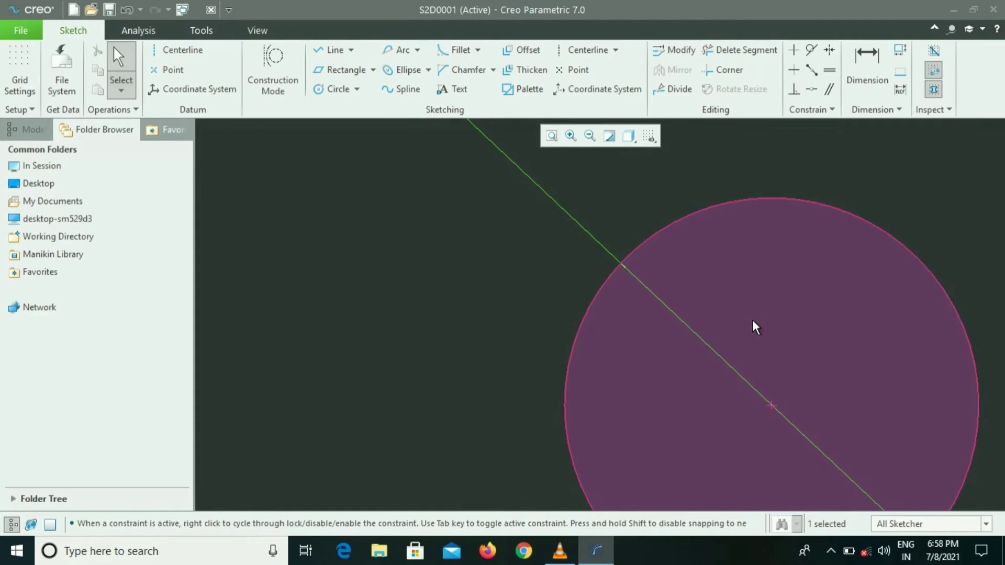
left_click(547, 135)
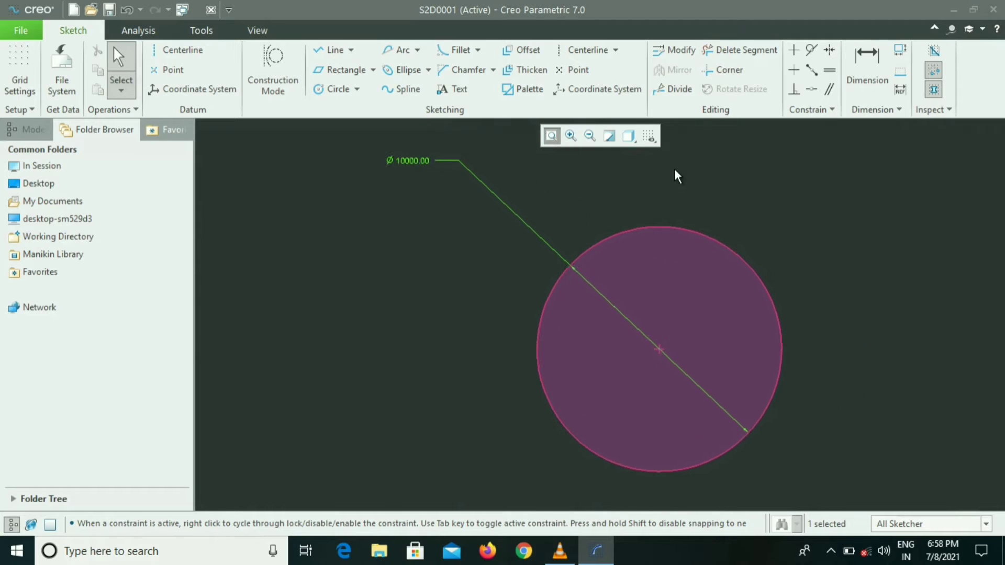
Draw six circles concentric with the existing circle, with diameters of about 3583, 5995, 7940, 12767, 14324 and 16744
left_click(357, 89)
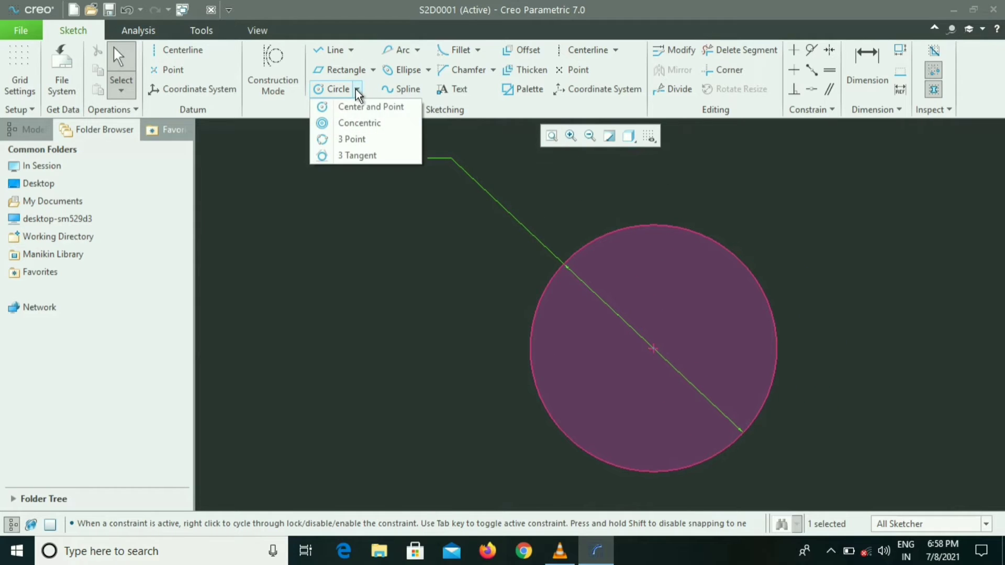
left_click(363, 127)
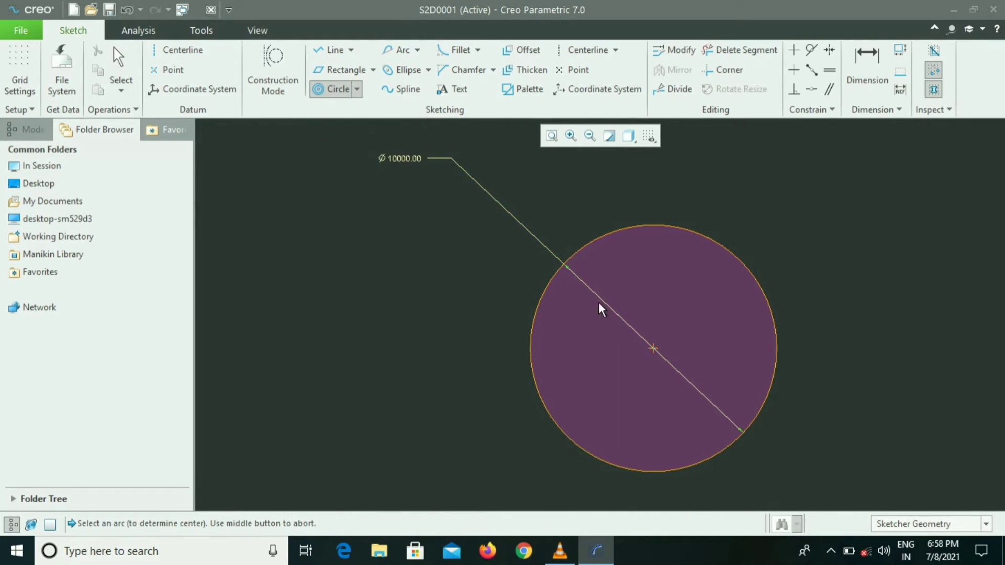
left_click(655, 348)
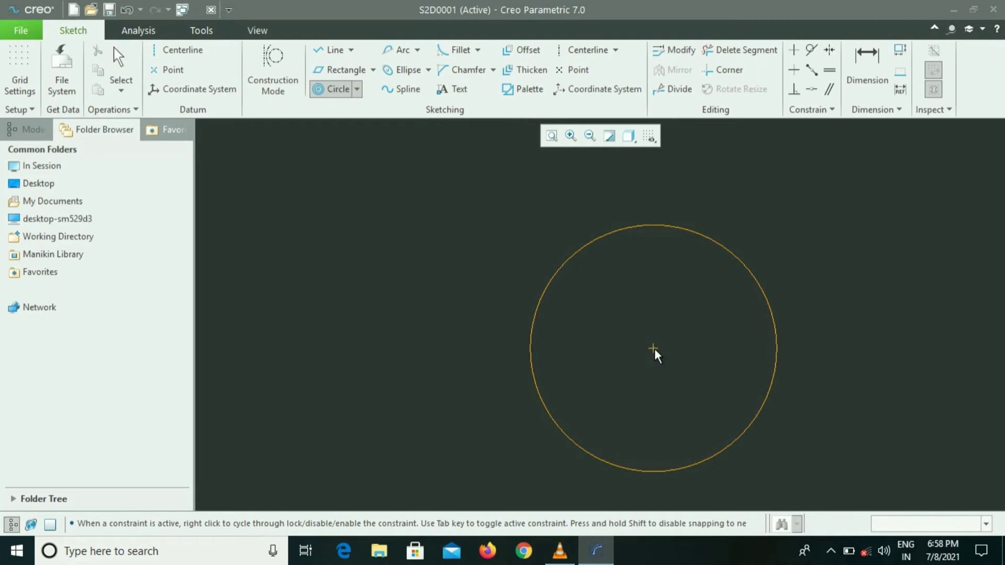
left_click(697, 369)
left_click(723, 377)
left_click(743, 388)
left_click(765, 412)
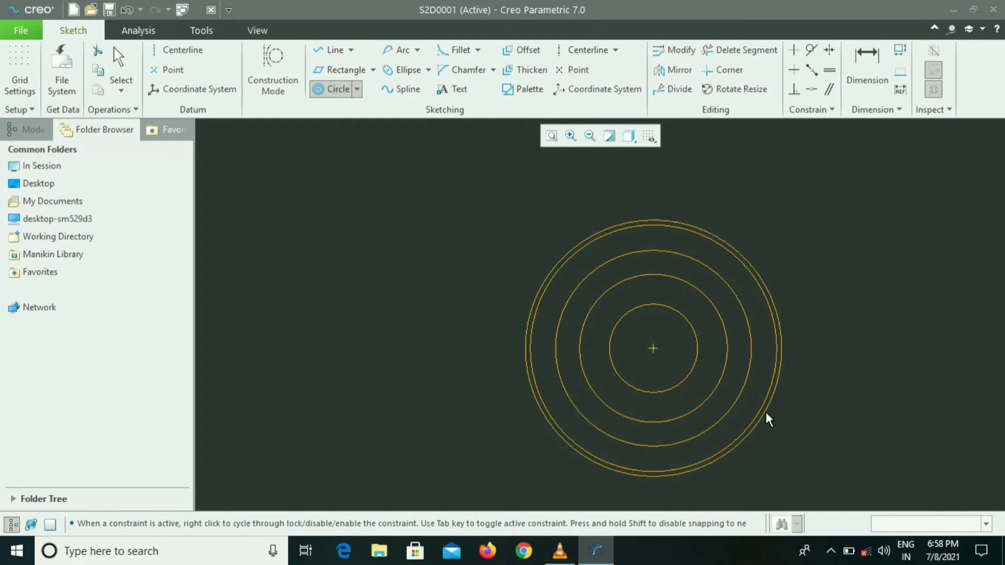
left_click(785, 439)
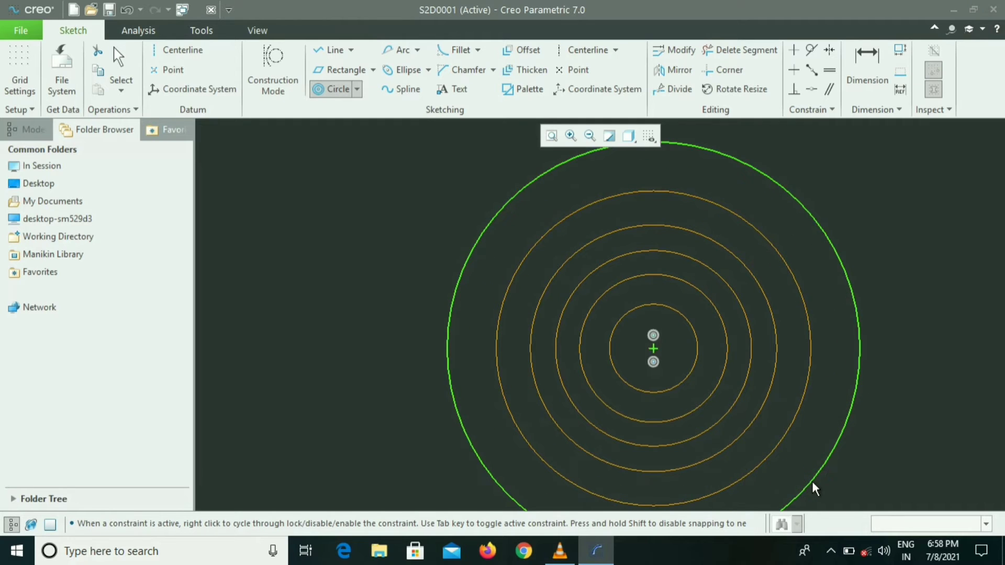
left_click(812, 482)
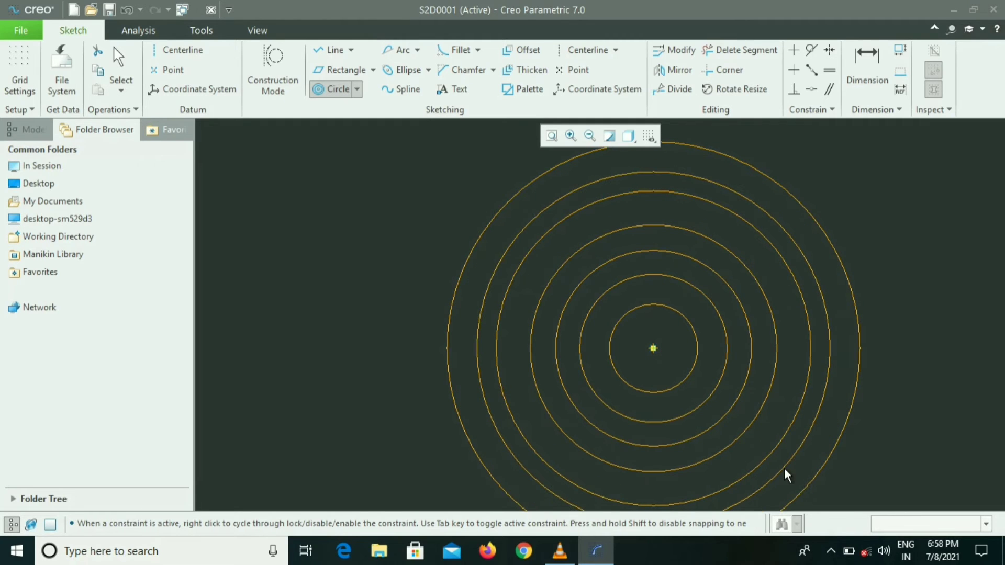
middle_click(784, 468)
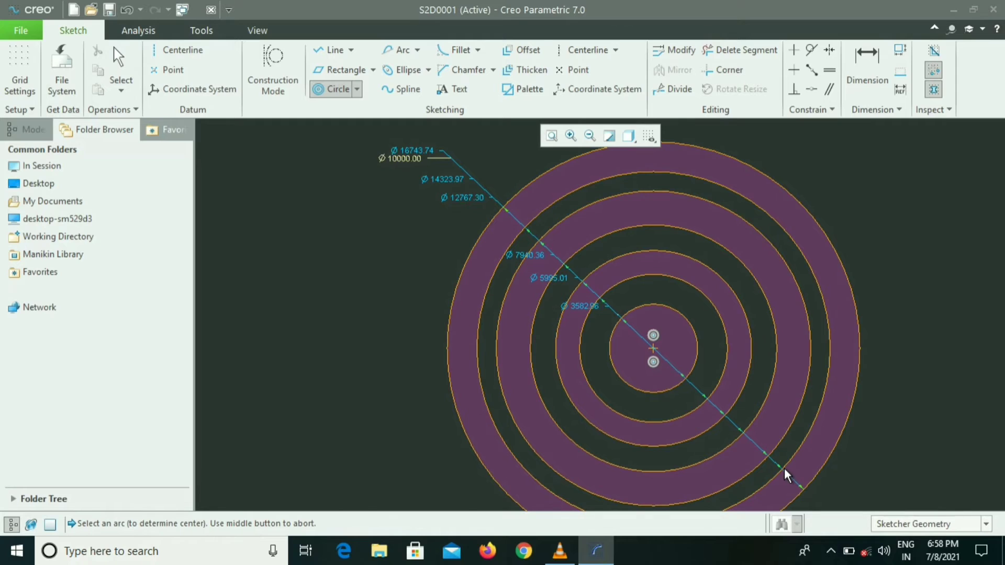
Select all the concentric circles with their dimensions and delete them
left_click(357, 91)
left_click(357, 92)
middle_click(457, 271)
mouse_move(355, 162)
left_mouse_down()
mouse_move(411, 316)
mouse_move(753, 439)
mouse_move(904, 477)
left_mouse_up()
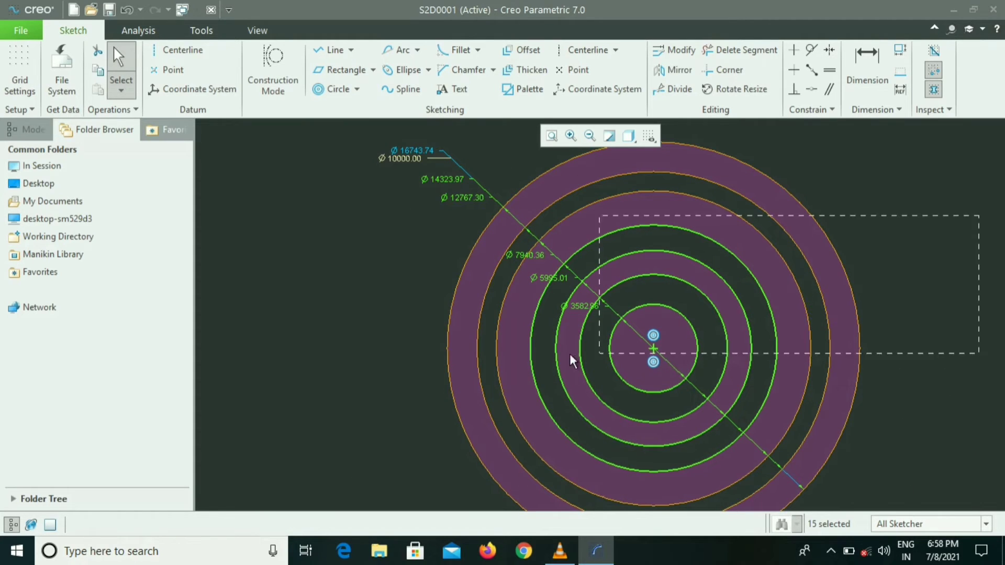
key("Delete")
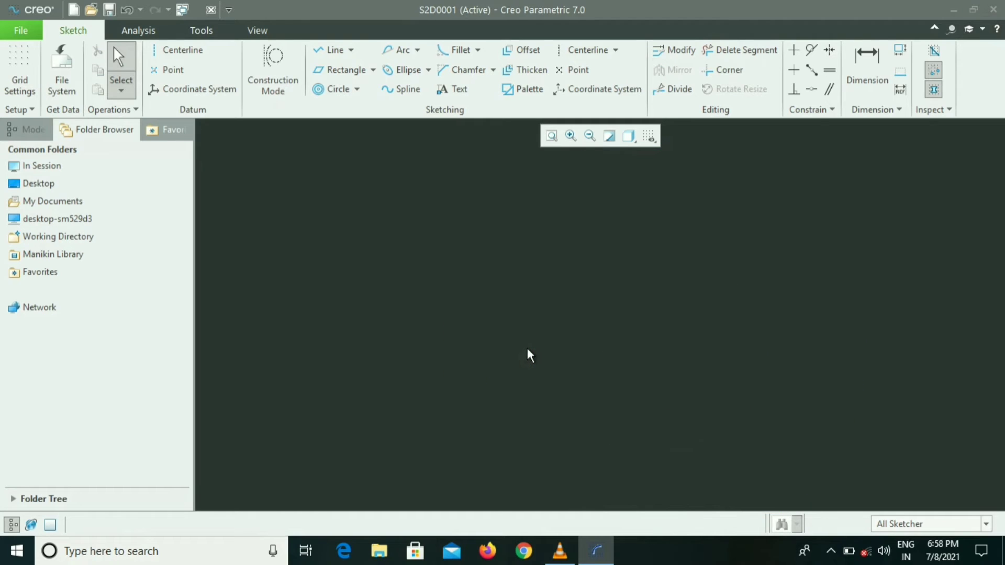
Draw a circle about 6774 in diameter through three points in the middle of the sketch area and delete it
left_click(357, 89)
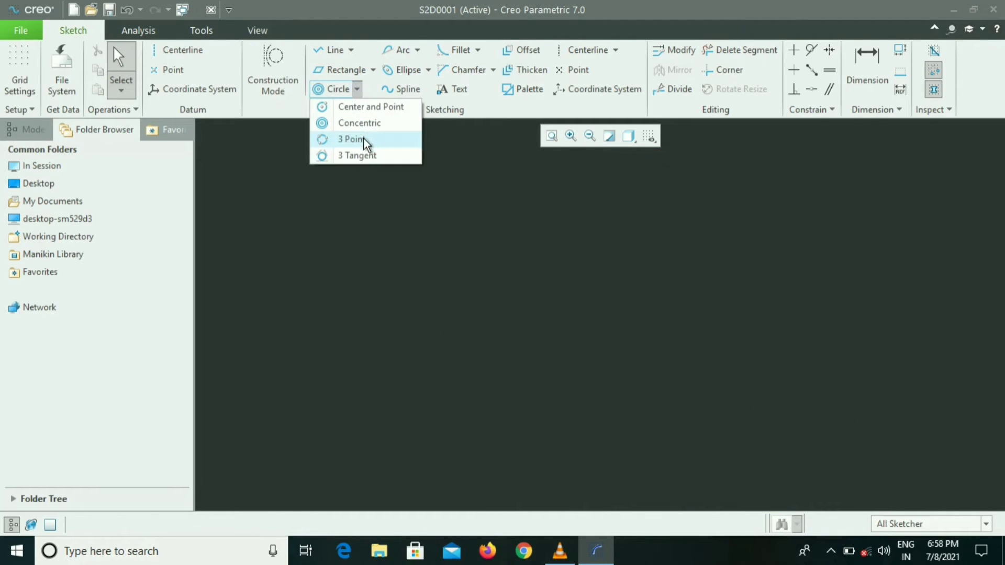
left_click(349, 139)
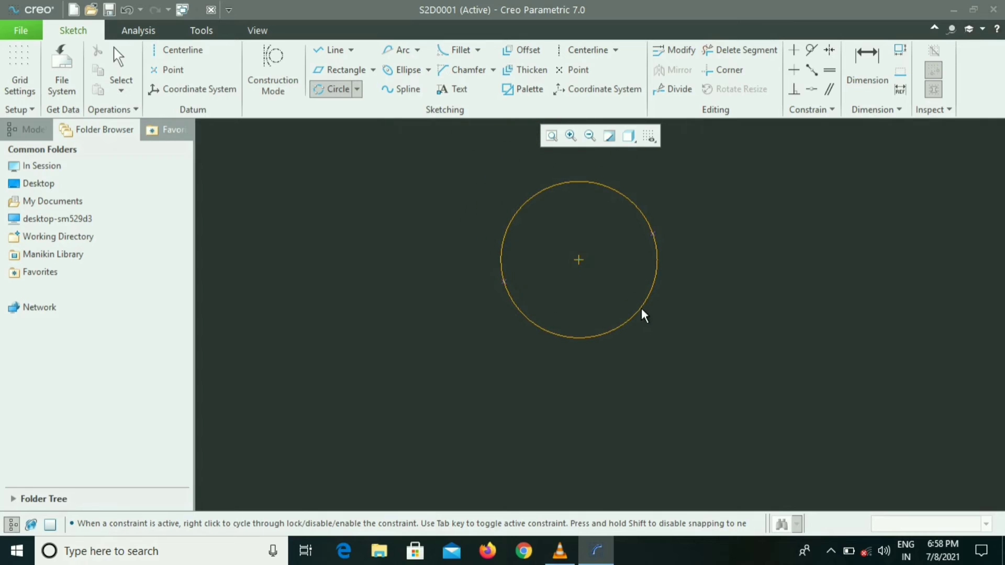
left_click(662, 326)
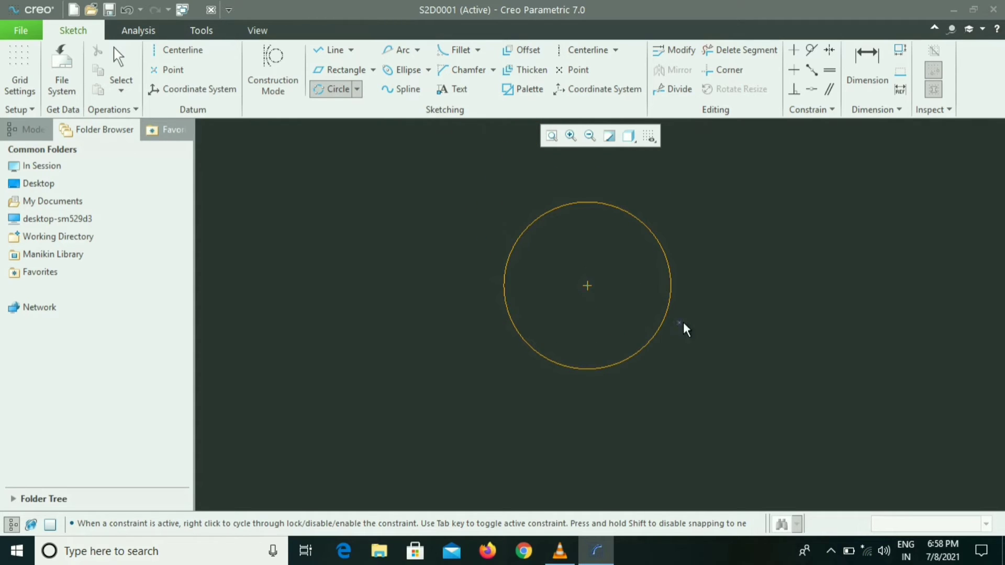
middle_click(709, 295)
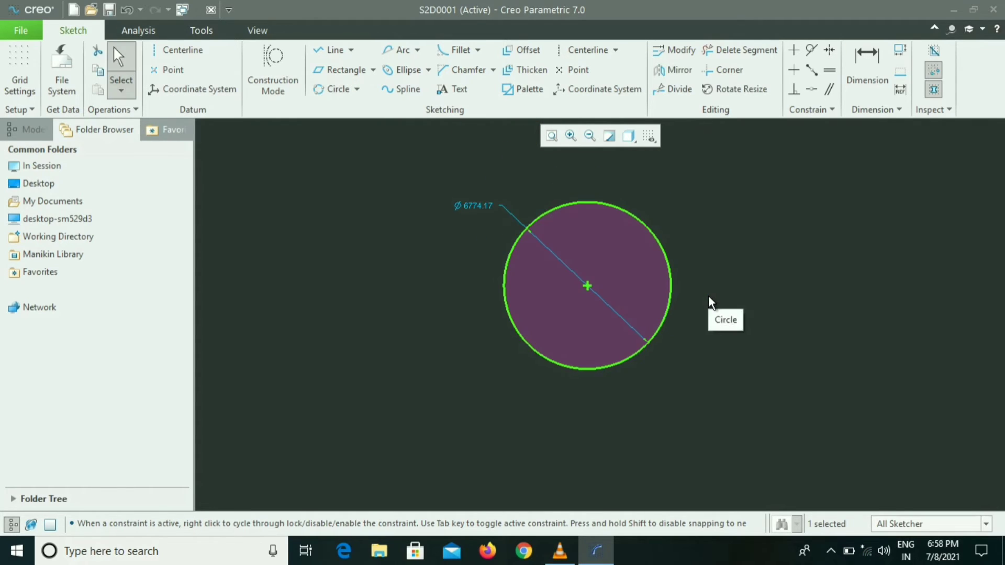
key("Delete")
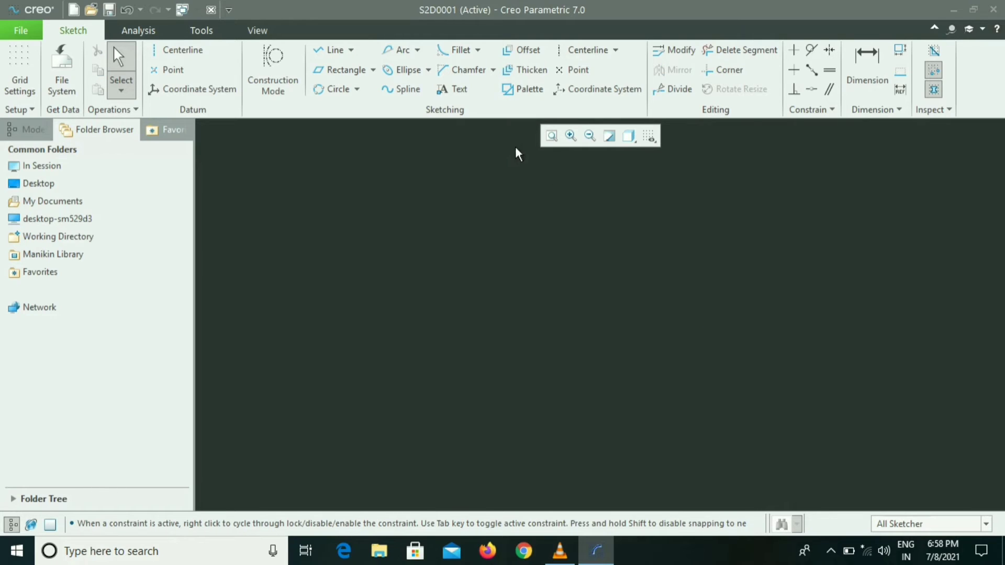
Draw two separate center-and-point circles side by side, about 6393 and 3560 in diameter, with centers about 12525 apart horizontally
left_click(358, 90)
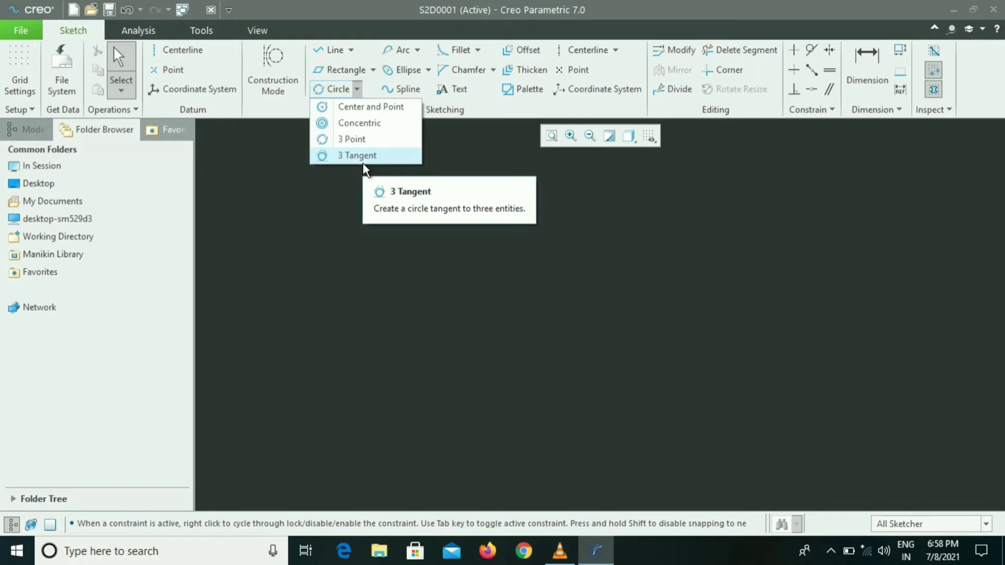
left_click(356, 91)
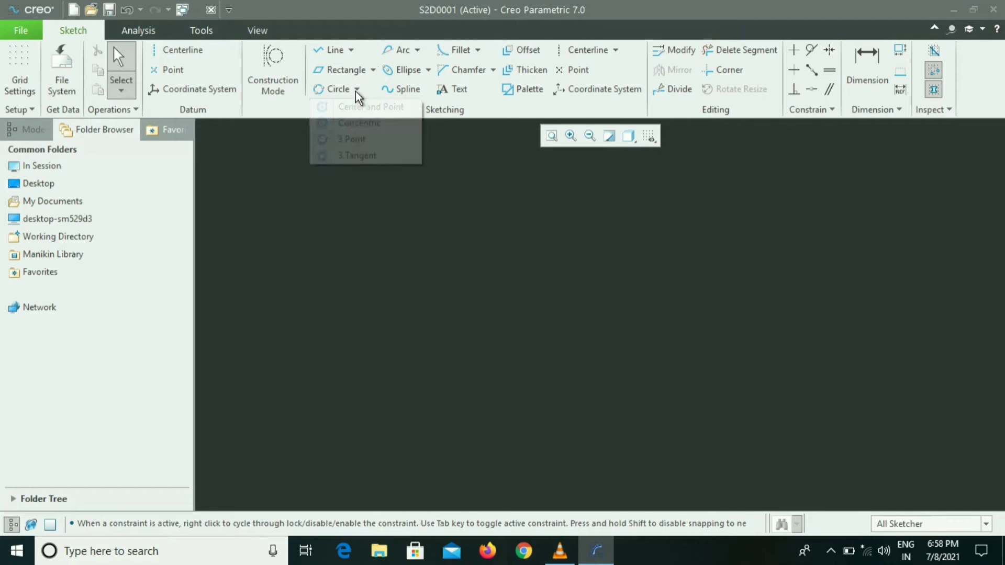
left_click(360, 106)
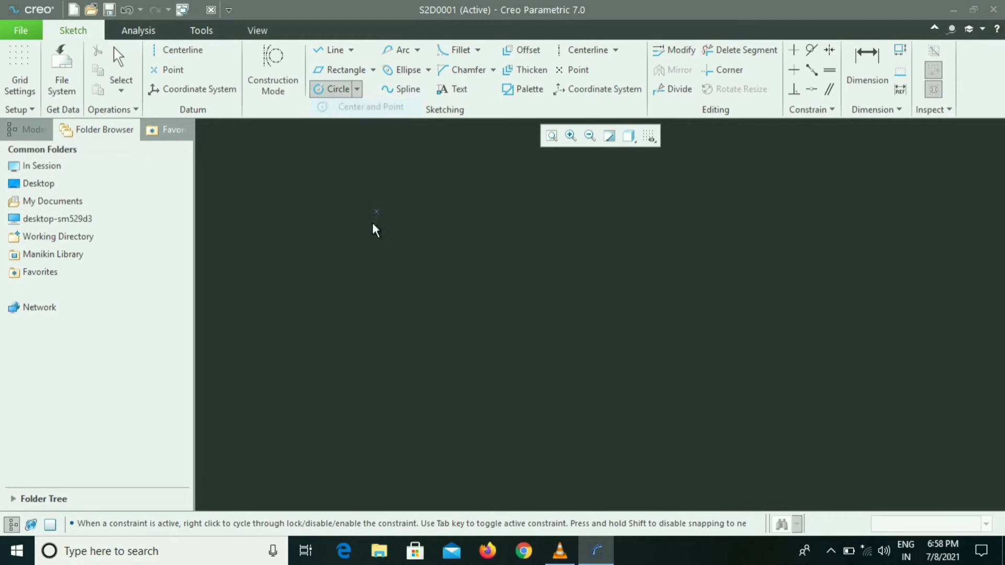
left_click(412, 295)
left_click(481, 333)
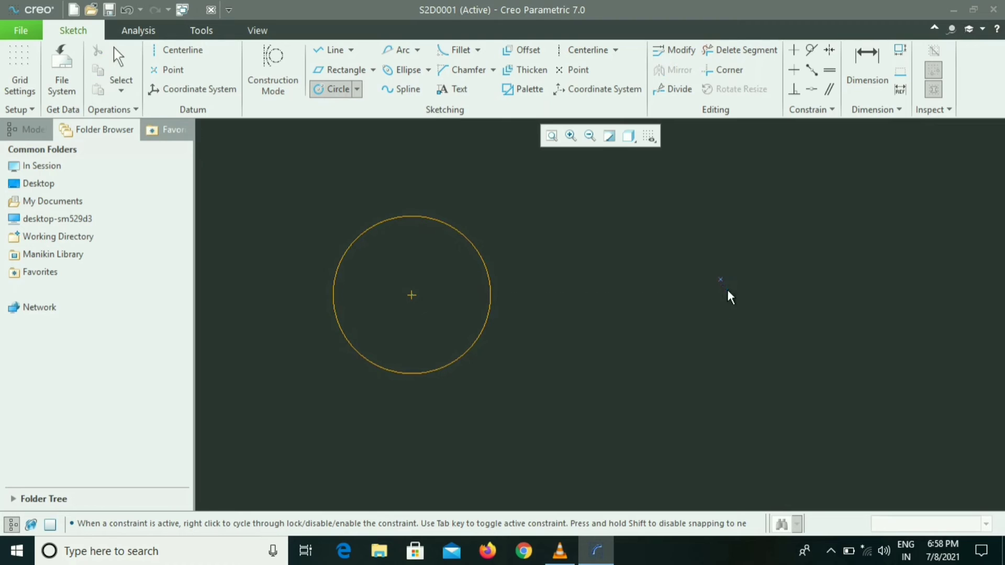
left_click(720, 280)
left_click(759, 302)
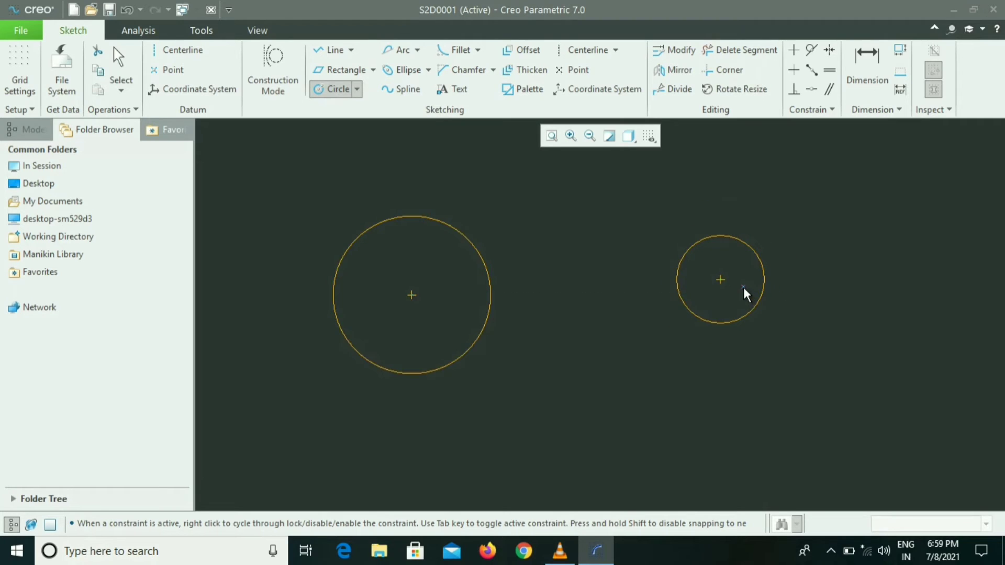
middle_click(743, 288)
Draw a tangent line about 12460 long joining the upper sides of the two circles
left_click(348, 52)
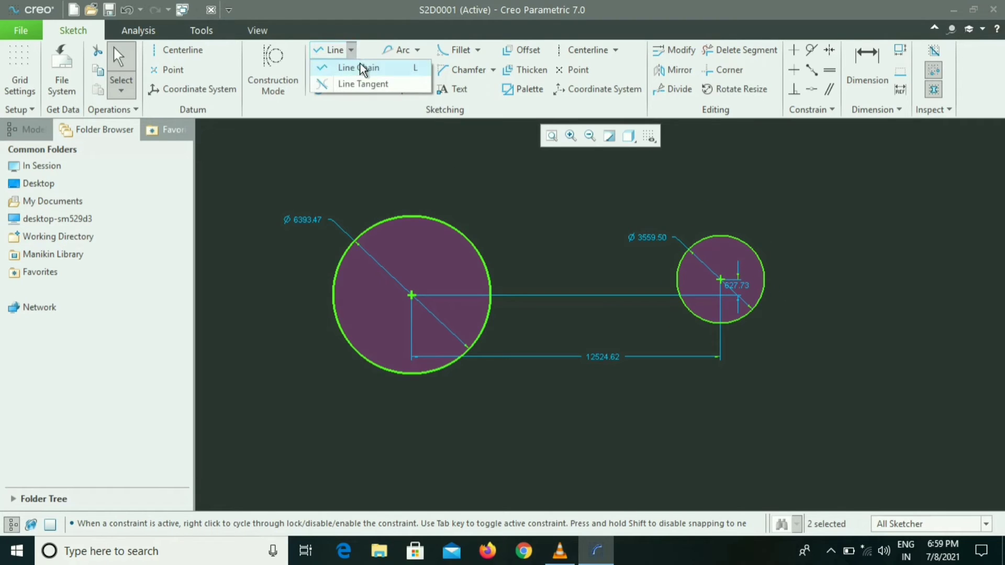
left_click(363, 81)
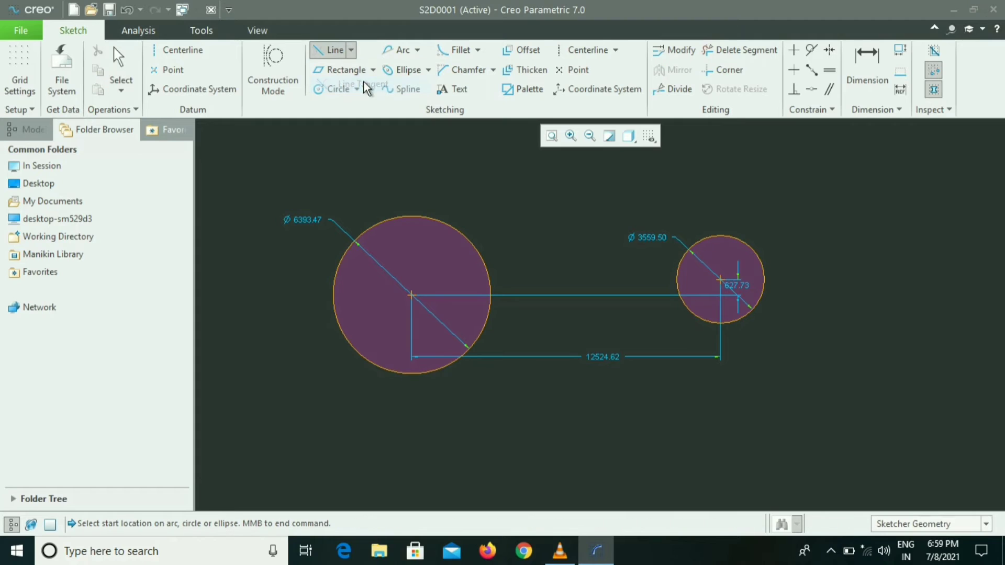
left_click(407, 217)
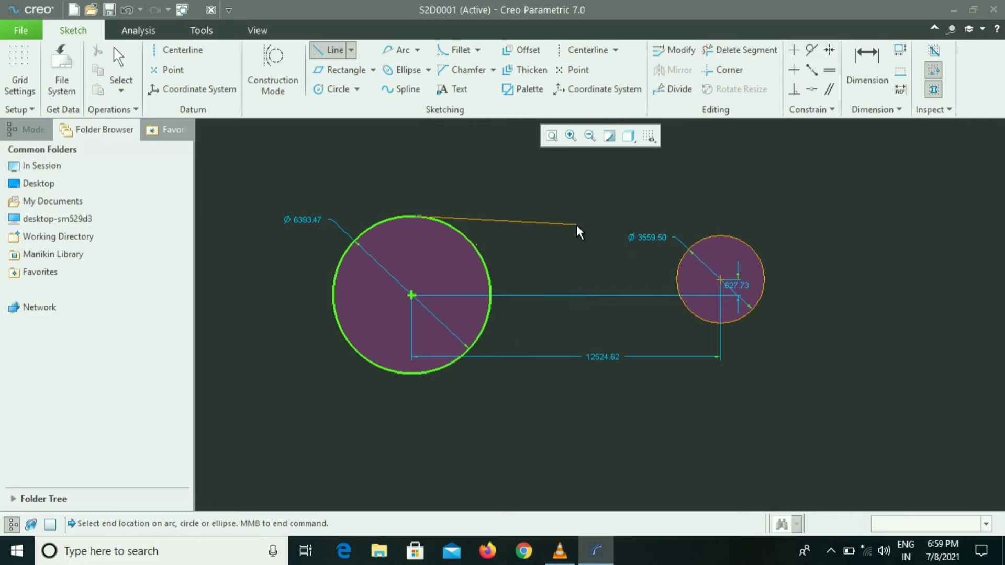
left_click(724, 234)
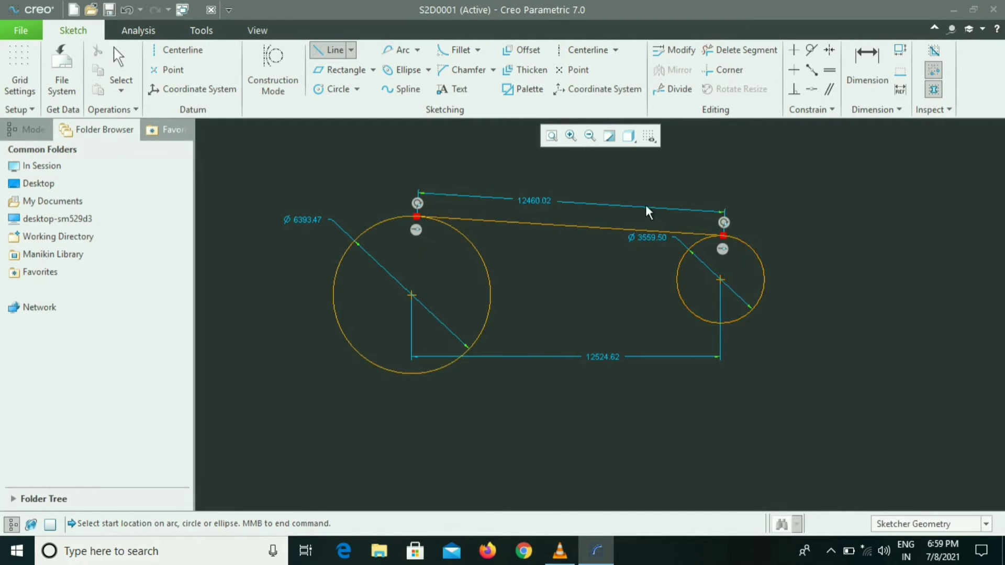
Draw a second tangent line joining the lower sides of the two circles, at about 13 degrees to the upper one
left_click(353, 52)
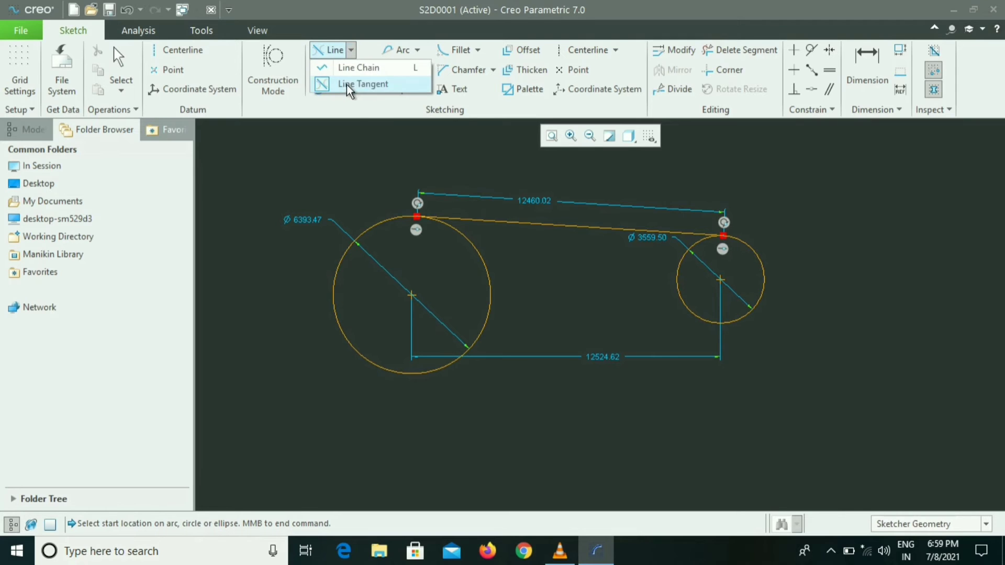
left_click(347, 84)
left_click(425, 373)
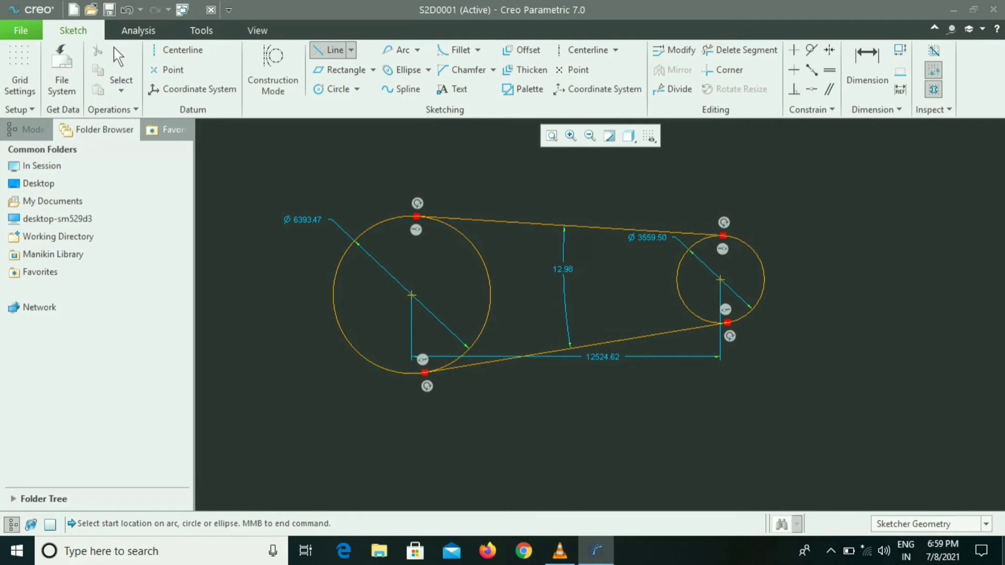
middle_click(788, 280)
Undo both tangent lines and the two circles to clear the sketch
key("ctrl+z")
key("ctrl+z")
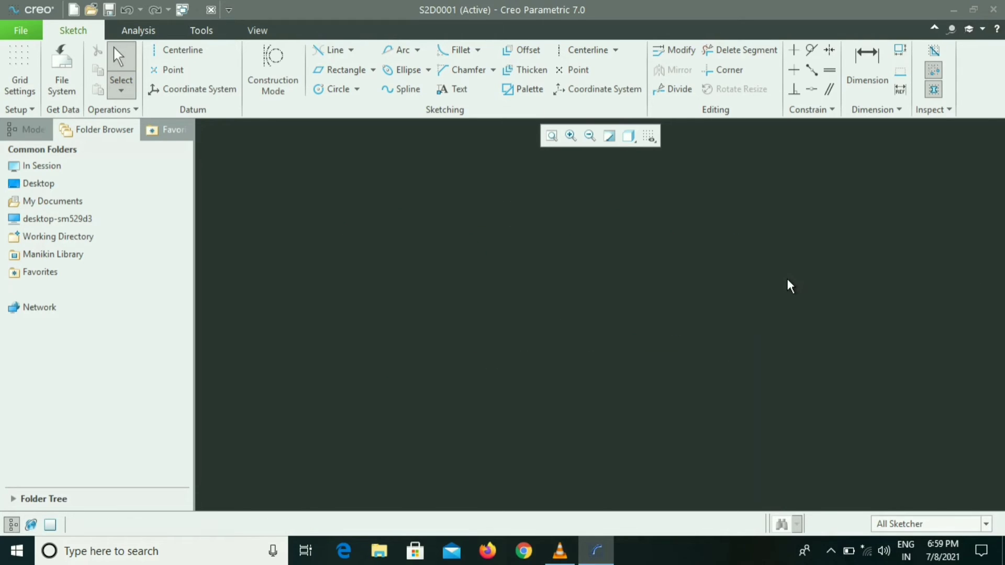
Draw three separate lines enclosing an open area, about 4904, 6246 and 3726 long
left_click(351, 50)
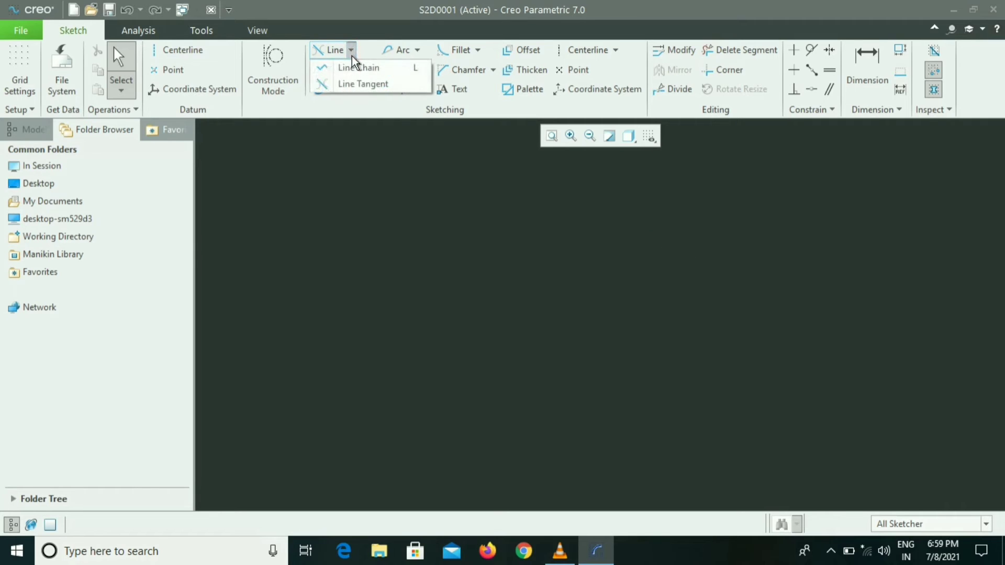
left_click(352, 65)
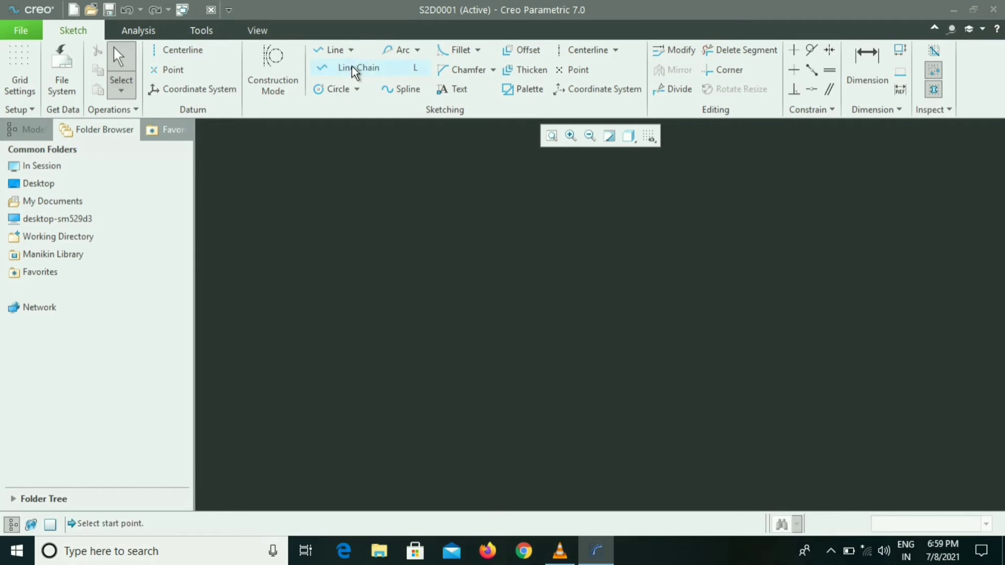
left_click(513, 318)
middle_click(521, 298)
left_click(625, 203)
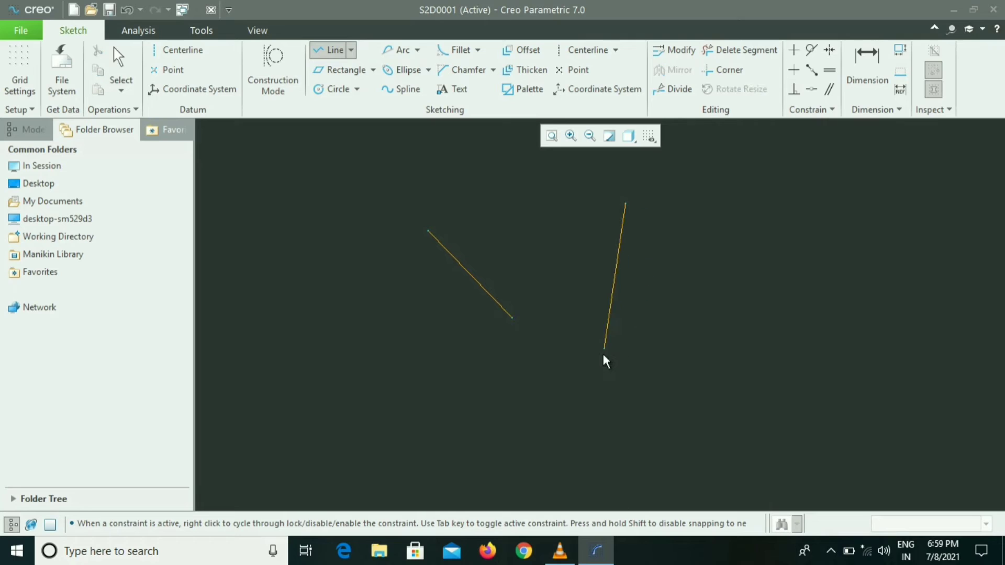
left_click(602, 355)
middle_click(534, 223)
left_click(493, 198)
left_click(583, 220)
middle_click(583, 220)
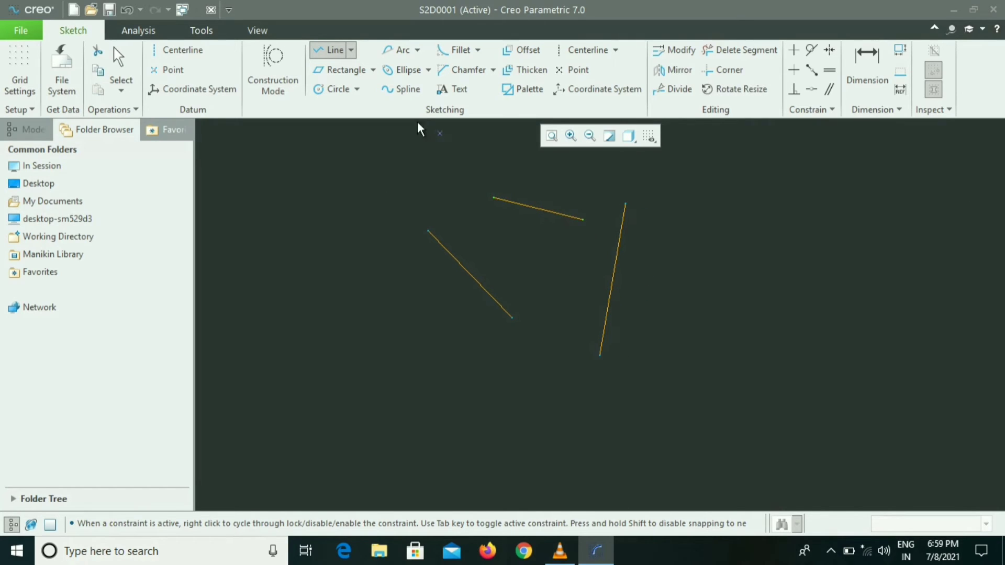
Draw a 3 Tangent circle touching the lower-left line, the upper line and the steep right-hand line
left_click(357, 89)
left_click(371, 160)
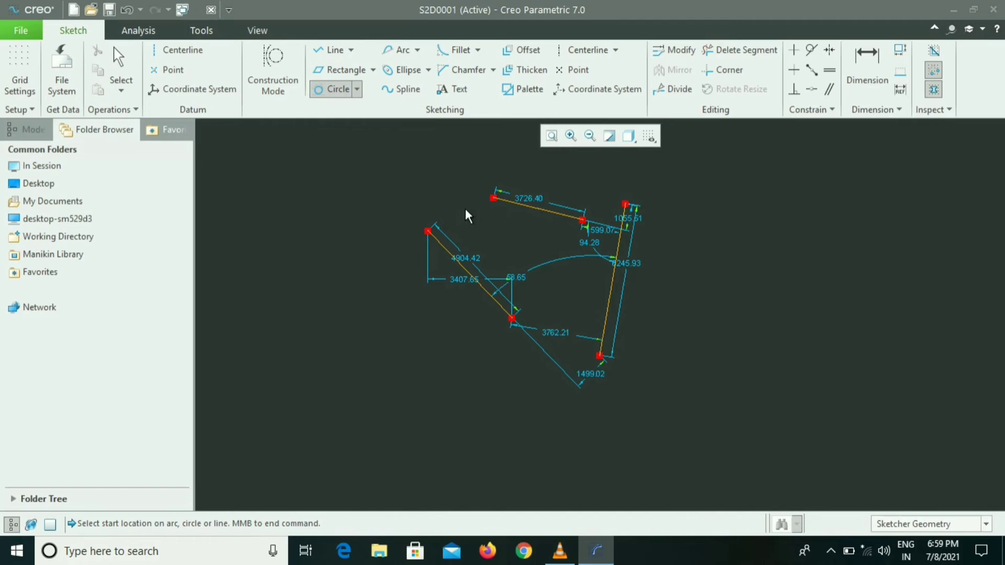
left_click(478, 284)
left_click(549, 212)
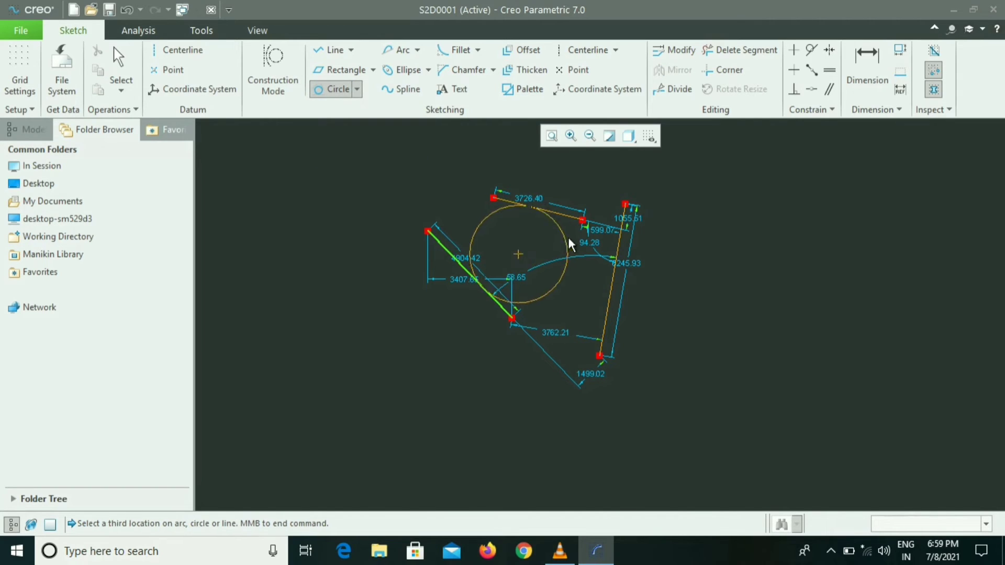
left_click(617, 283)
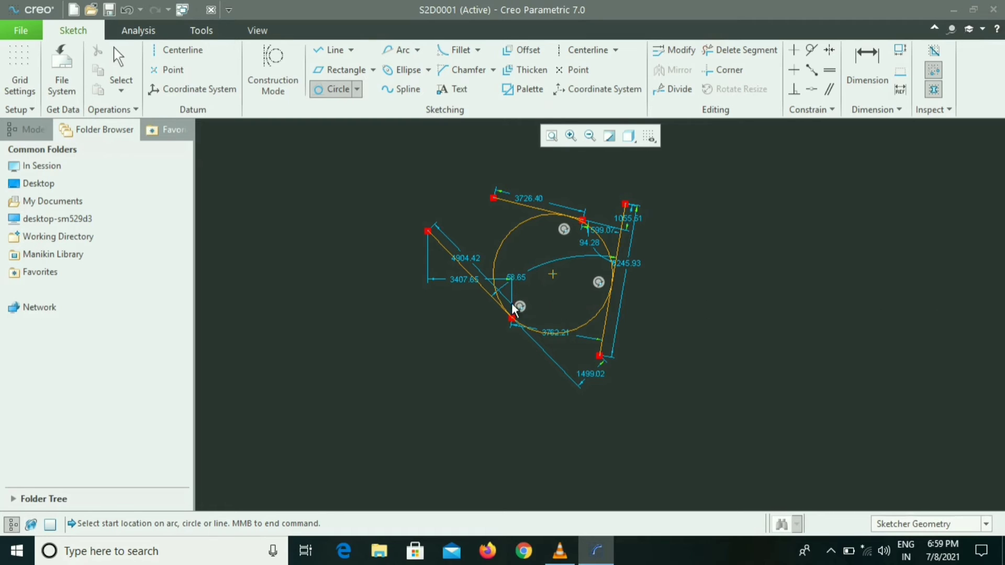
middle_click(639, 389)
Undo the tangent circle and the three lines to clear the sketch
key("ctrl+z")
key("ctrl+z")
key("ctrl+z")
key("ctrl+z")
key("ctrl+z")
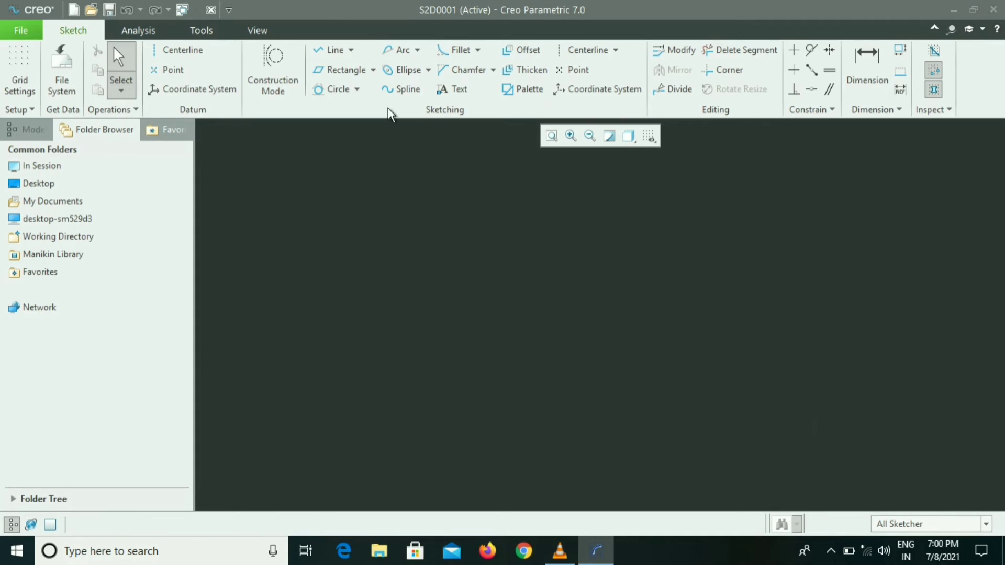
Draw a 3-Point / Tangent End arc as an upper half circle with level endpoints, and undo it
left_click(416, 50)
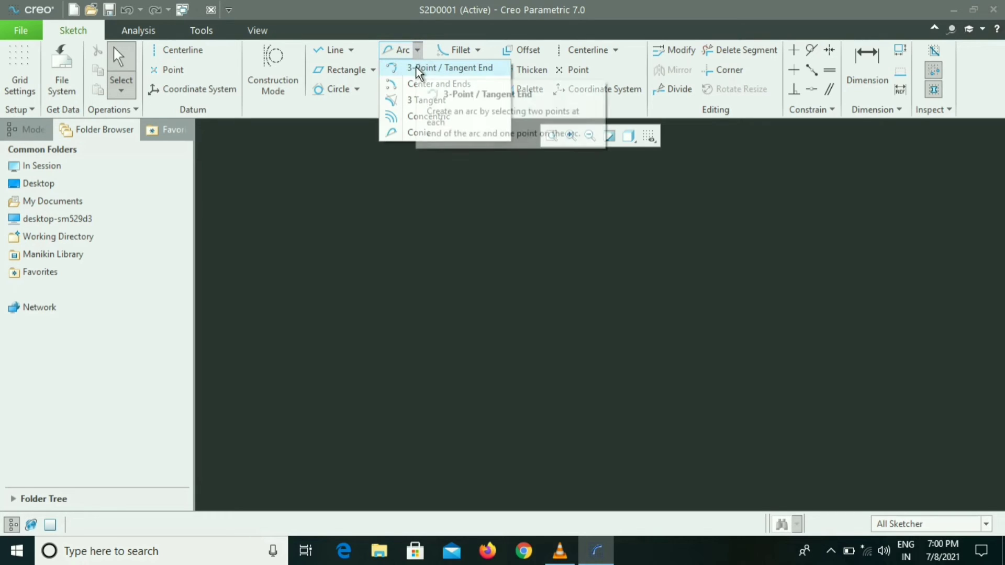
left_click(416, 68)
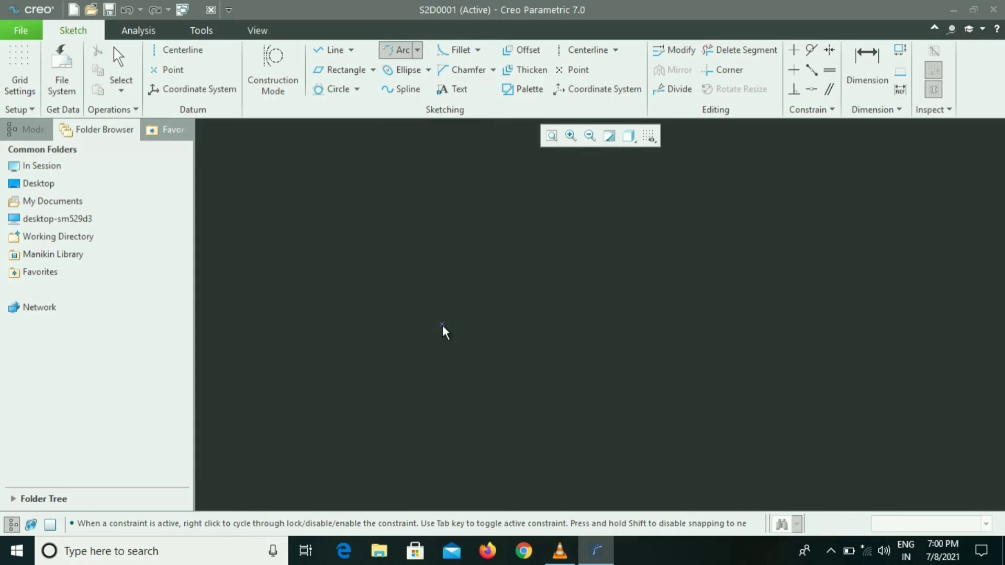
left_click(629, 325)
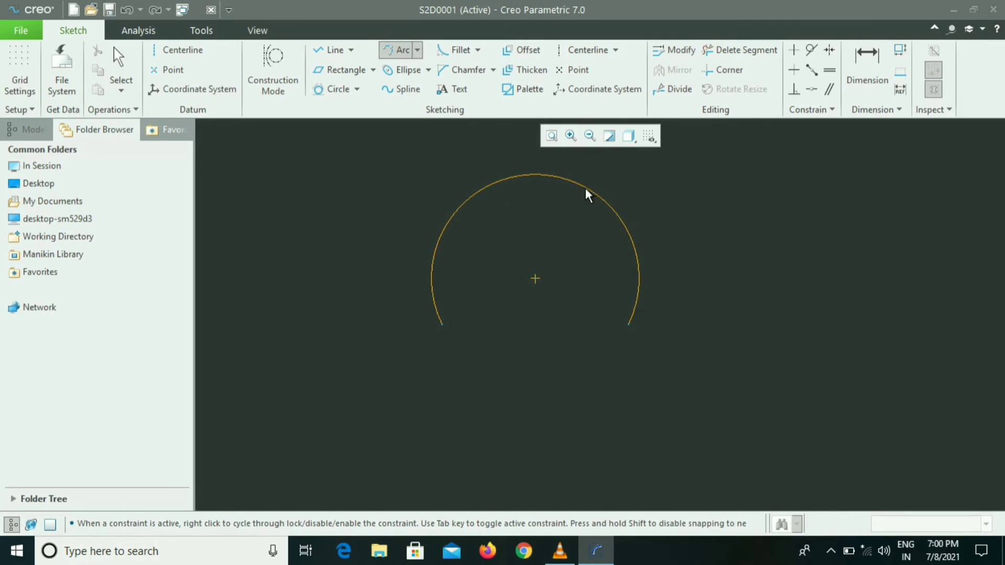
left_click(587, 252)
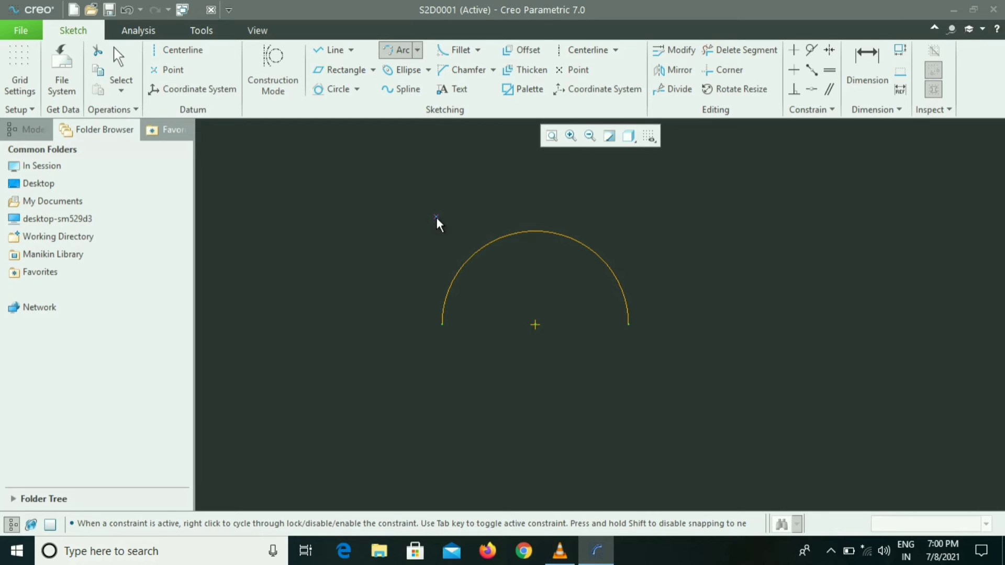
key("ctrl+z")
Draw a Center and Ends arc curving over its center, and undo it
left_click(418, 50)
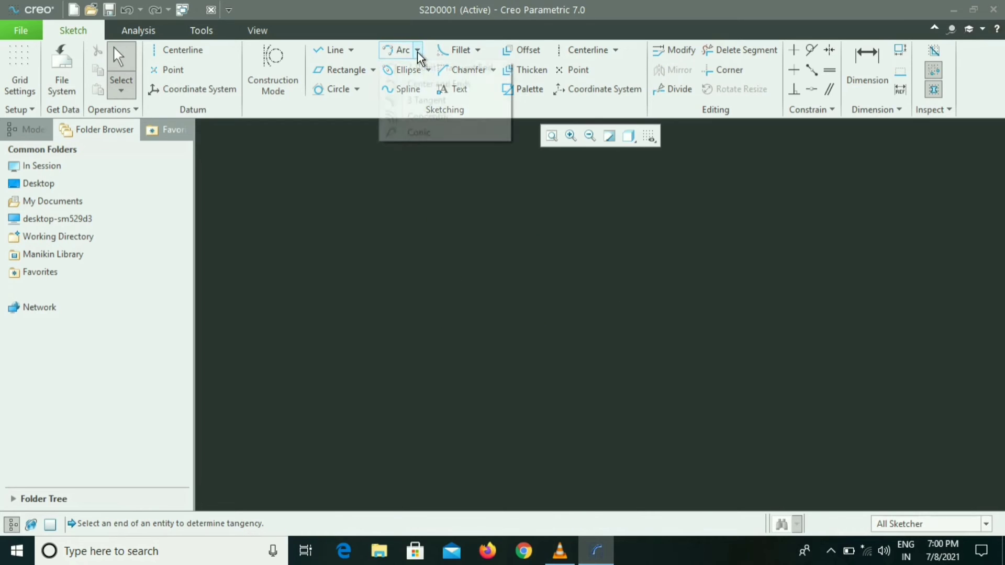
left_click(428, 85)
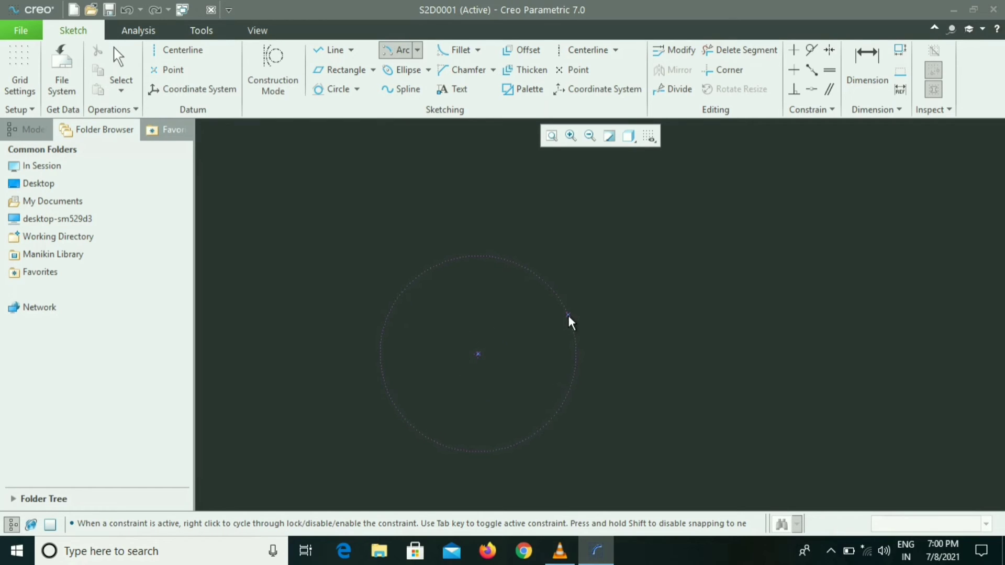
left_click(568, 315)
left_click(372, 339)
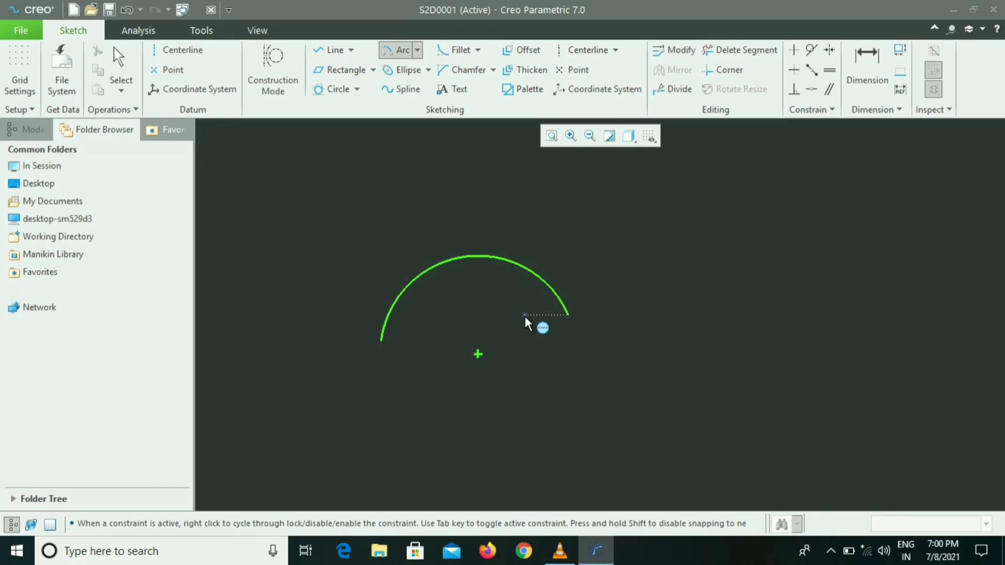
key("ctrl+z")
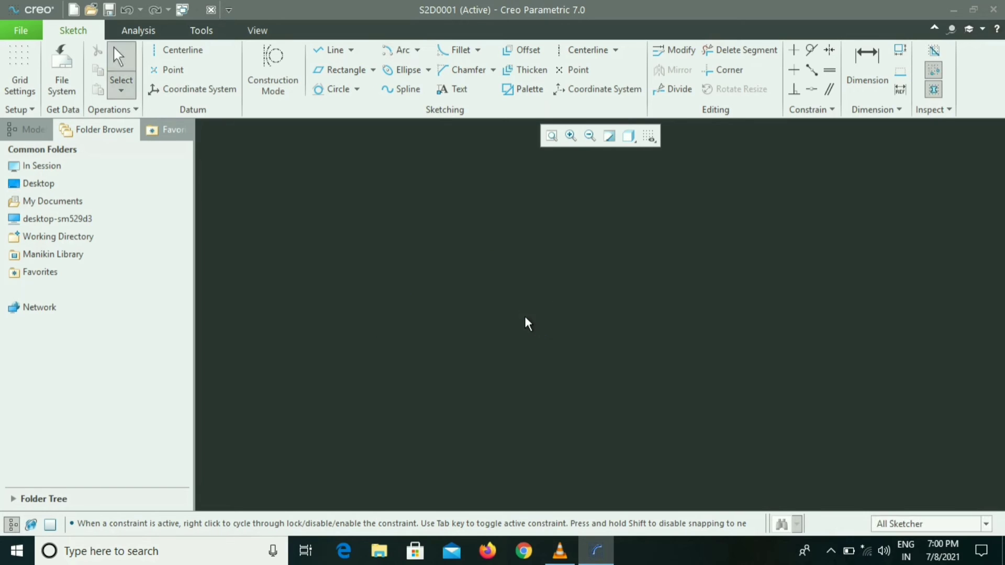
Draw three separate lines about 6629, 8117 and 4372 long: one above, one sloping below and a short one on the left
left_click(418, 50)
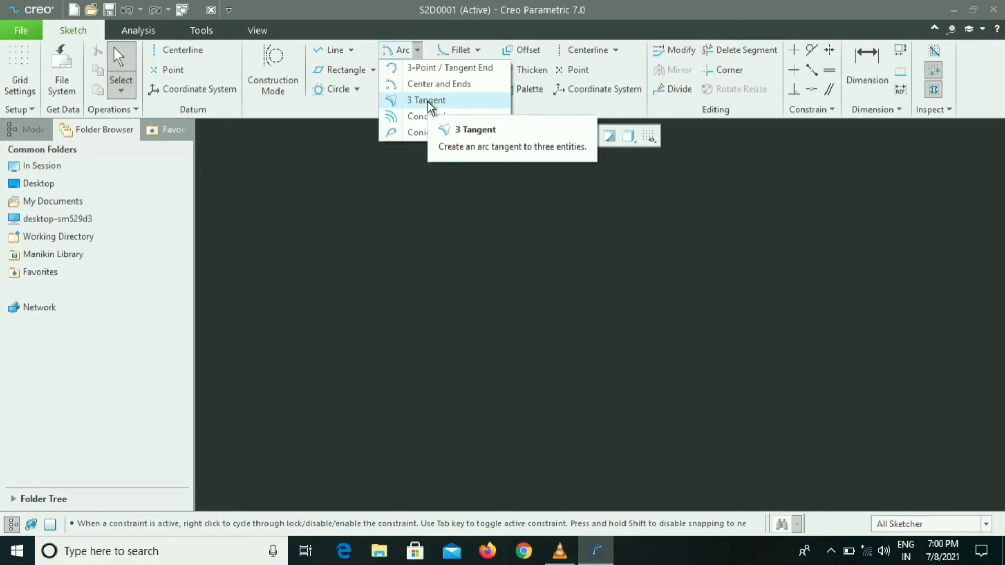
left_click(316, 48)
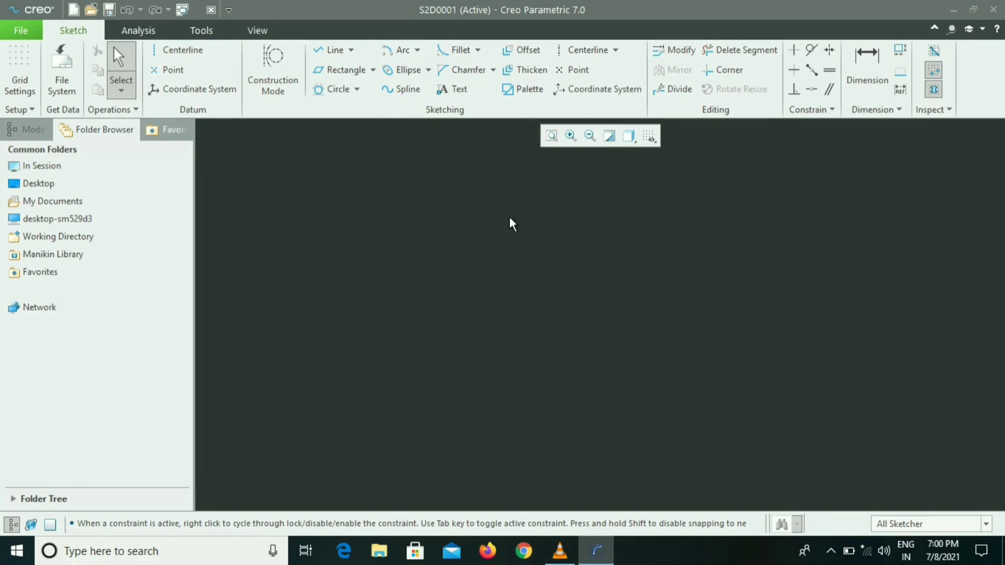
left_click(351, 50)
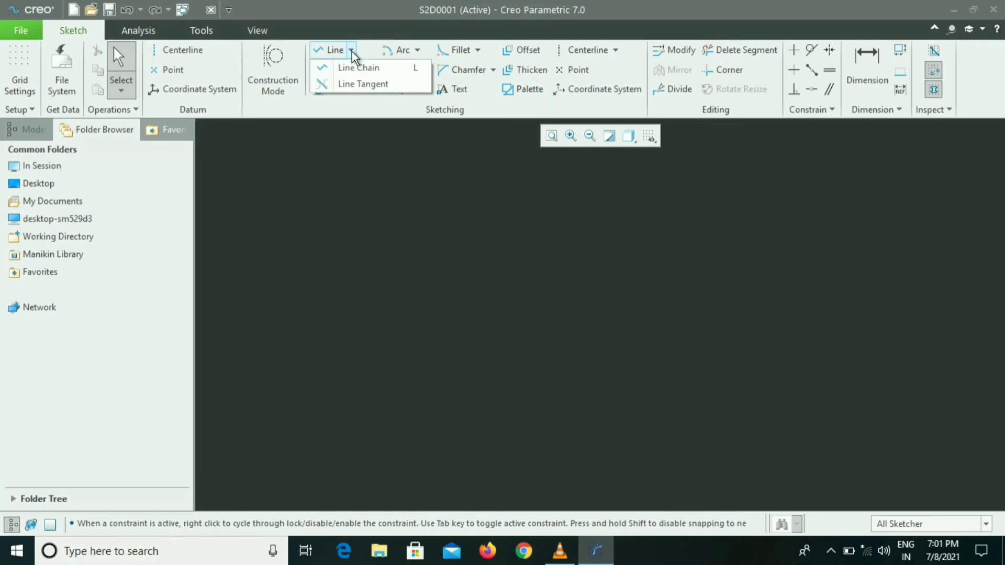
left_click(331, 51)
left_click(511, 260)
left_click(351, 288)
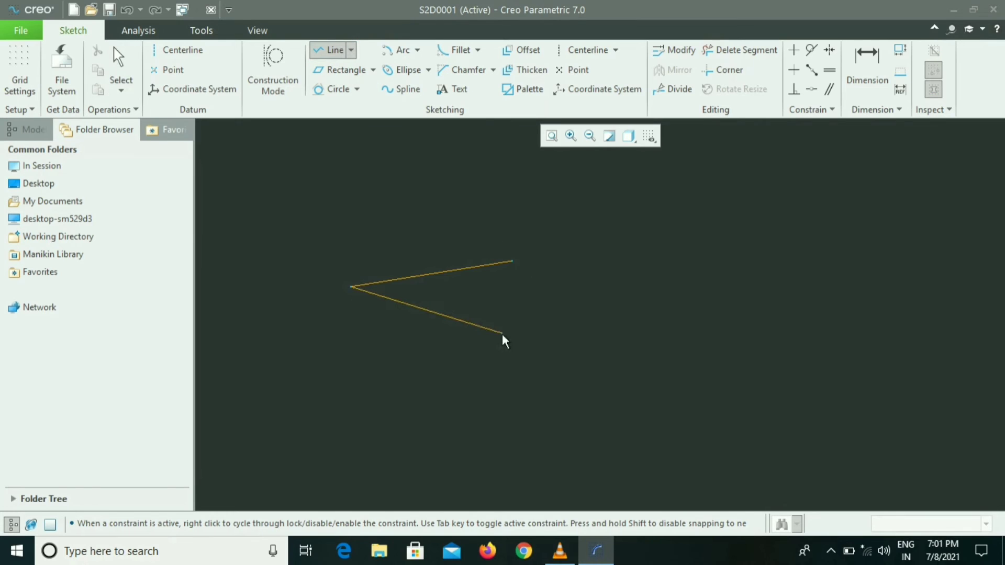
middle_click(514, 386)
left_click(563, 302)
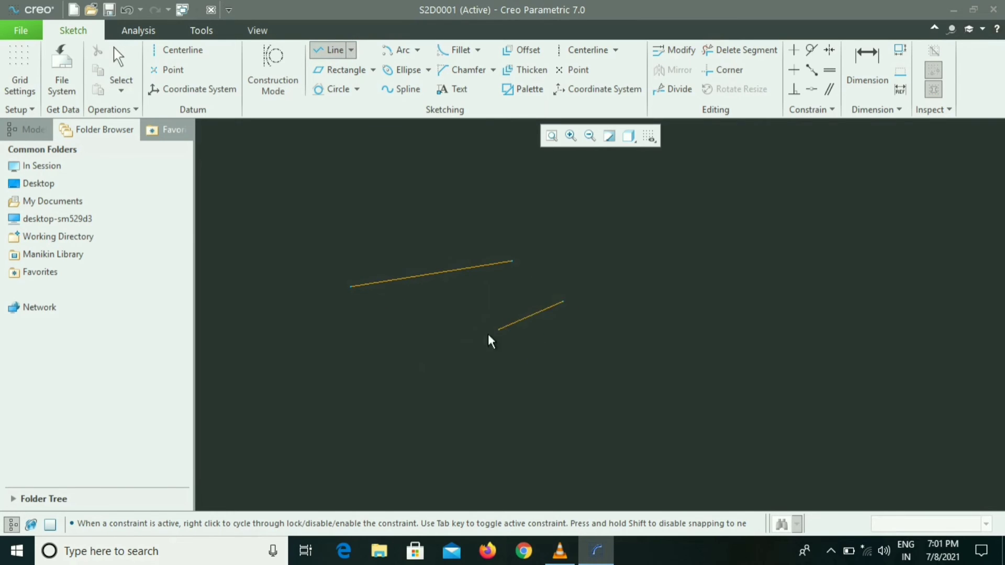
left_click(395, 412)
middle_click(306, 315)
left_click(310, 315)
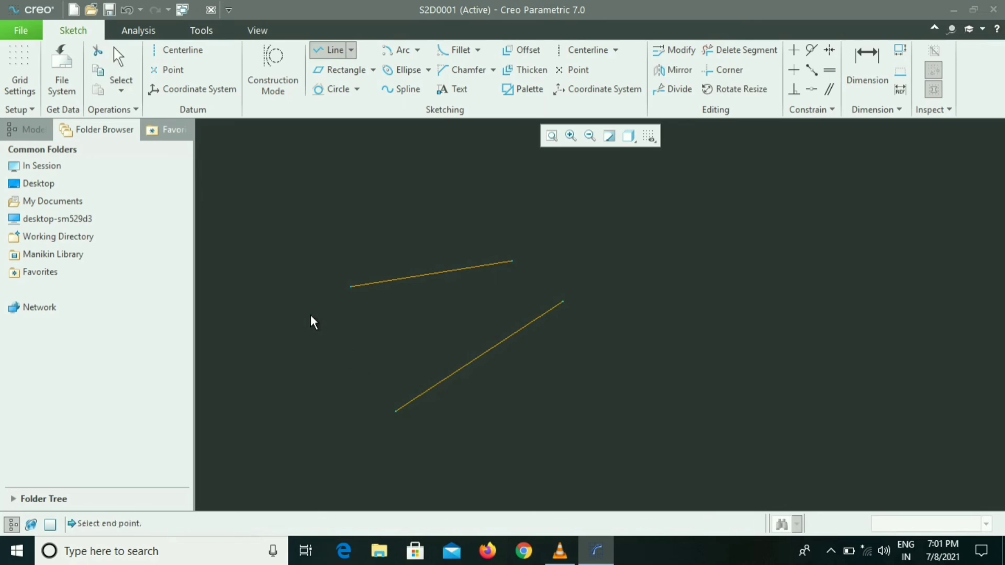
left_click(357, 411)
middle_click(357, 411)
key("Escape")
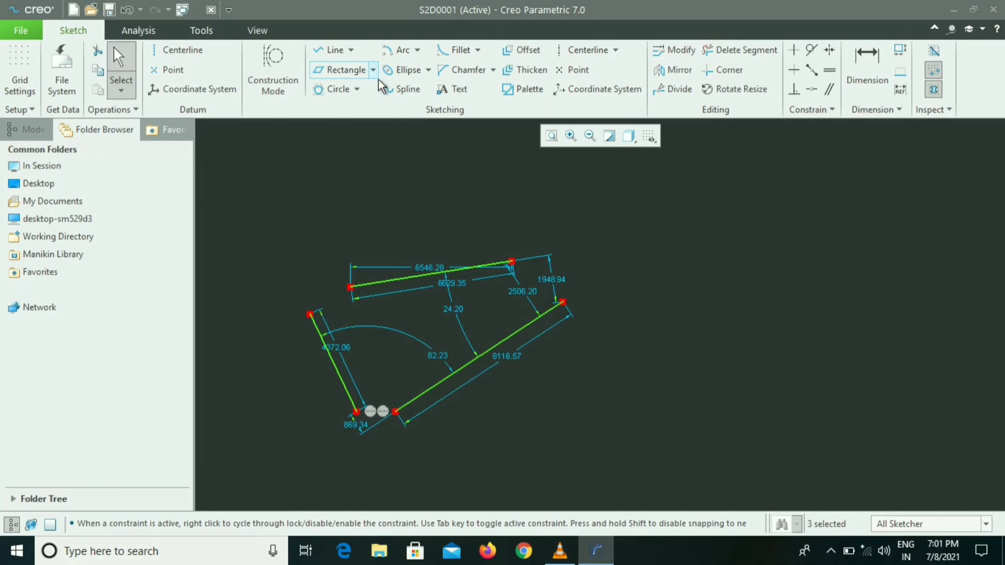
Draw a 3 Tangent arc of about 2464 radius from the upper line to the short left line, tangent to the long lower line
left_click(411, 53)
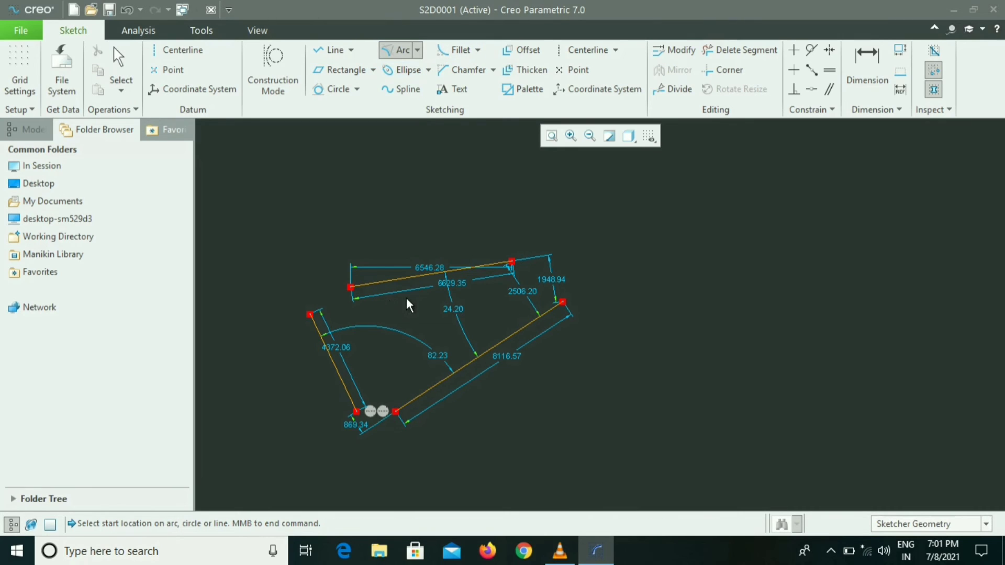
left_click(415, 277)
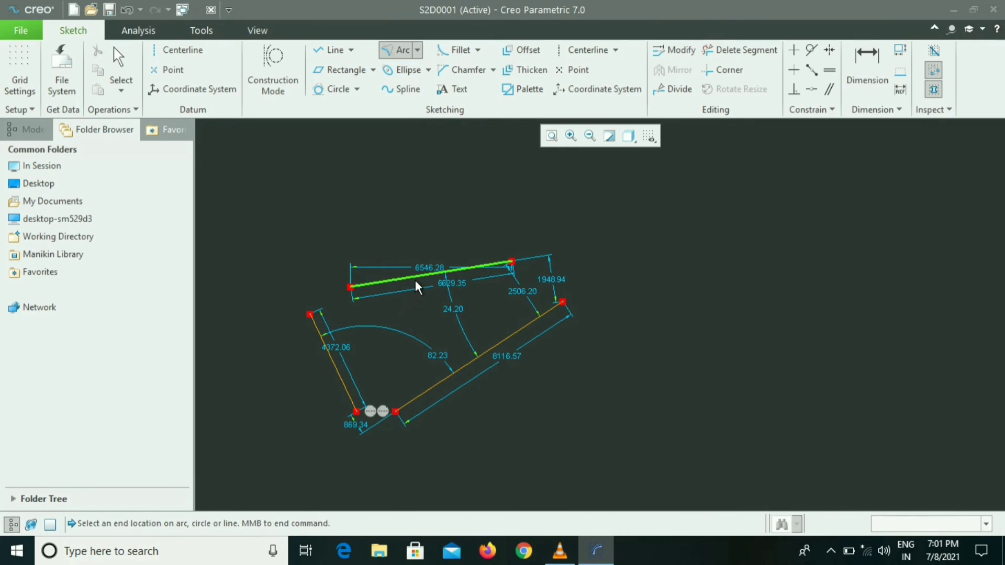
left_click(345, 388)
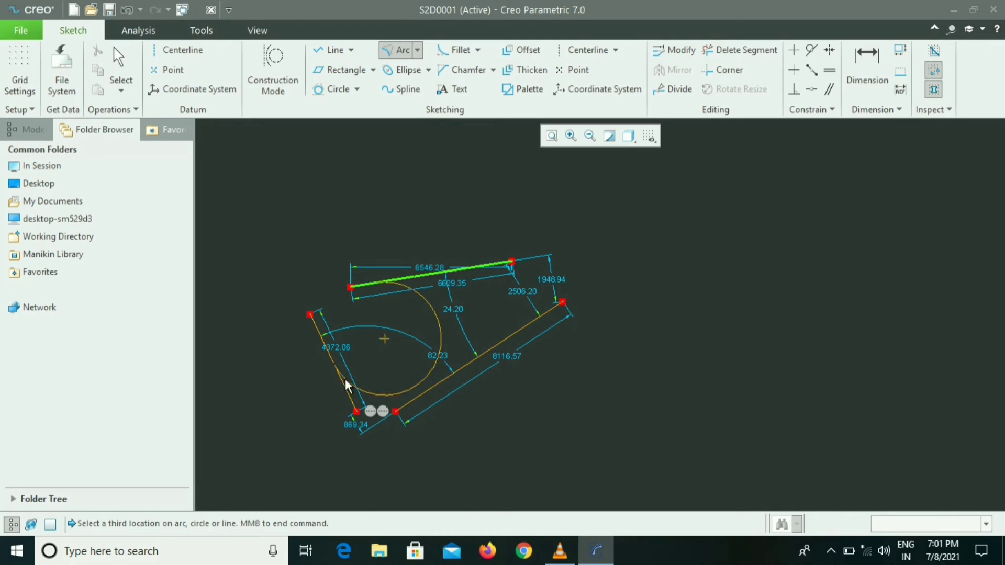
left_click(412, 396)
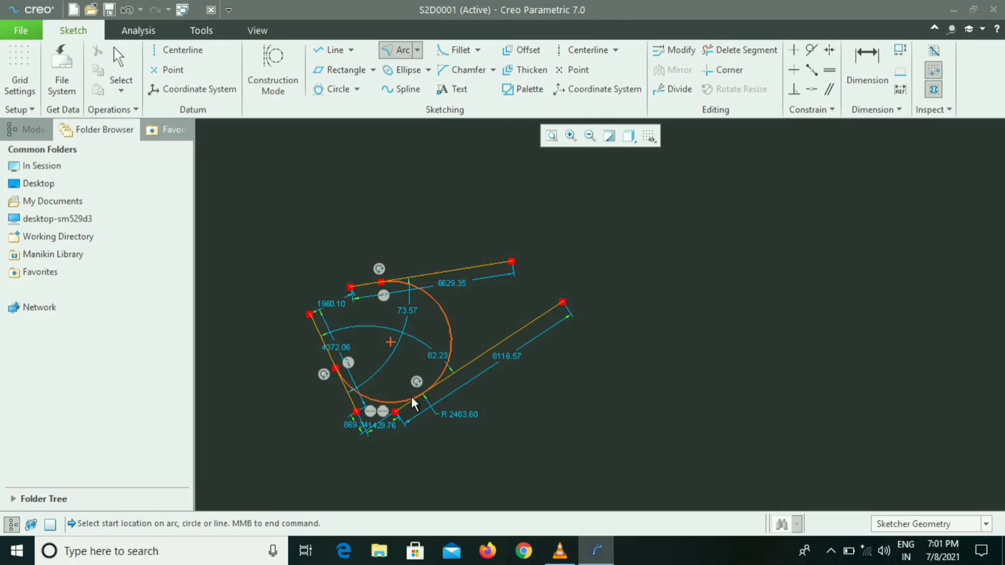
middle_click(480, 350)
Undo the three-tangent arc and its three lines to clear the sketch
key("ctrl+z")
key("ctrl+z")
key("ctrl+z")
key("ctrl+z")
key("ctrl+z")
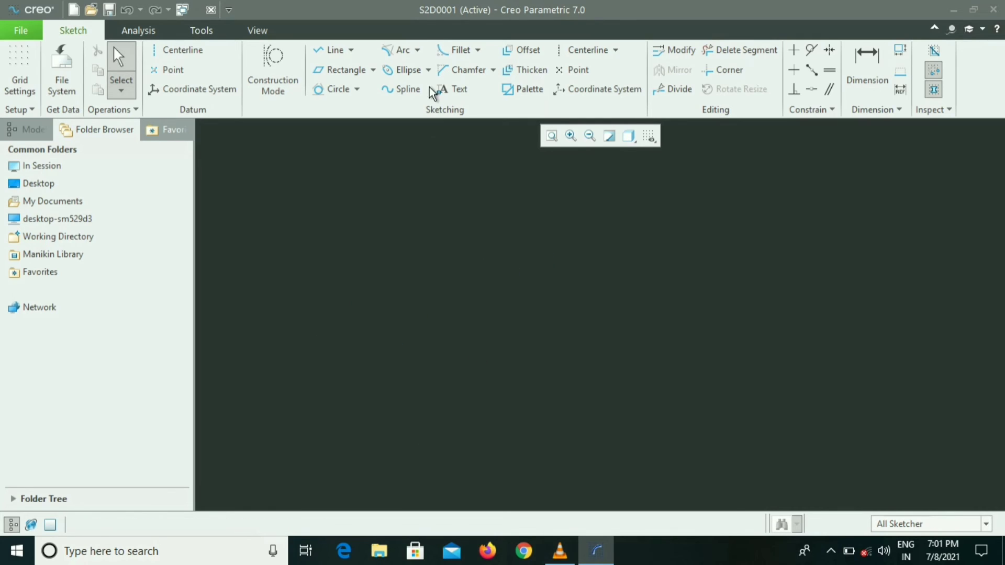
Draw a Center and Ends arc of about 2089 radius curving below its center
left_click(417, 49)
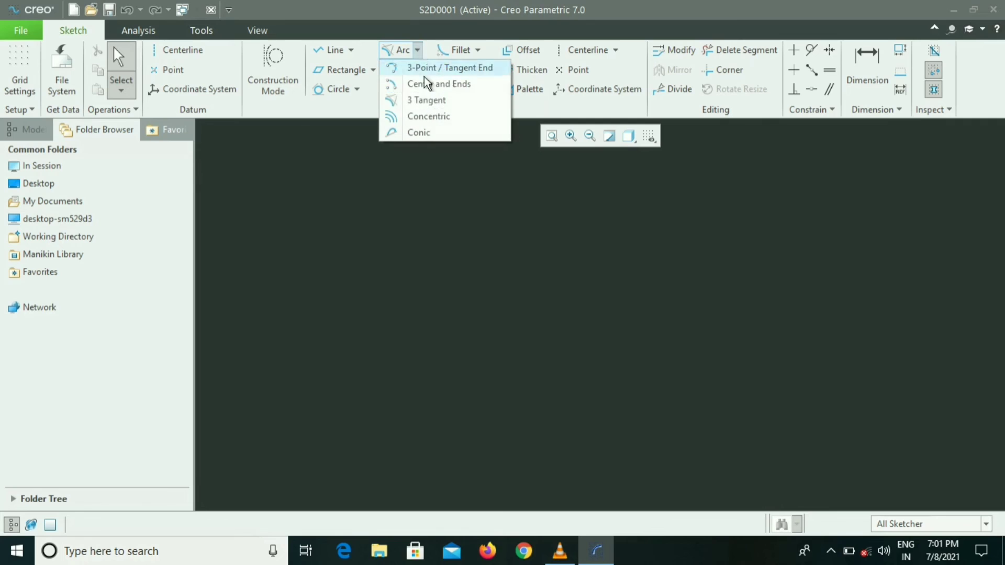
left_click(433, 123)
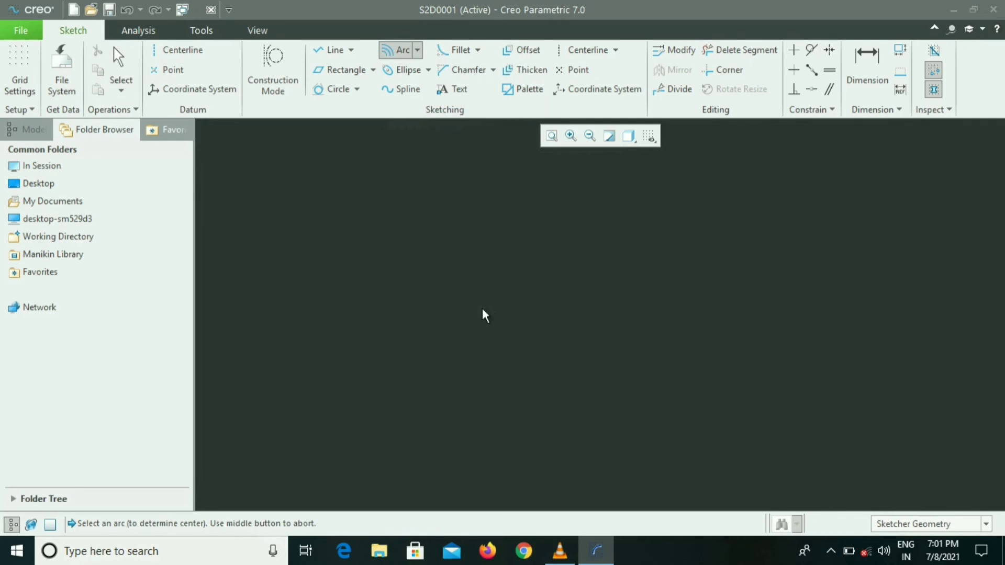
left_click(417, 49)
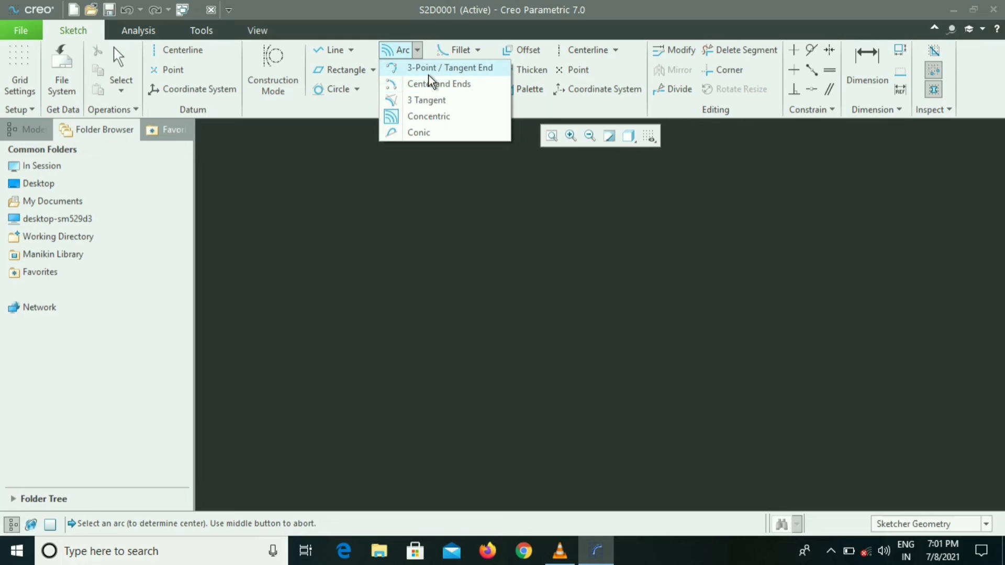
left_click(430, 85)
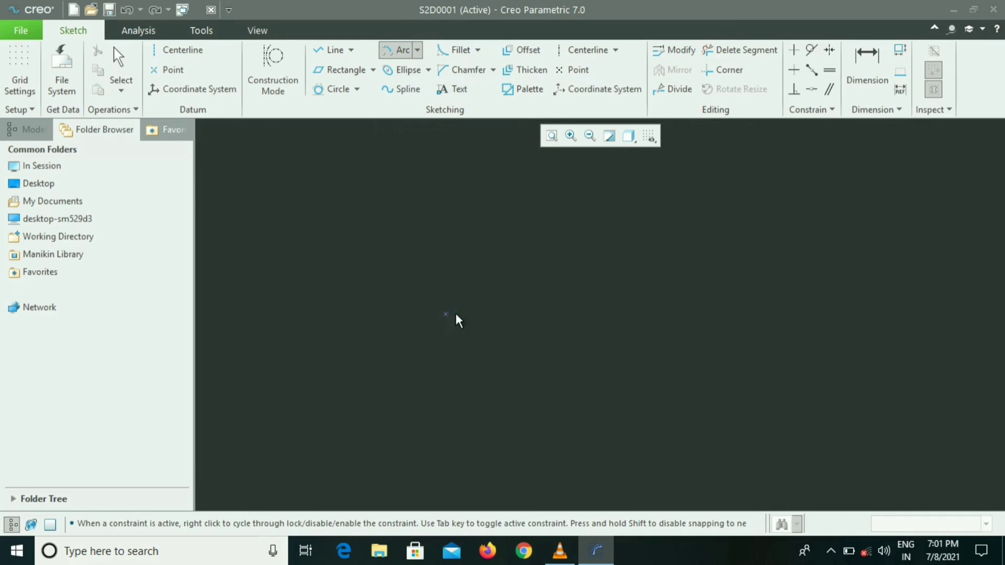
left_click(516, 326)
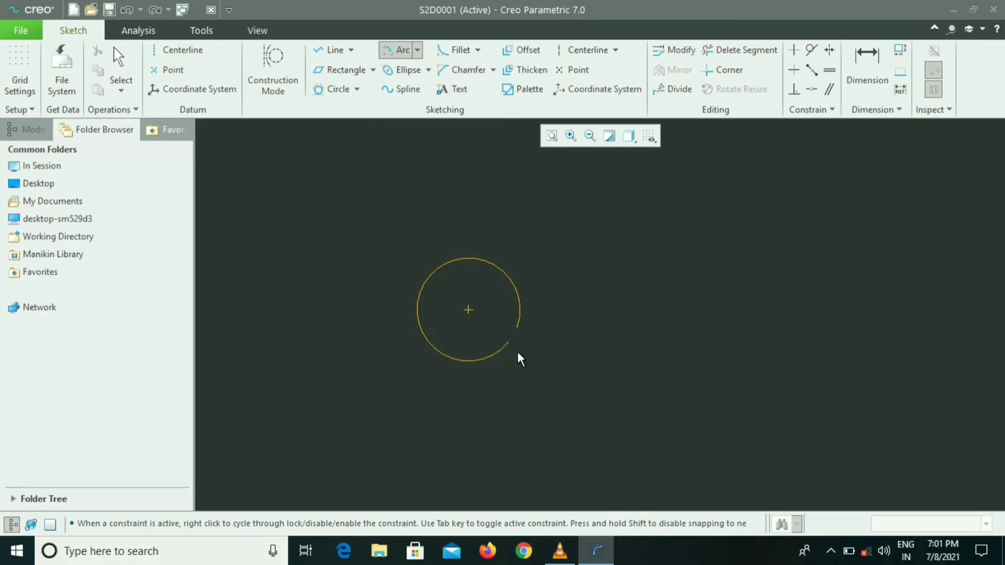
left_click(411, 289)
middle_click(553, 246)
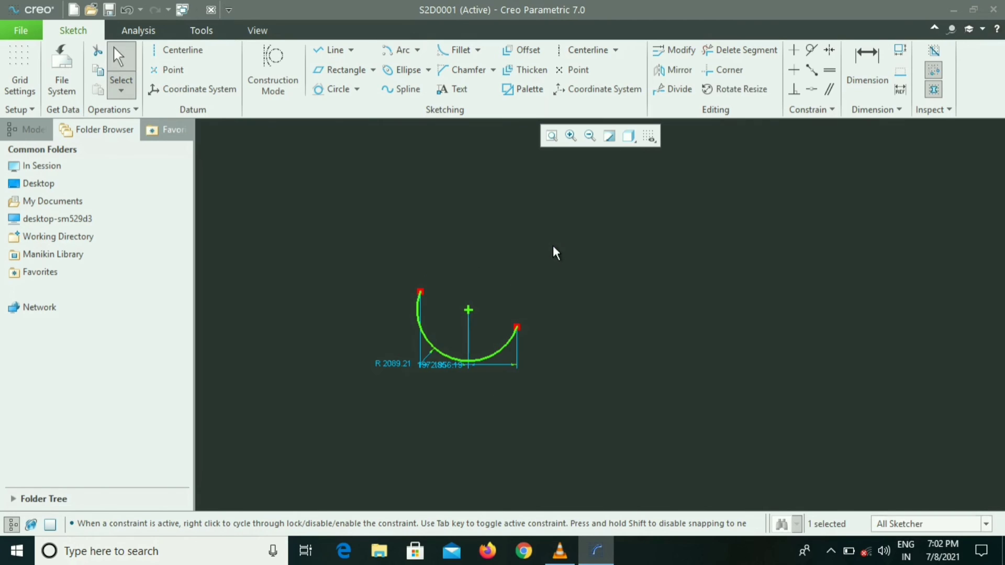
Draw three Concentric arcs about the existing arc's center, with radii of about 3159, 4936 and 6512
left_click(418, 50)
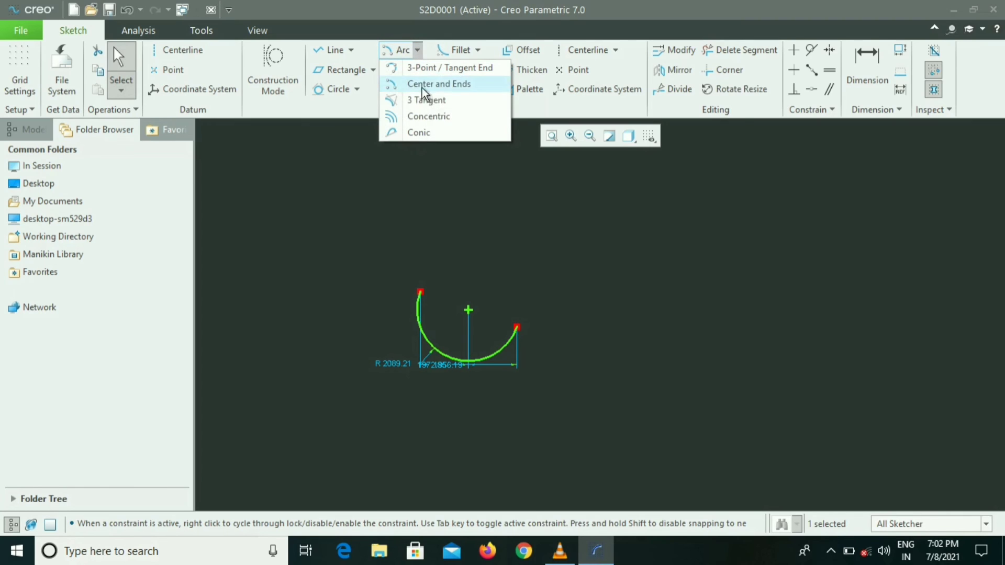
left_click(427, 117)
left_click(466, 309)
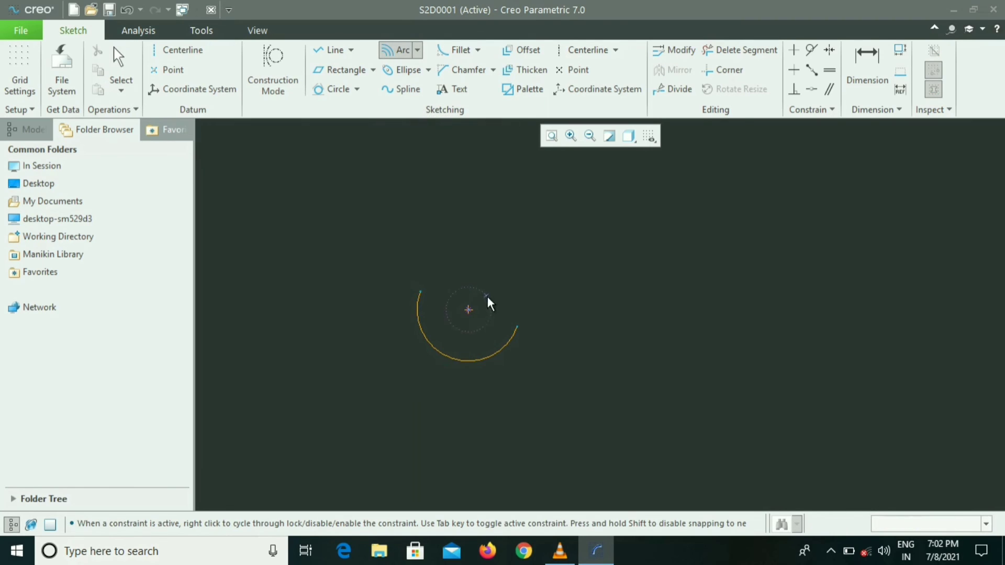
left_click(541, 283)
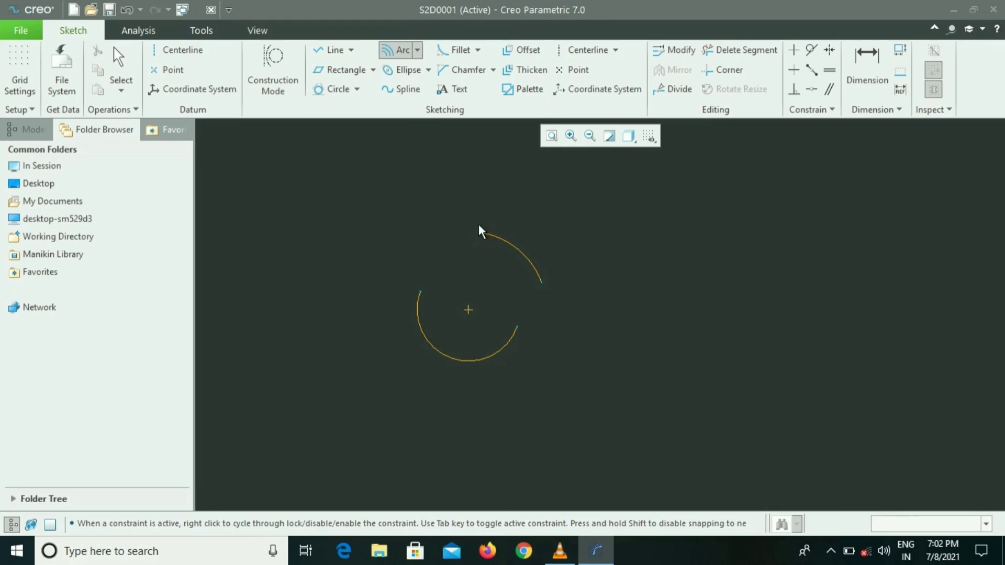
left_click(376, 286)
left_click(411, 205)
left_click(590, 380)
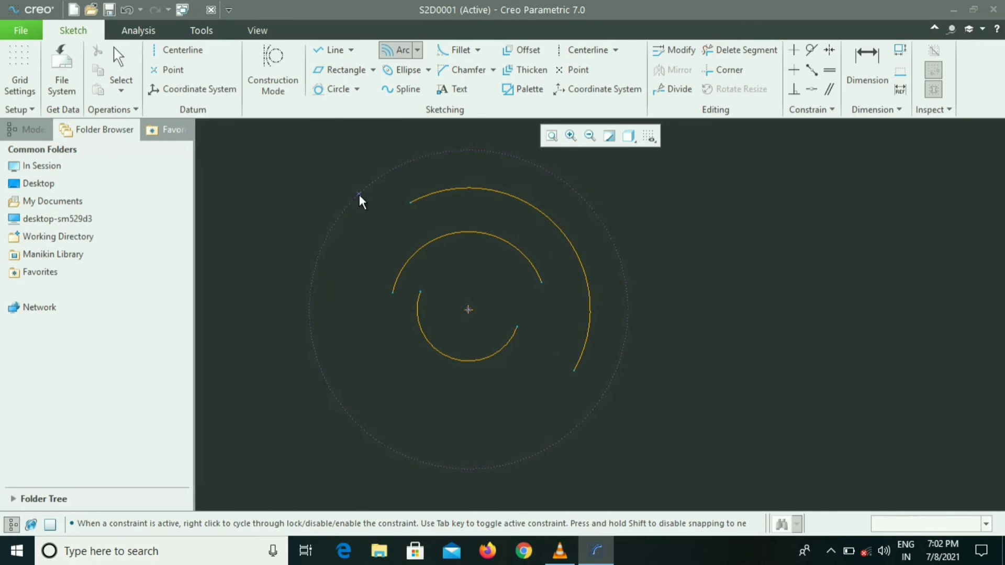
left_click(359, 195)
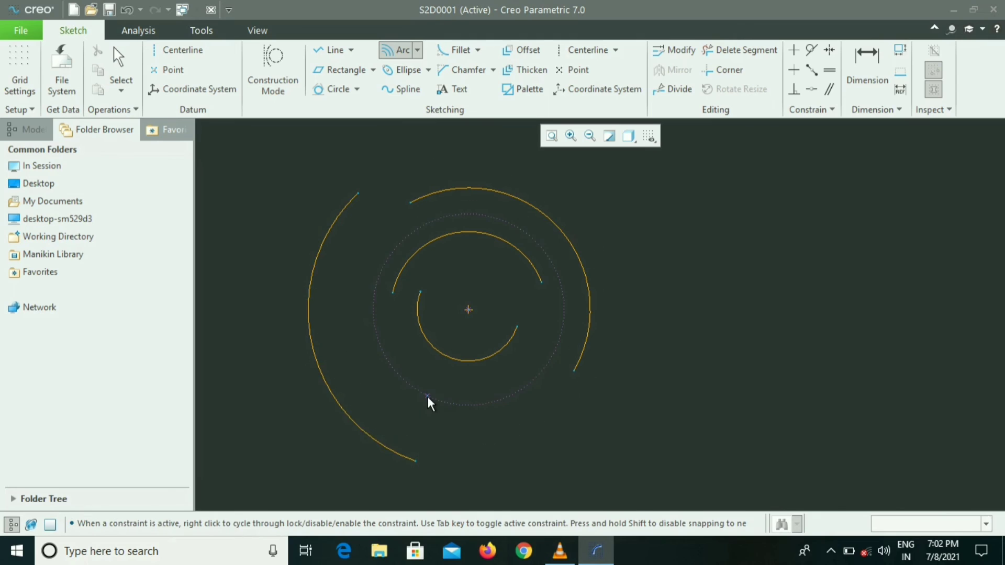
Add three more concentric arcs between the existing ones: two below and to the left of the center and one to its right
left_click(427, 395)
left_click(366, 256)
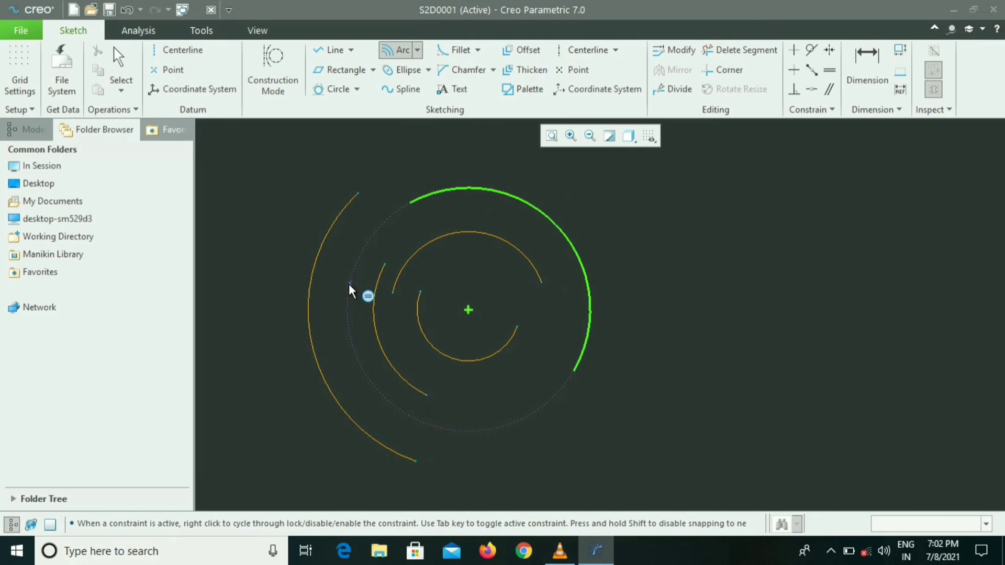
left_click(348, 284)
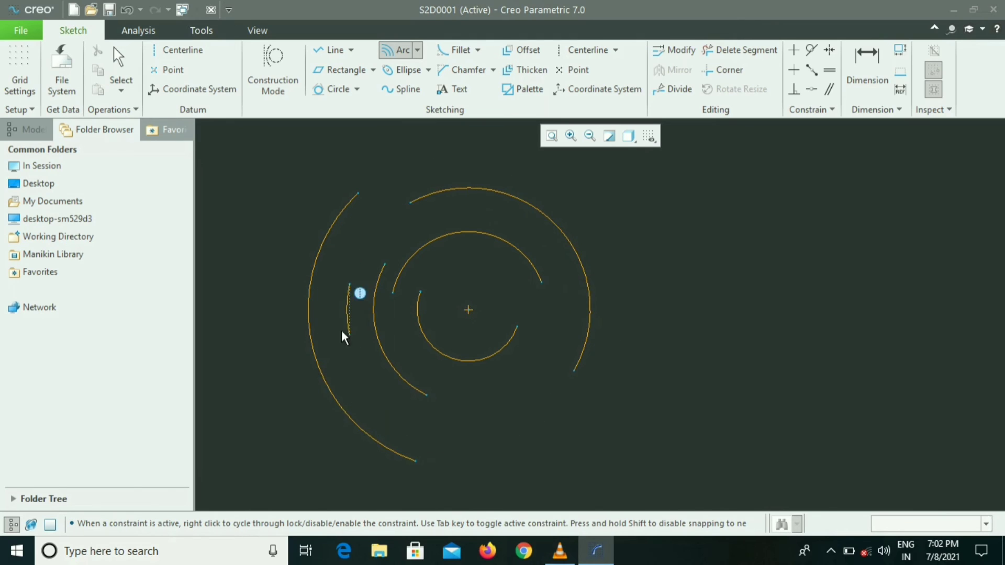
left_click(531, 438)
left_click(529, 372)
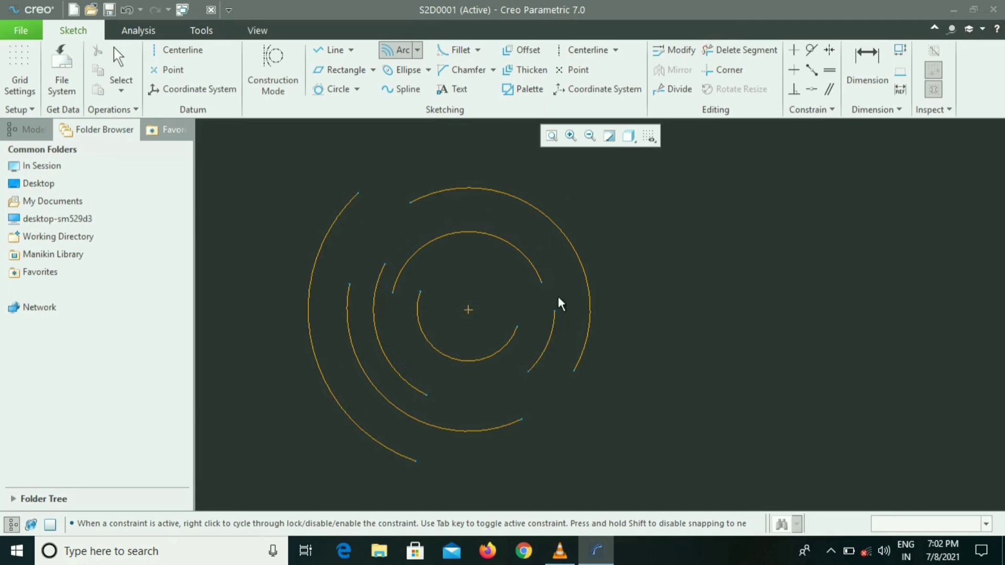
left_click(550, 260)
middle_click(652, 254)
Undo all the concentric arcs and the Center and Ends arc to clear the sketch
key("ctrl+z")
key("ctrl+z")
key("ctrl+z")
key("ctrl+z")
key("ctrl+z")
key("ctrl+z")
key("ctrl+z")
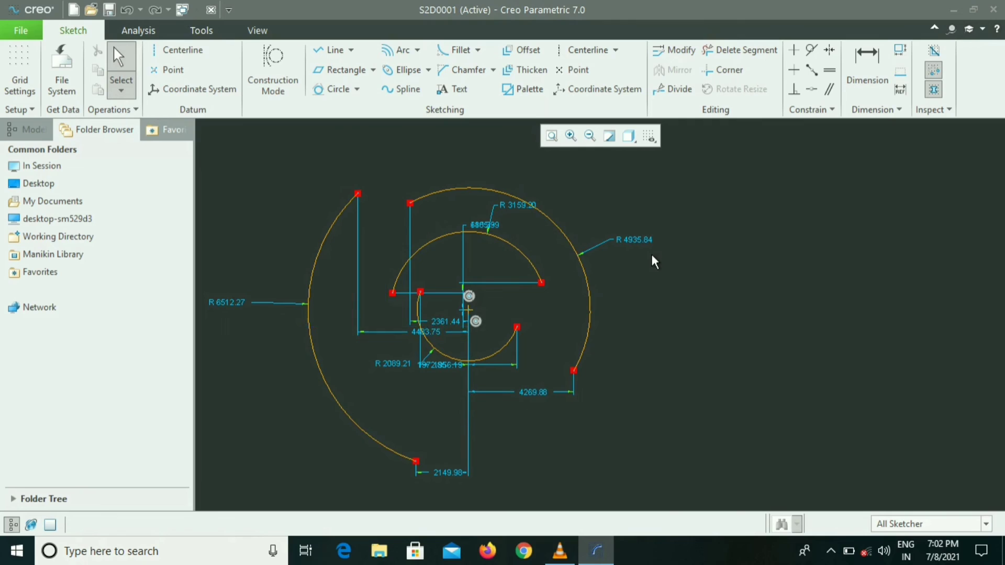
Draw a Conic arc bulging up and left, with its ends about 10193 apart horizontally and 2361 vertically
left_click(417, 50)
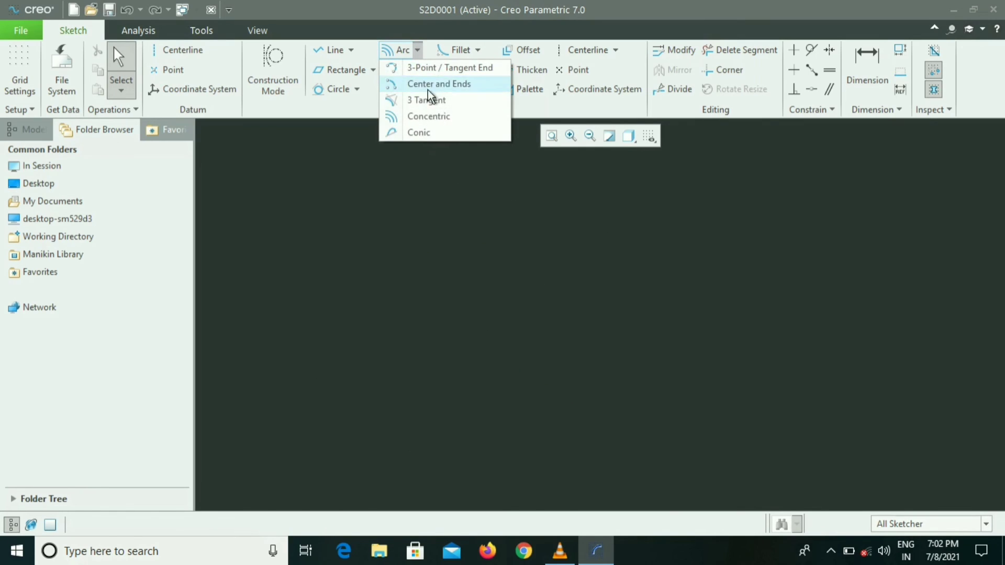
left_click(435, 133)
left_click(489, 313)
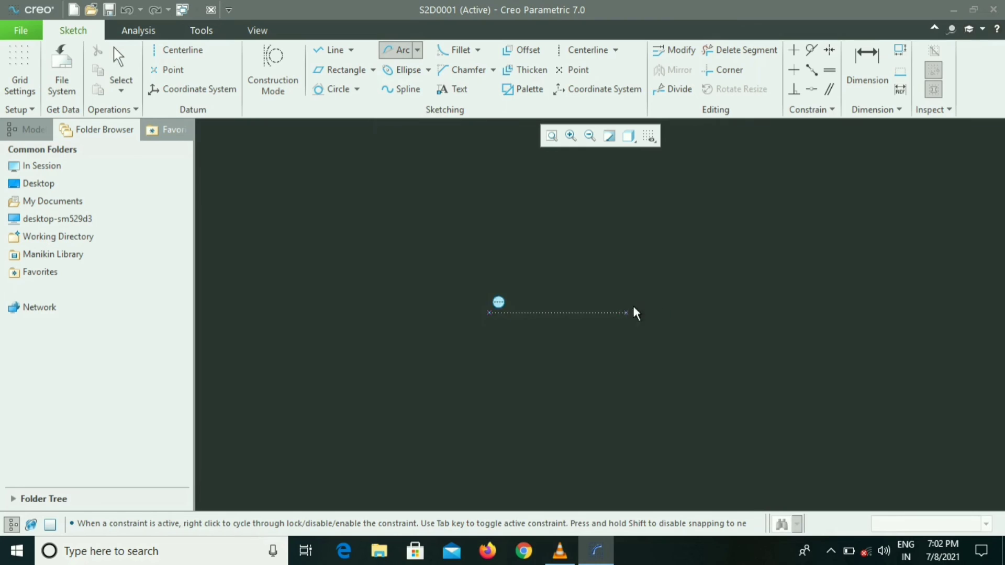
left_click(741, 255)
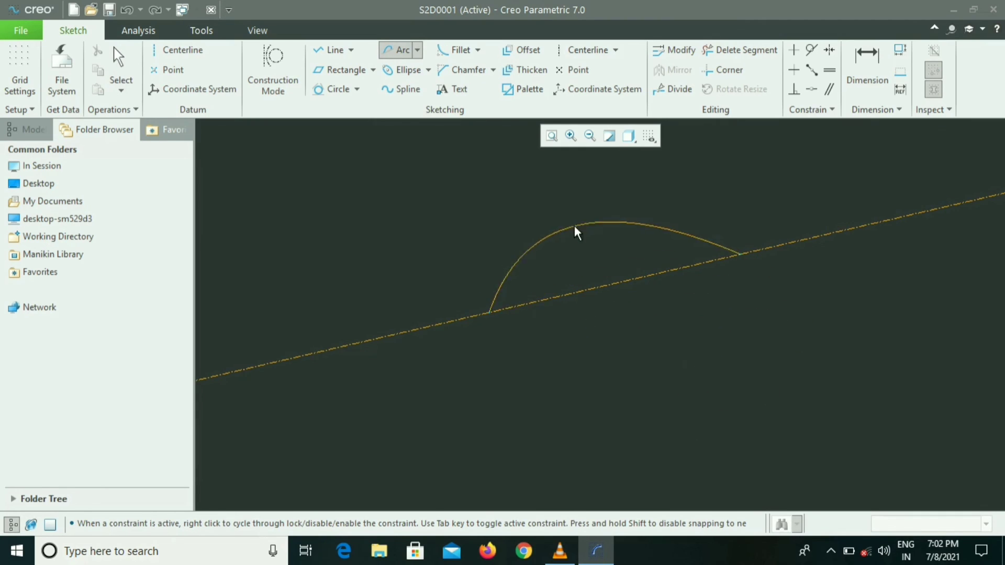
left_click(329, 204)
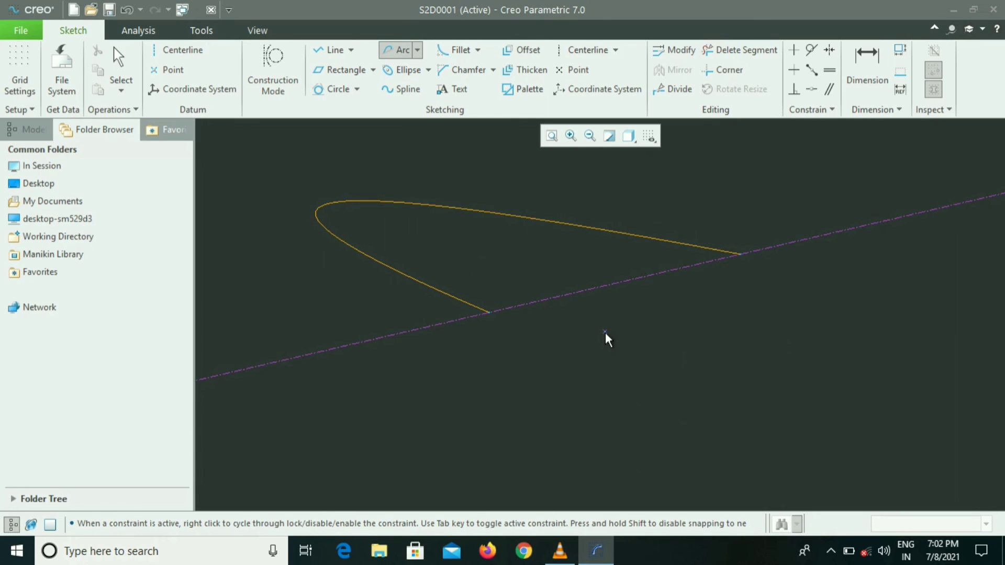
Draw two more Conic arcs, a small upward one and a long narrow downward one, and delete all the sketched geometry
left_click(761, 369)
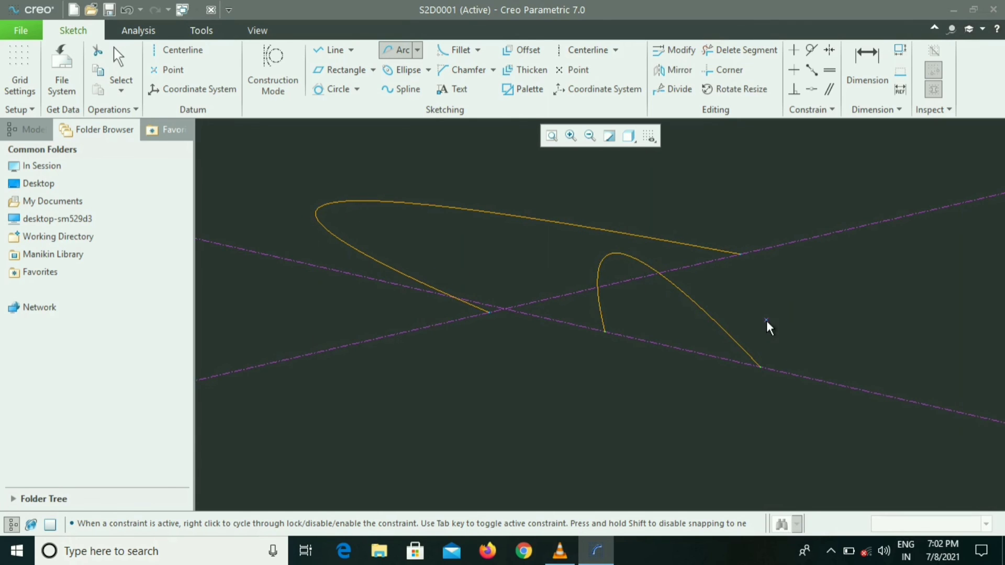
left_click(873, 177)
left_click(776, 191)
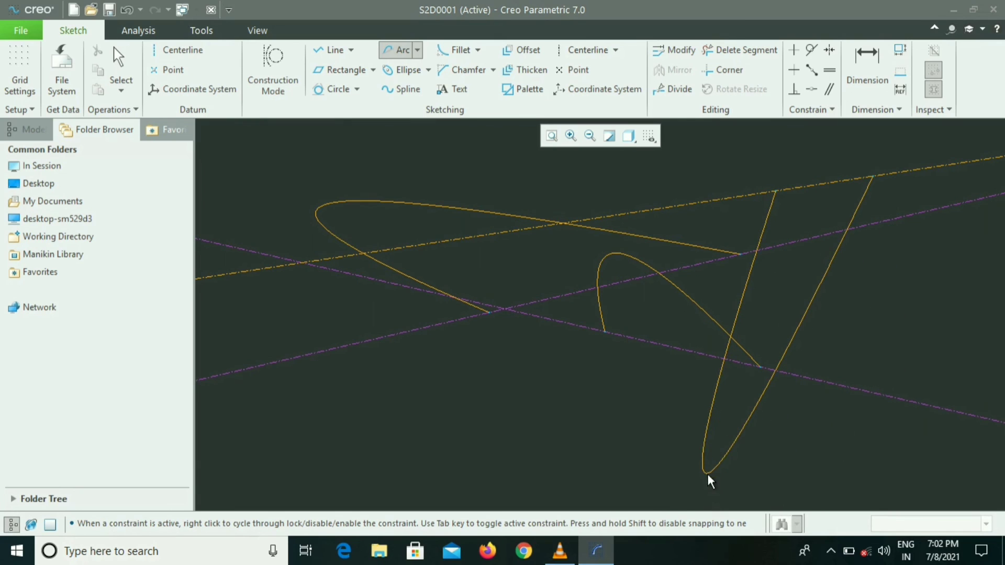
left_click(708, 474)
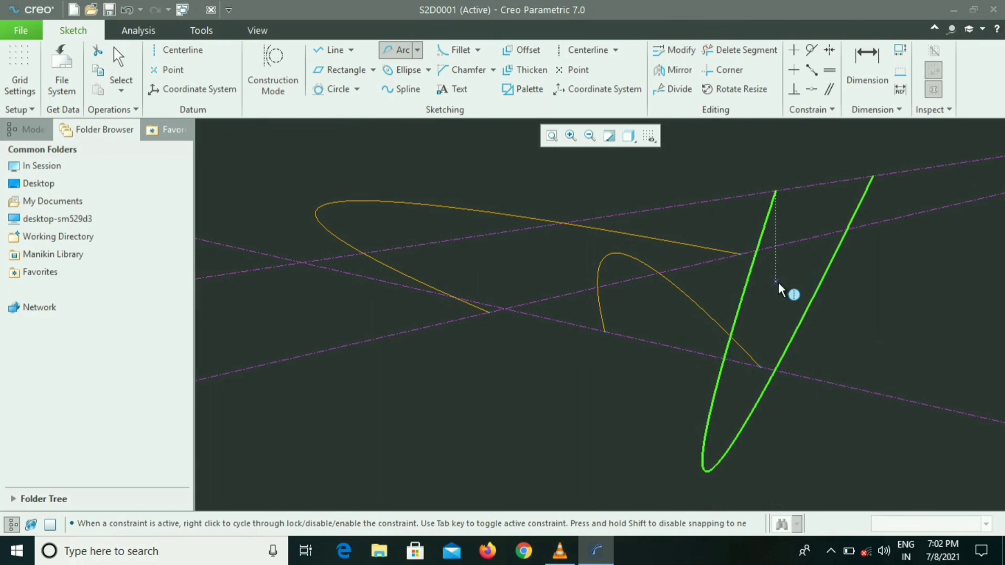
key("ctrl+a")
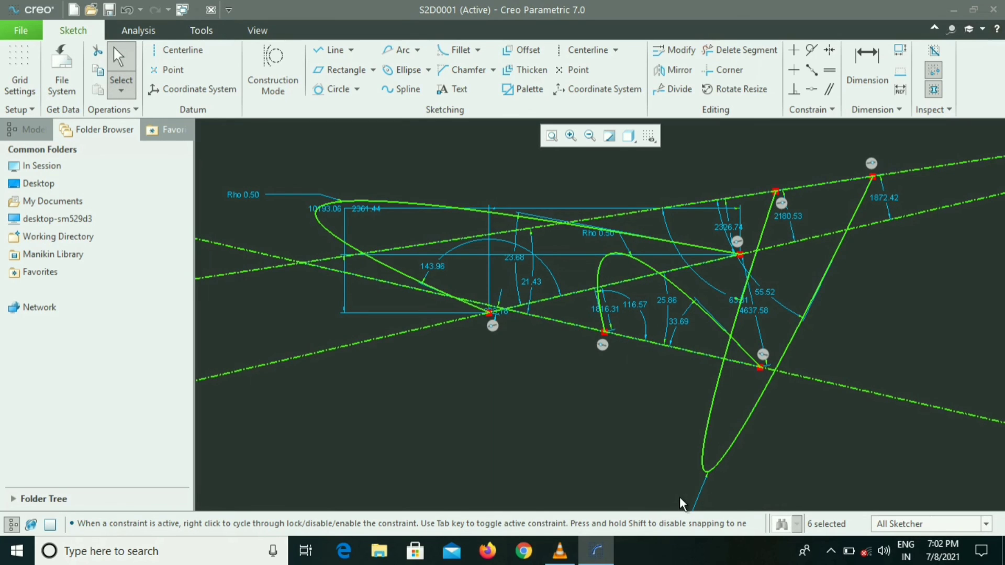
key("Delete")
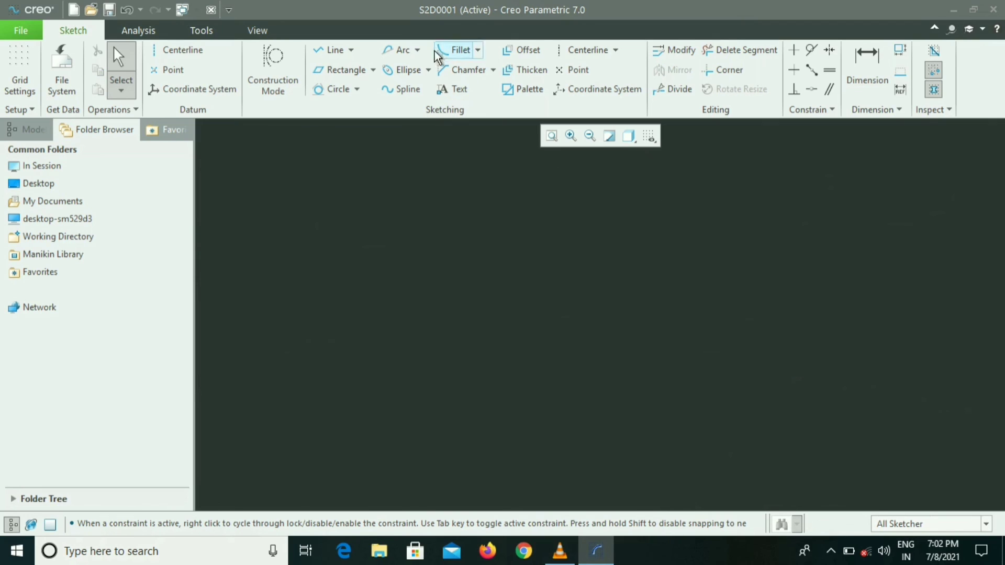
Draw a horizontal Axis Ends ellipse about 10910 wide and 4902 high, and delete it
left_click(429, 70)
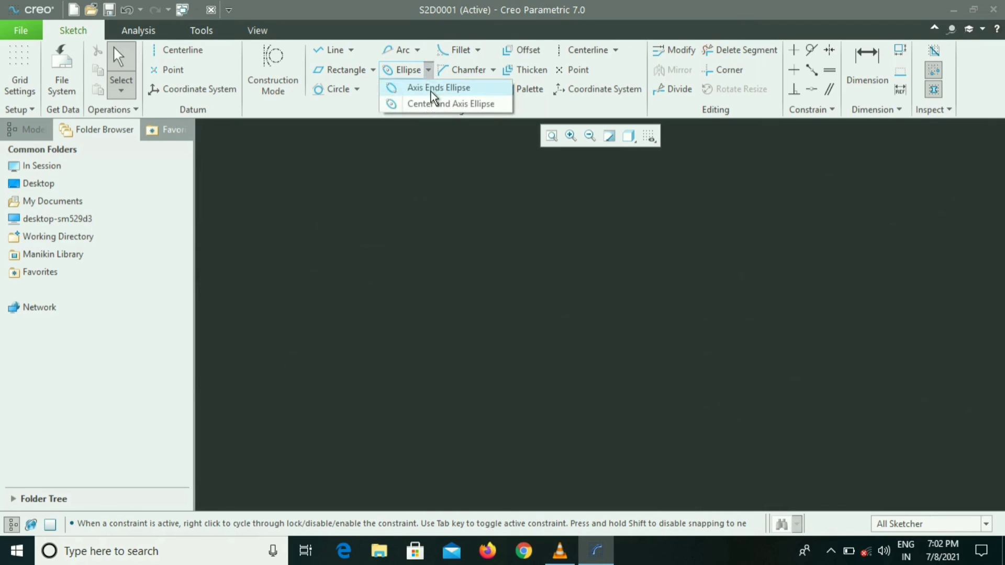
left_click(431, 89)
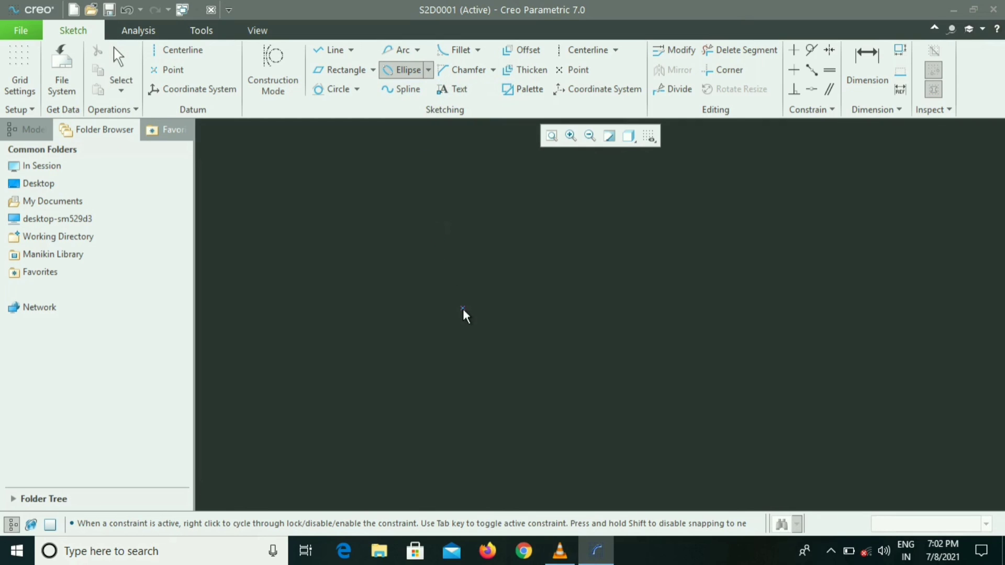
left_click(463, 309)
left_click(732, 314)
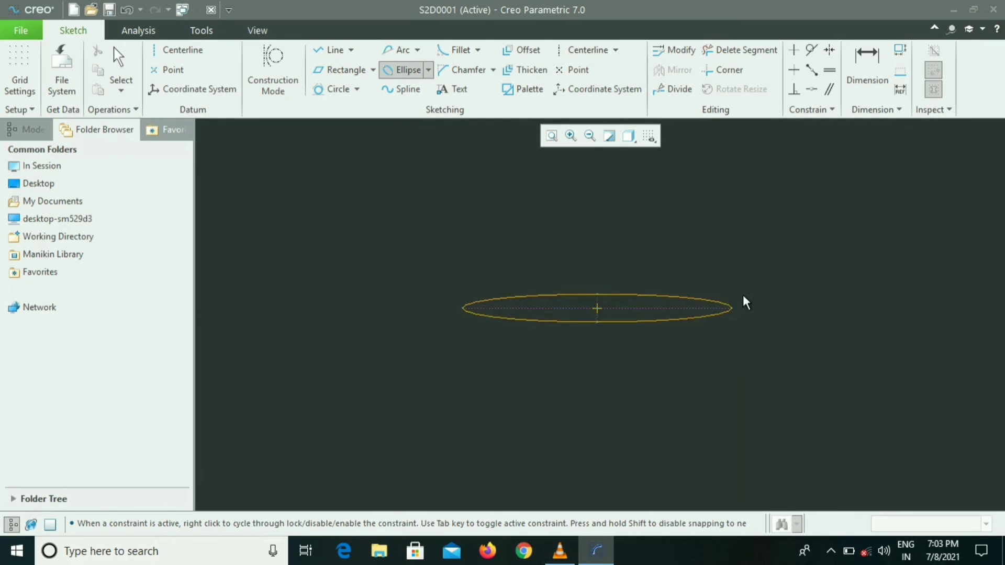
left_click(760, 250)
middle_click(761, 251)
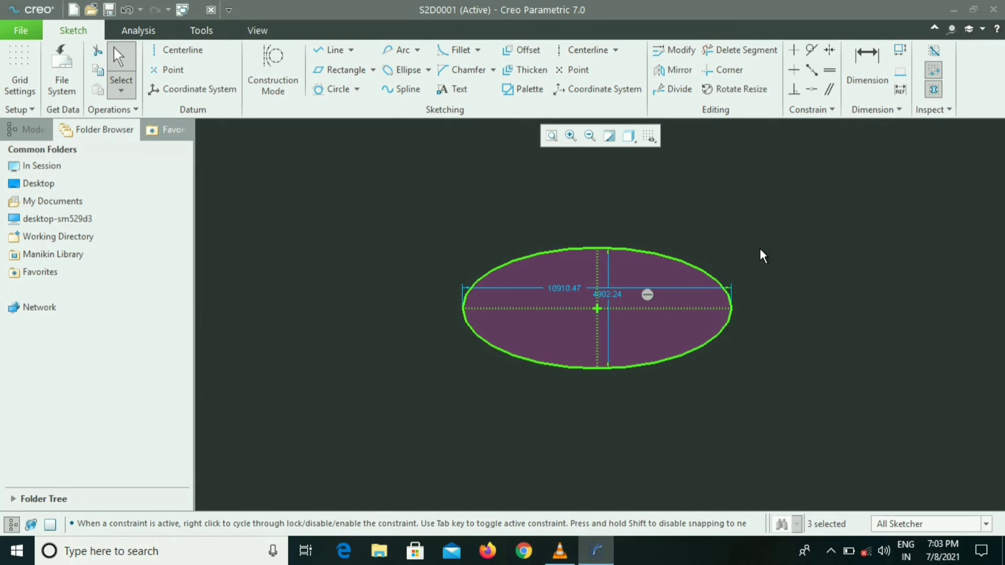
key("Delete")
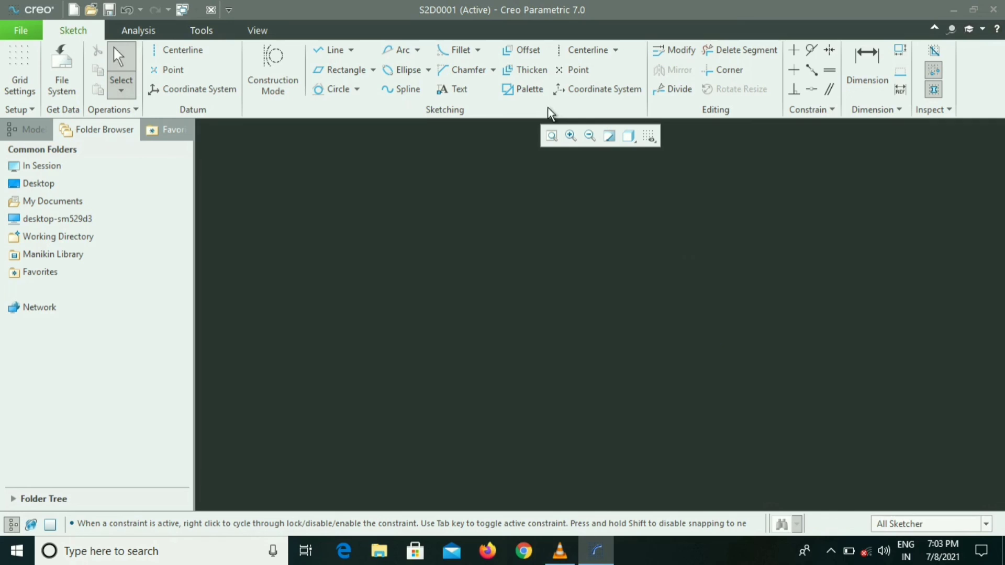
Draw a Center and Axis ellipse about 10343 wide and 11239 high, and delete it
left_click(428, 69)
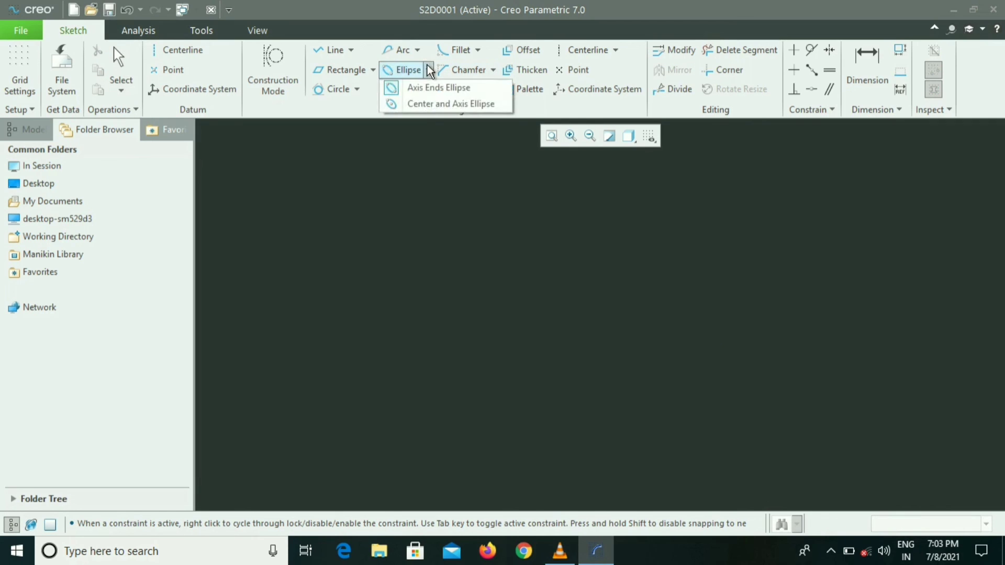
left_click(430, 106)
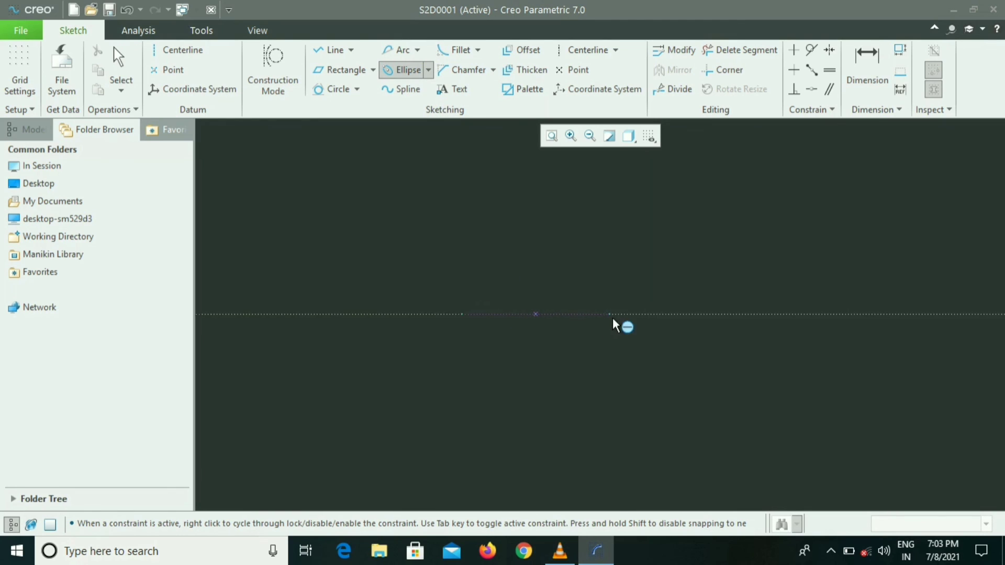
left_click(664, 313)
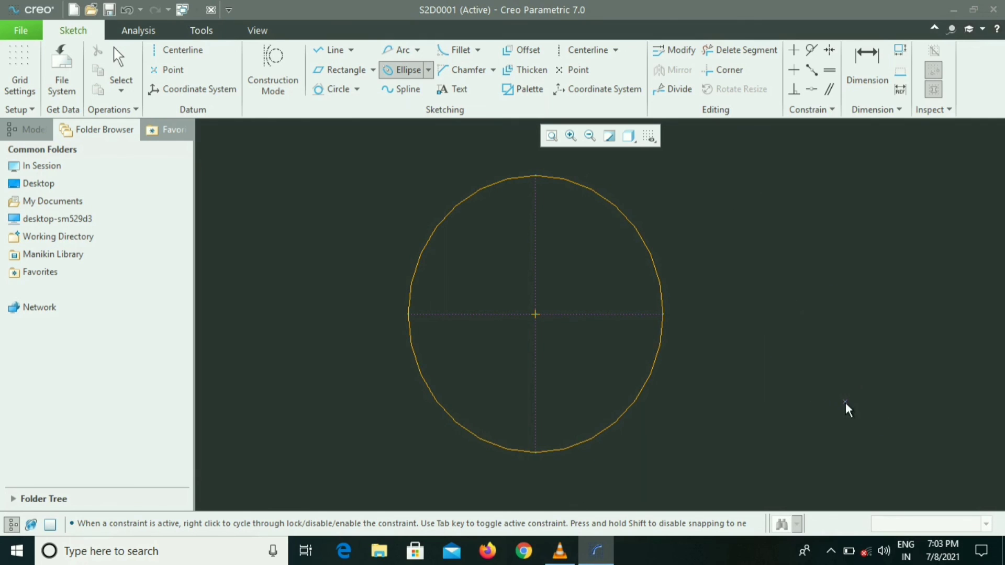
left_click(803, 404)
middle_click(802, 403)
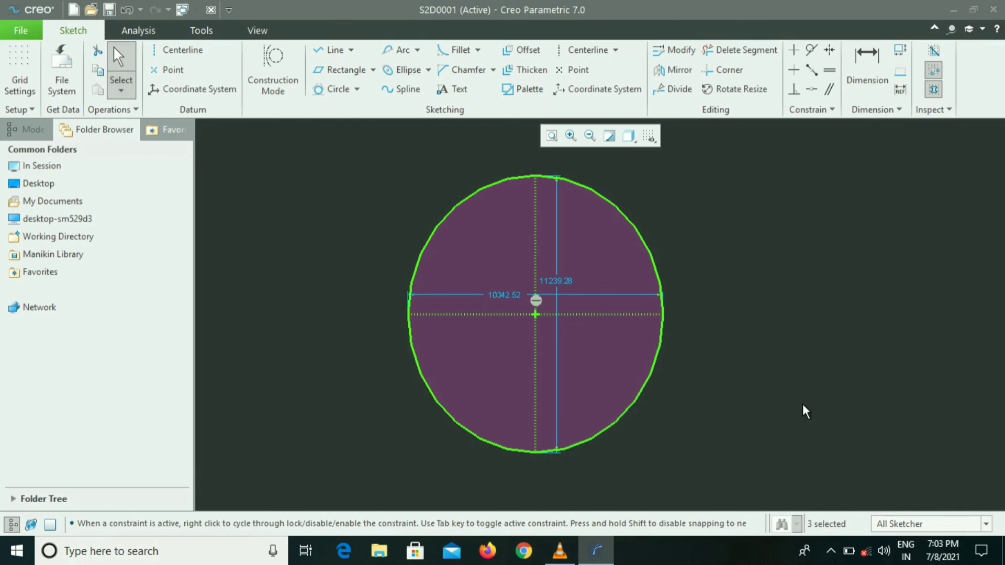
key("Delete")
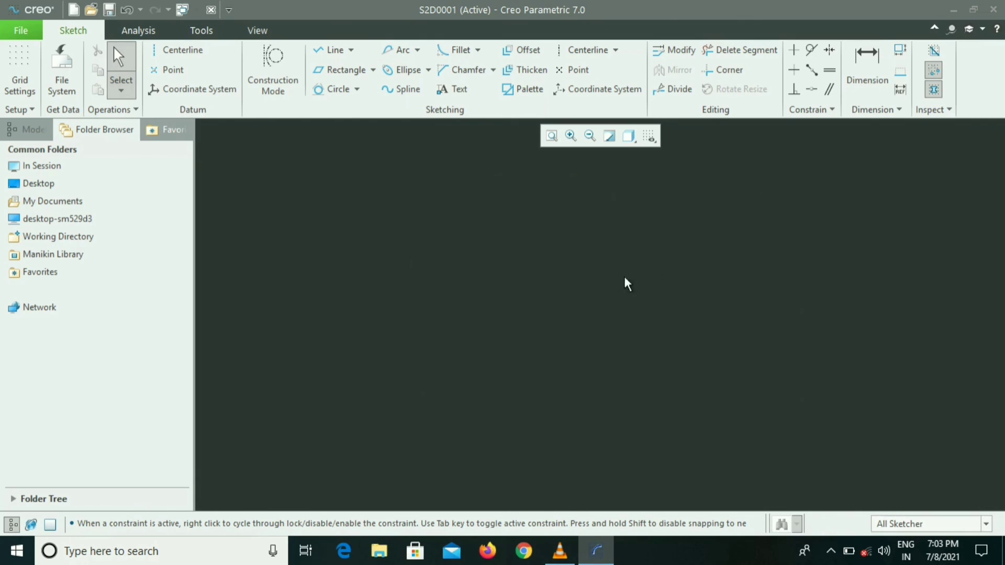
Draw one long freeform spline through many points, looping repeatedly across itself, with its ends about 23400 apart horizontally
left_click(416, 93)
left_click(292, 349)
left_click(327, 254)
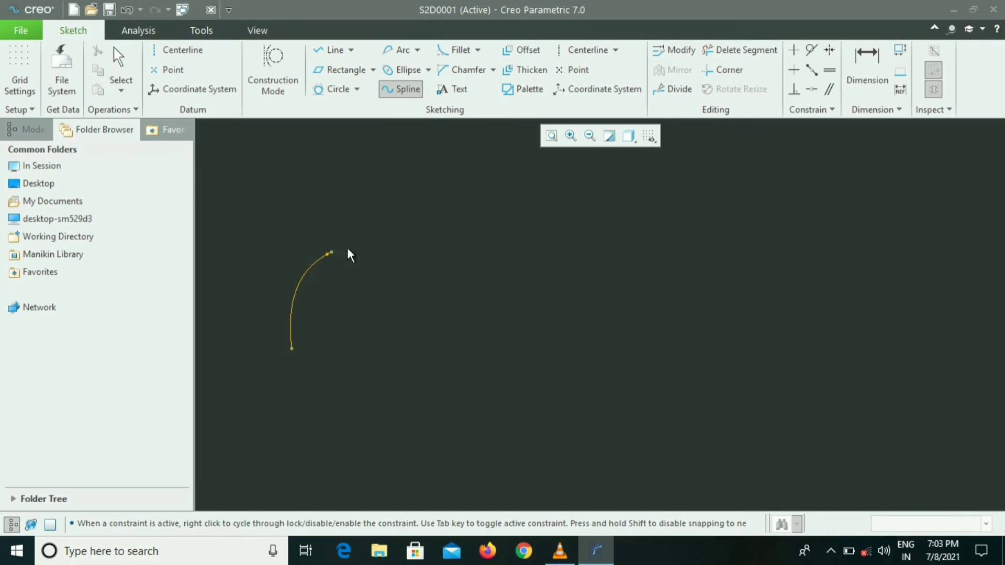
left_click(482, 262)
left_click(595, 315)
left_click(615, 319)
left_click(781, 304)
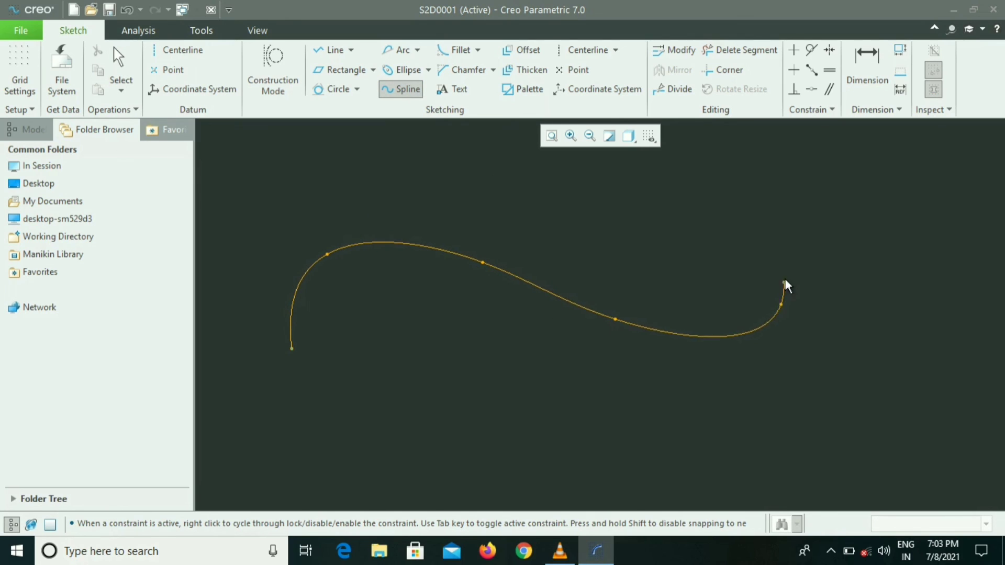
left_click(788, 251)
left_click(707, 222)
left_click(629, 241)
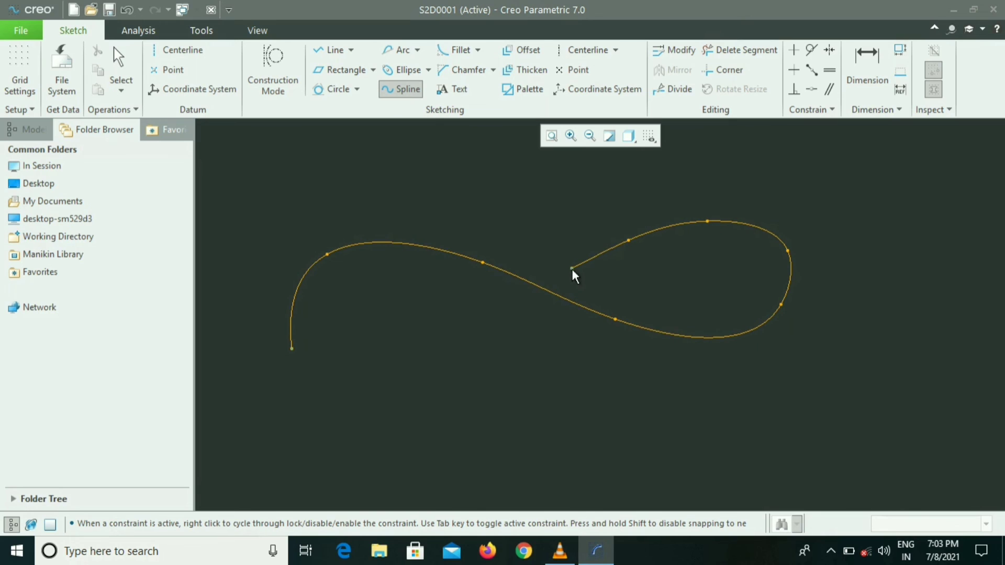
left_click(571, 269)
left_click(520, 232)
left_click(483, 186)
left_click(393, 158)
left_click(407, 284)
left_click(556, 390)
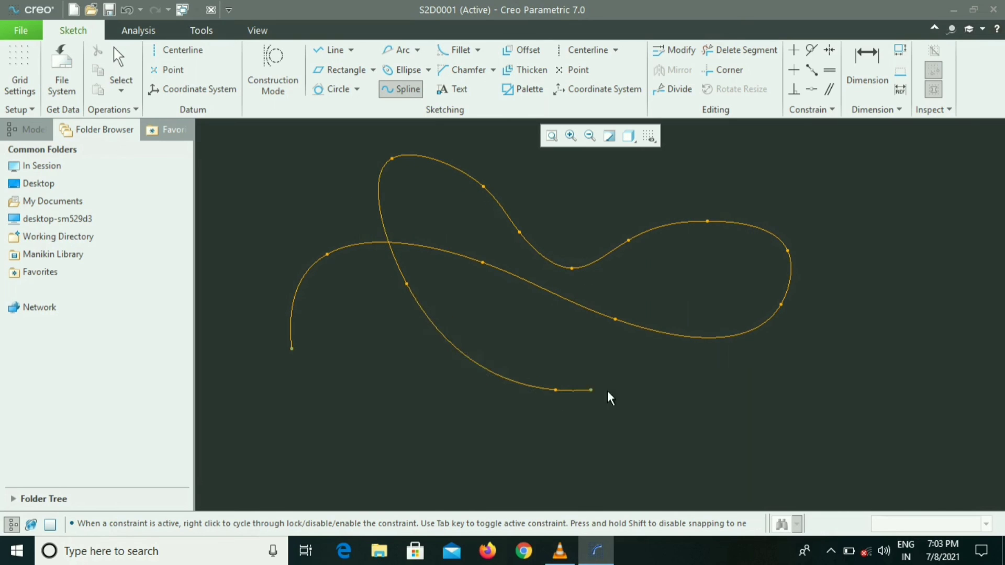
left_click(645, 394)
left_click(607, 292)
left_click(599, 195)
left_click(657, 199)
left_click(693, 289)
left_click(703, 357)
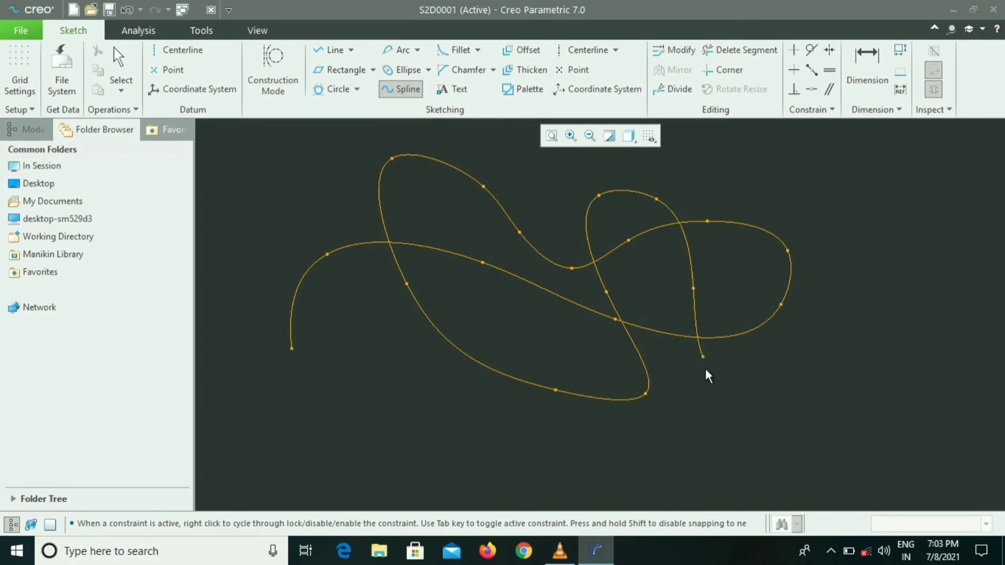
left_click(737, 415)
left_click(821, 352)
left_click(680, 319)
left_click(553, 331)
left_click(439, 356)
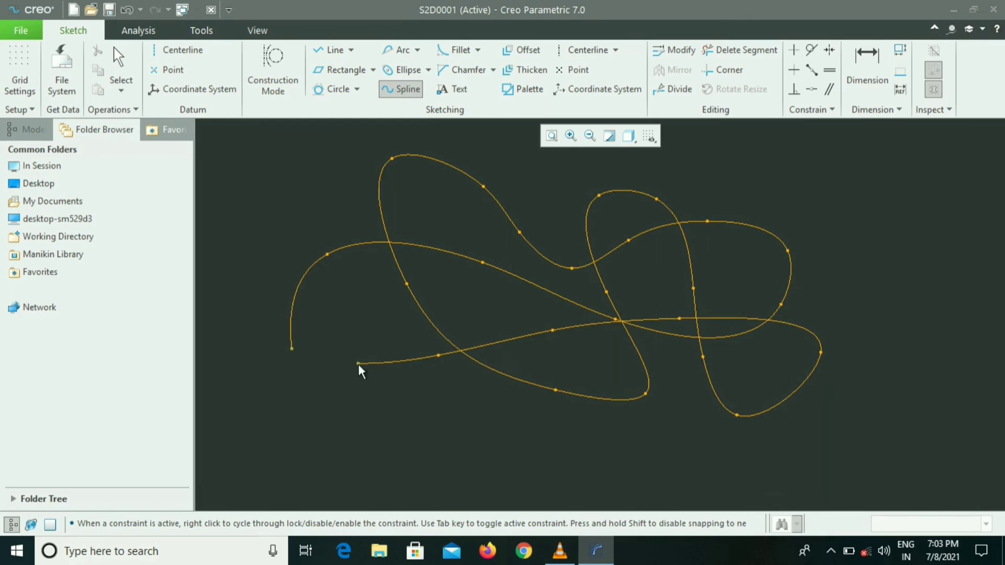
left_click(356, 367)
left_click(459, 424)
left_click(581, 450)
left_click(676, 479)
left_click(623, 386)
left_click(477, 302)
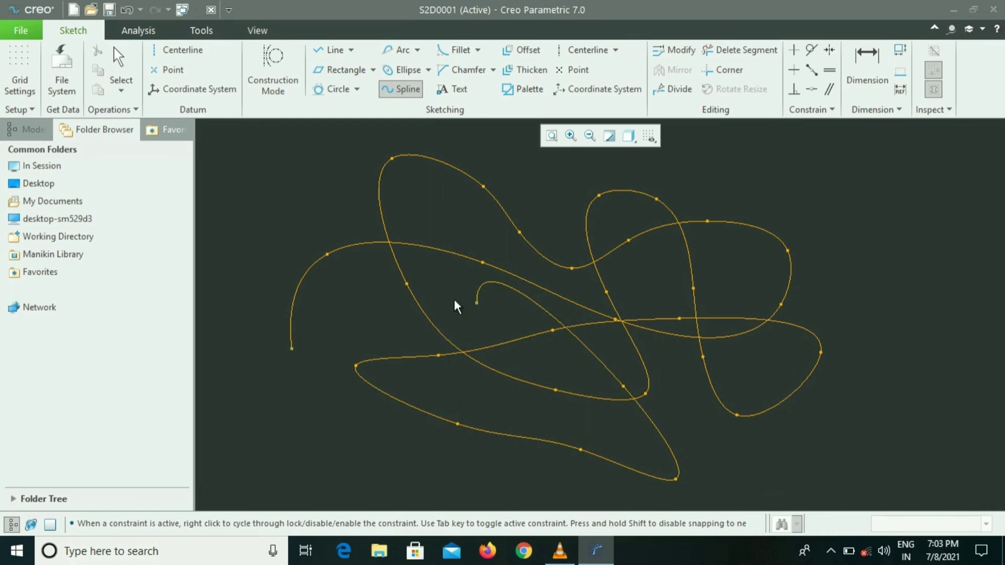
left_click(433, 308)
left_click(380, 311)
left_click(540, 224)
left_click(597, 201)
left_click(726, 201)
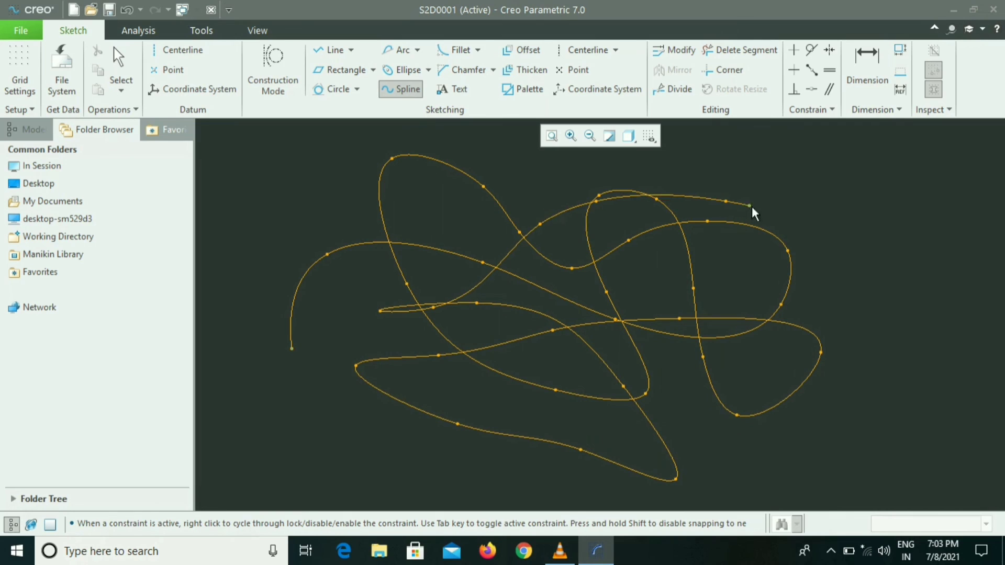
left_click(769, 214)
middle_click(888, 324)
middle_click(888, 325)
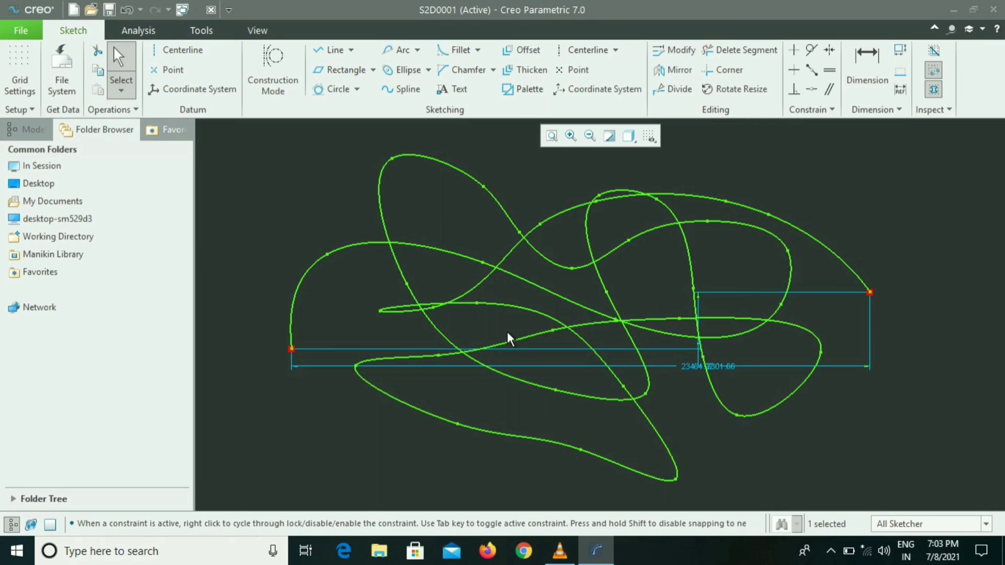
Delete the spline and exit Creo Parametric without saving the sketch
key("Delete")
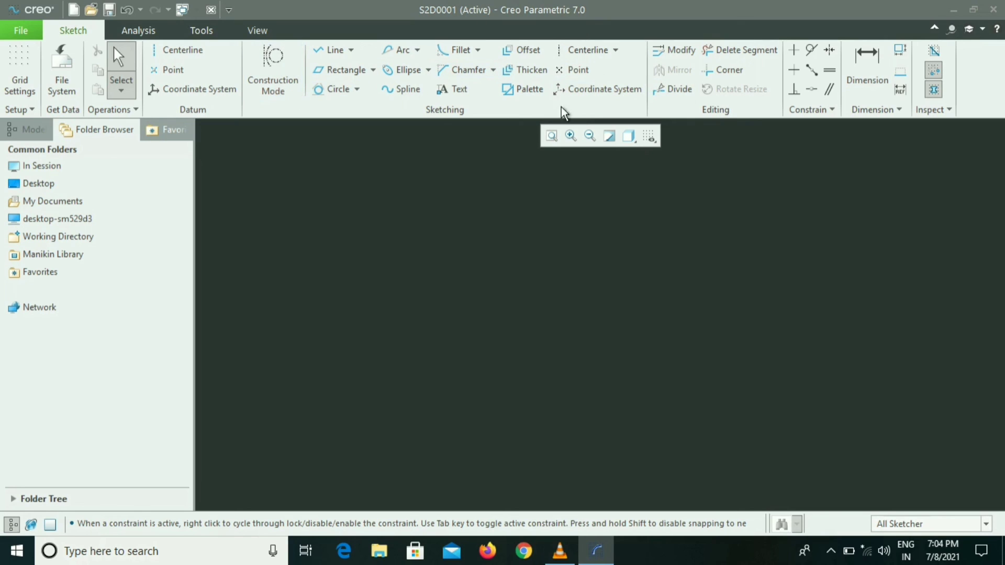
left_click(1000, 12)
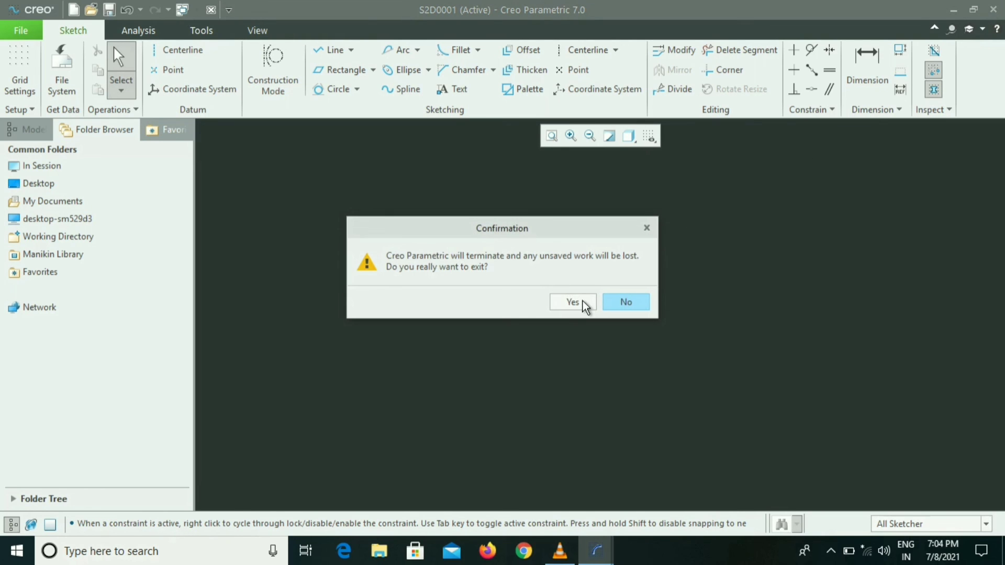
left_click(582, 301)
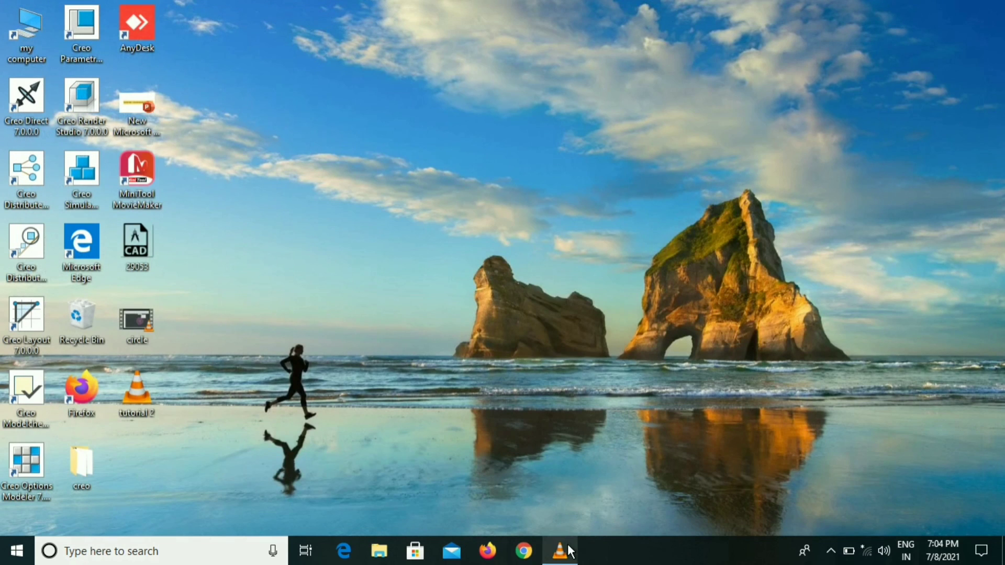